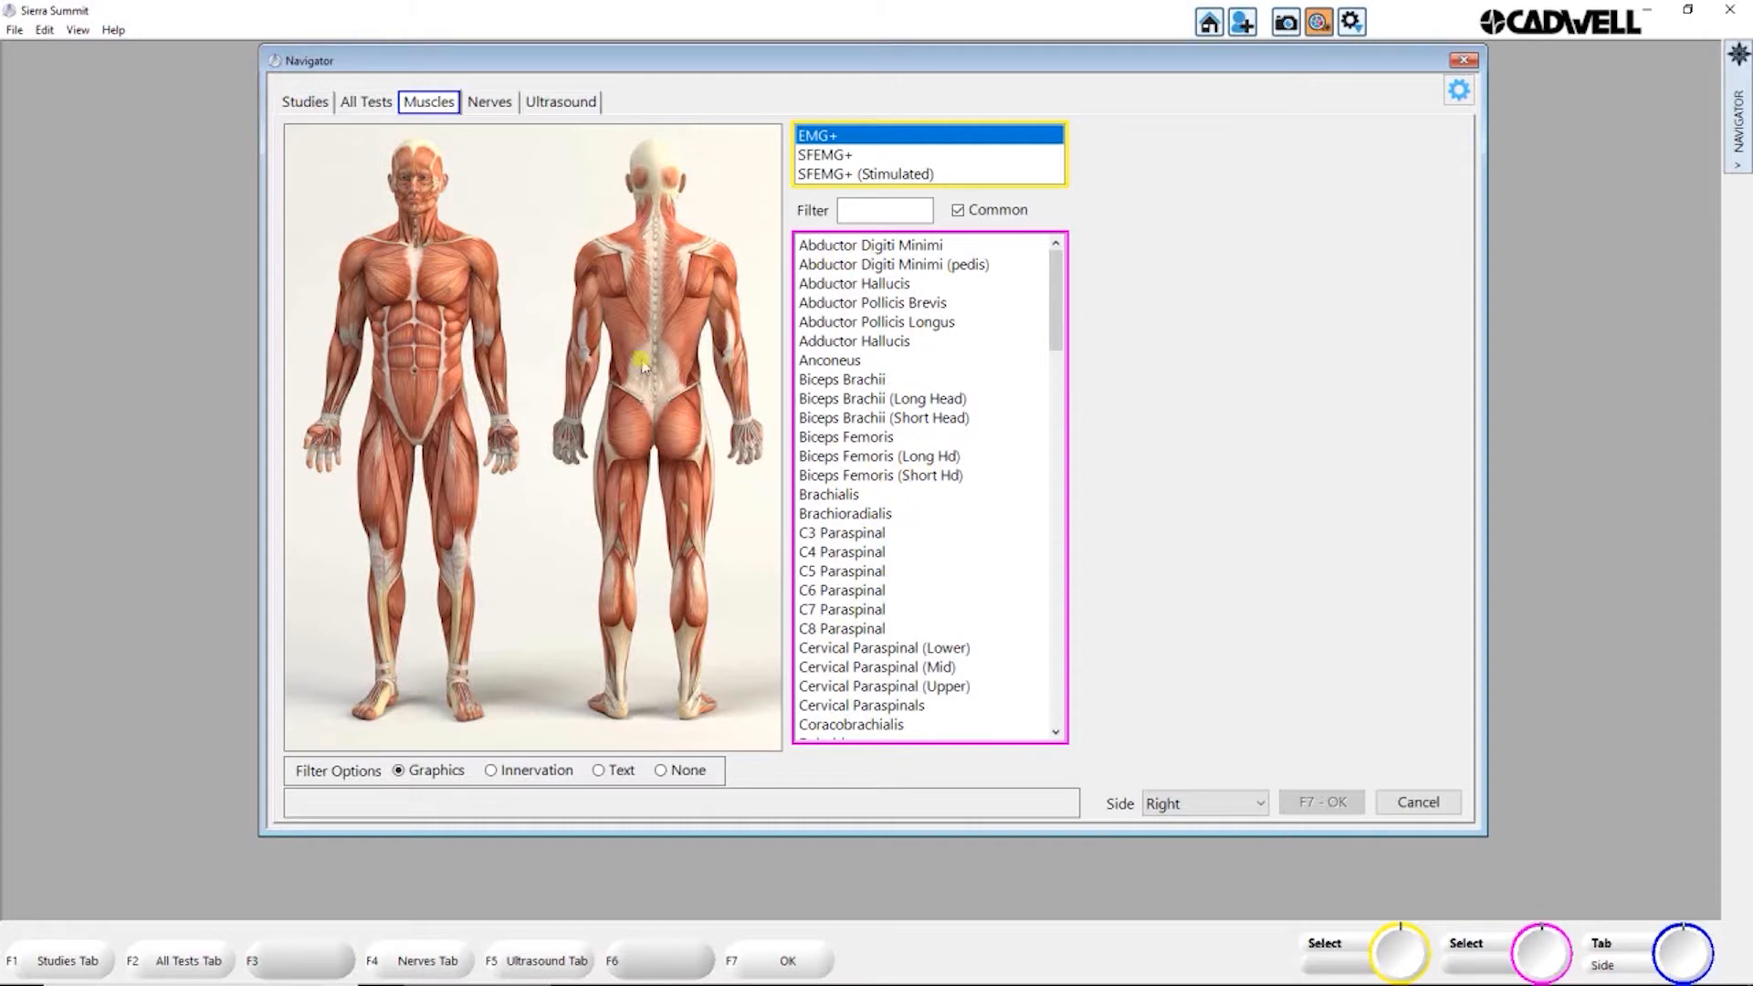
Step: Filter the common EMG+ muscles by body region, viewing the left hand, right hand and right forearm
click(564, 448)
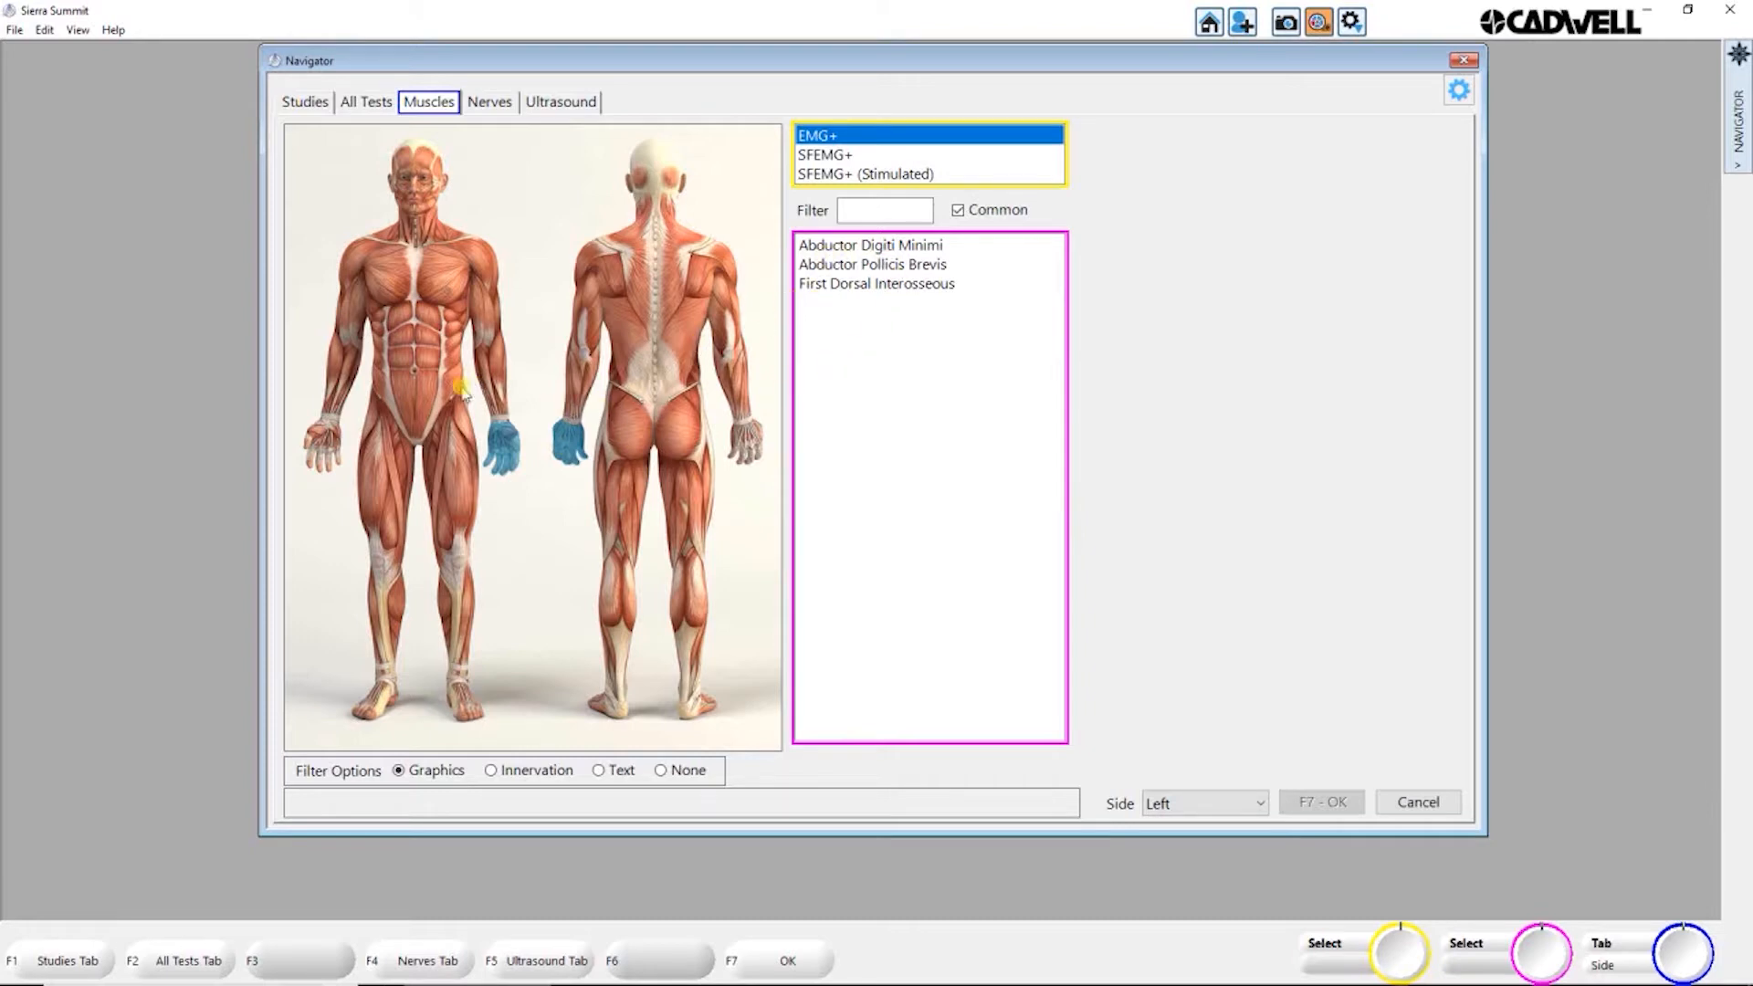
click(326, 448)
click(336, 374)
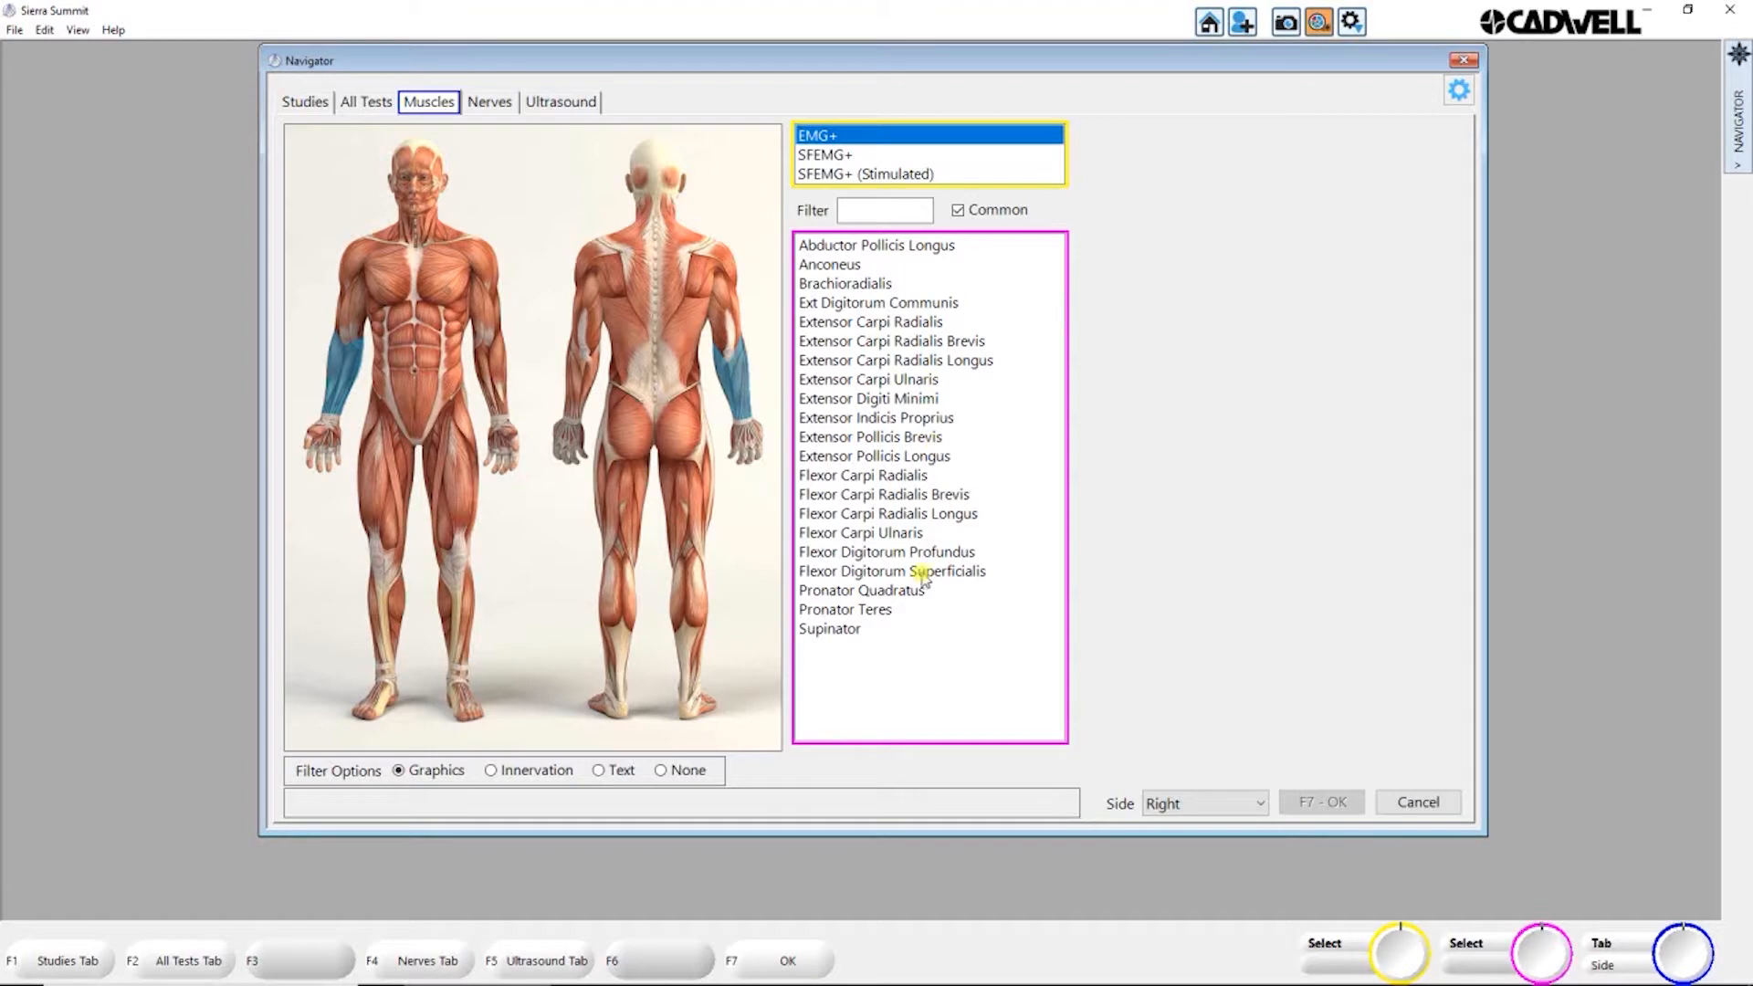
click(311, 437)
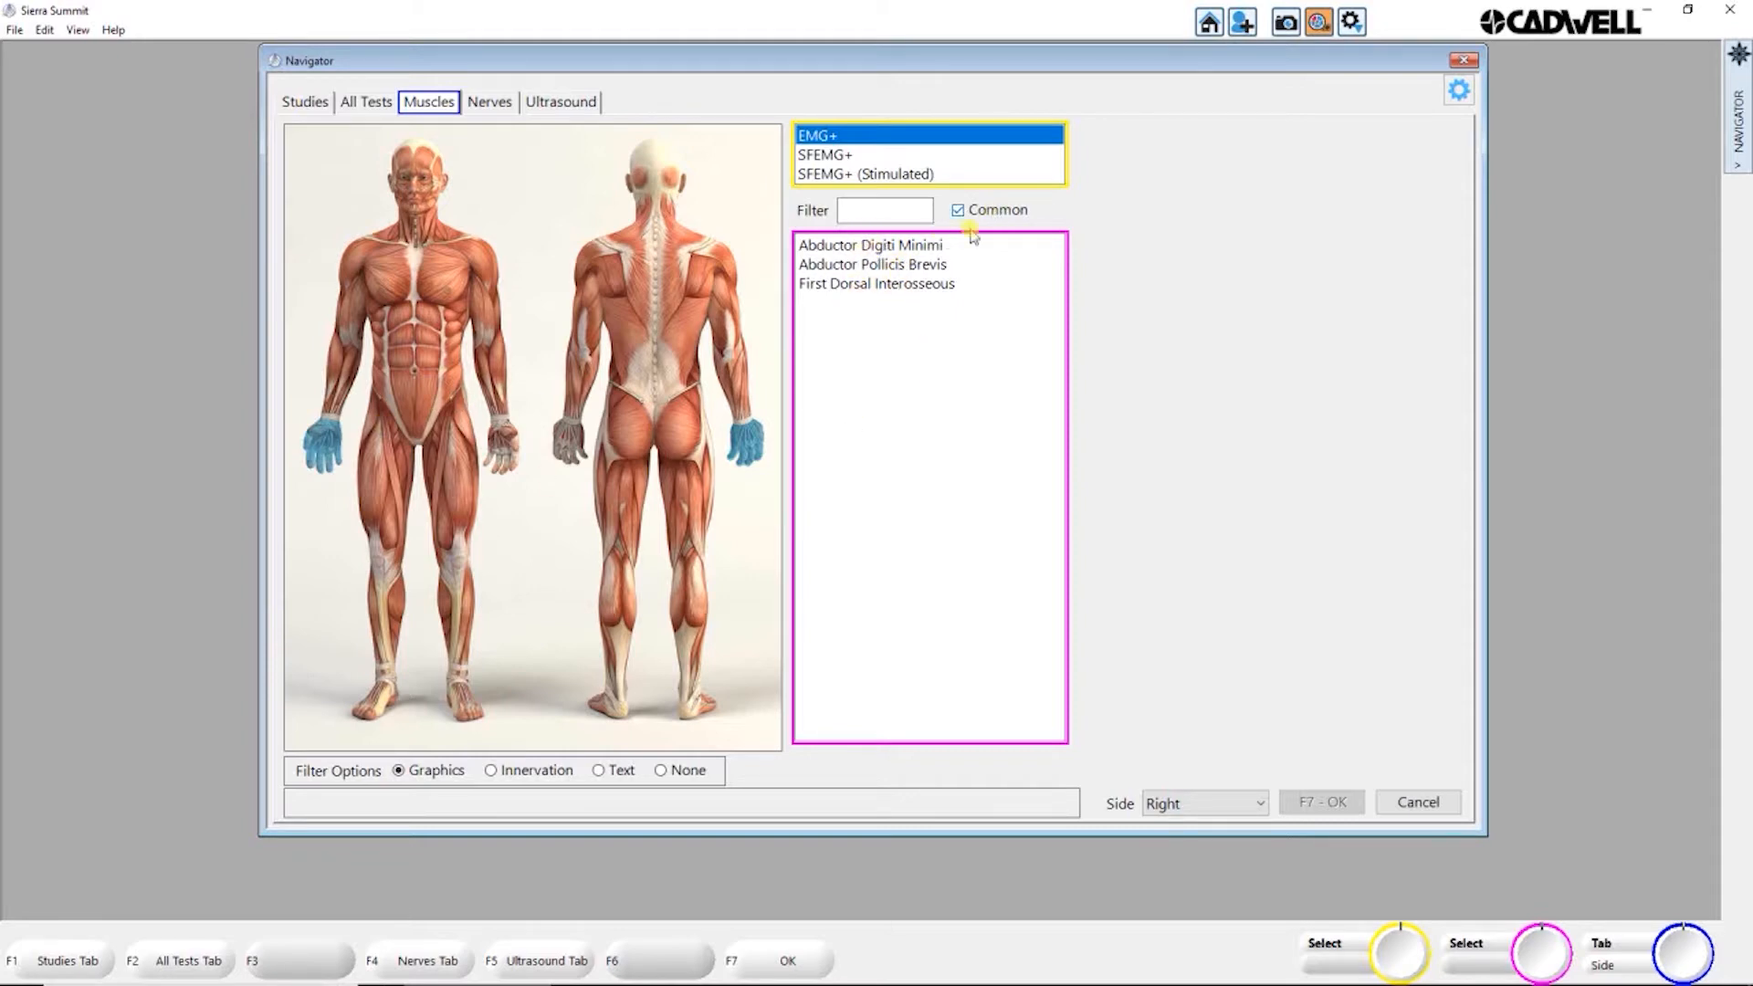
Step: Filter the muscles to the left forearm and select Abductor Pollicis Longus, Extensor Carpi Ulnaris and Extensor Pollicis Longus
click(505, 432)
click(504, 386)
click(865, 246)
click(851, 379)
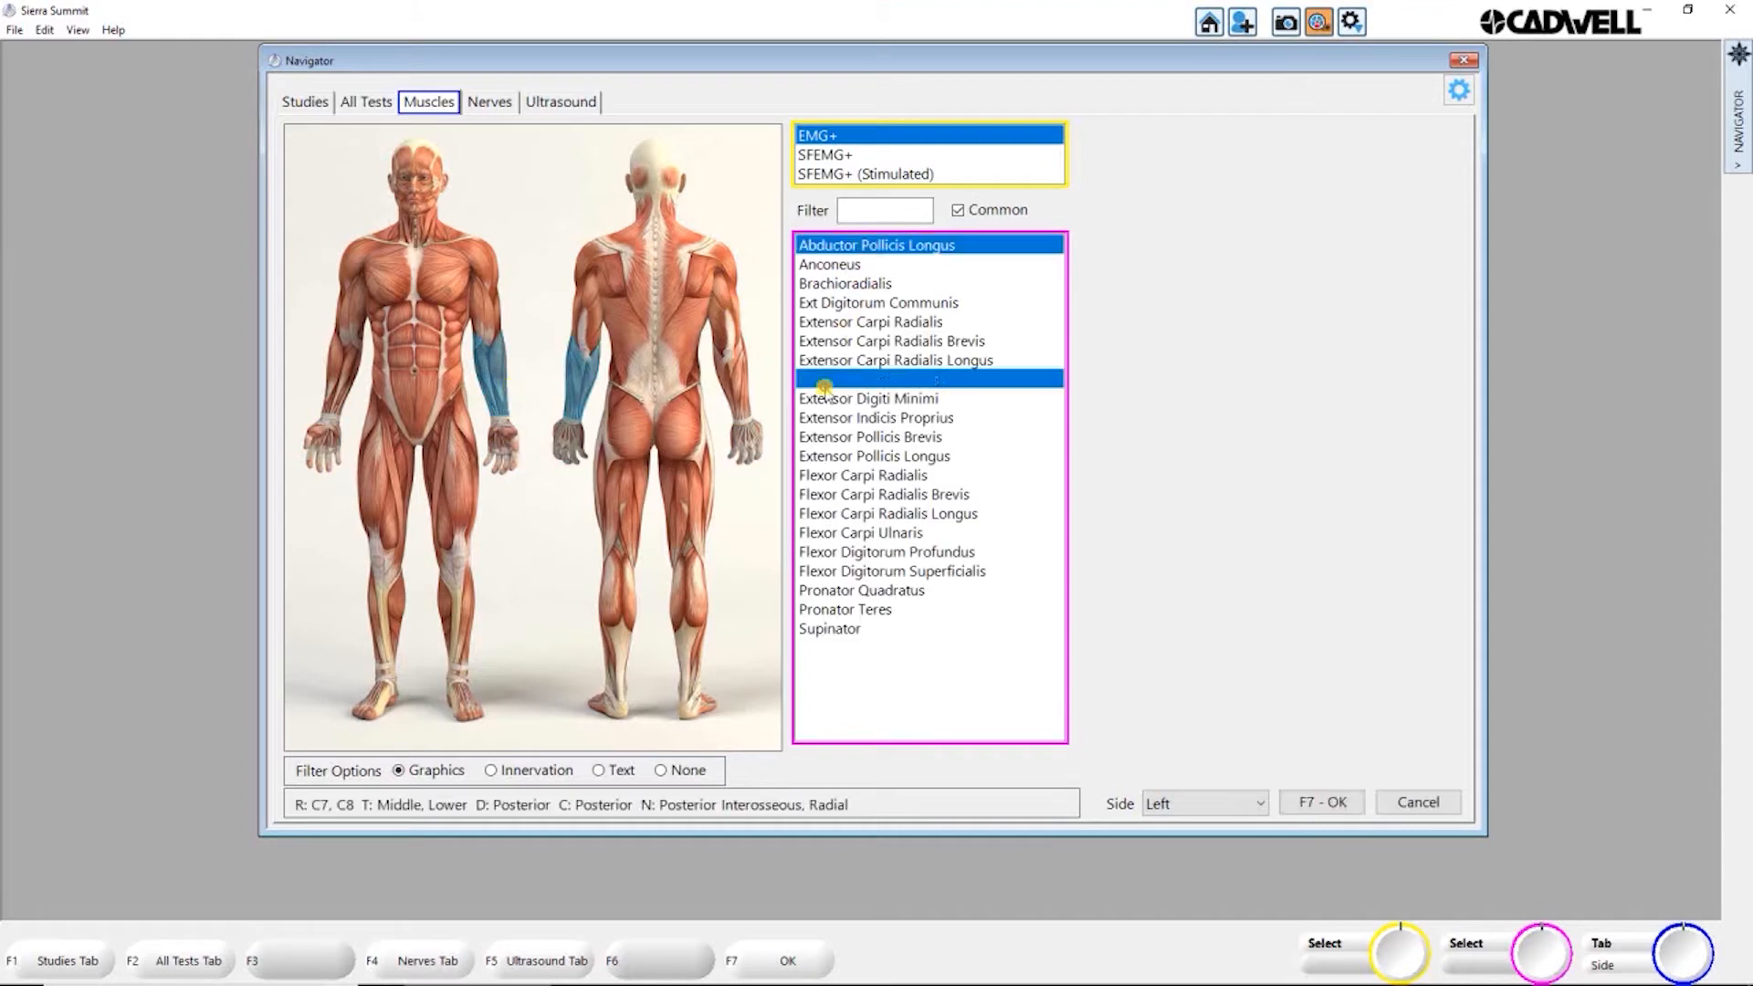
click(849, 456)
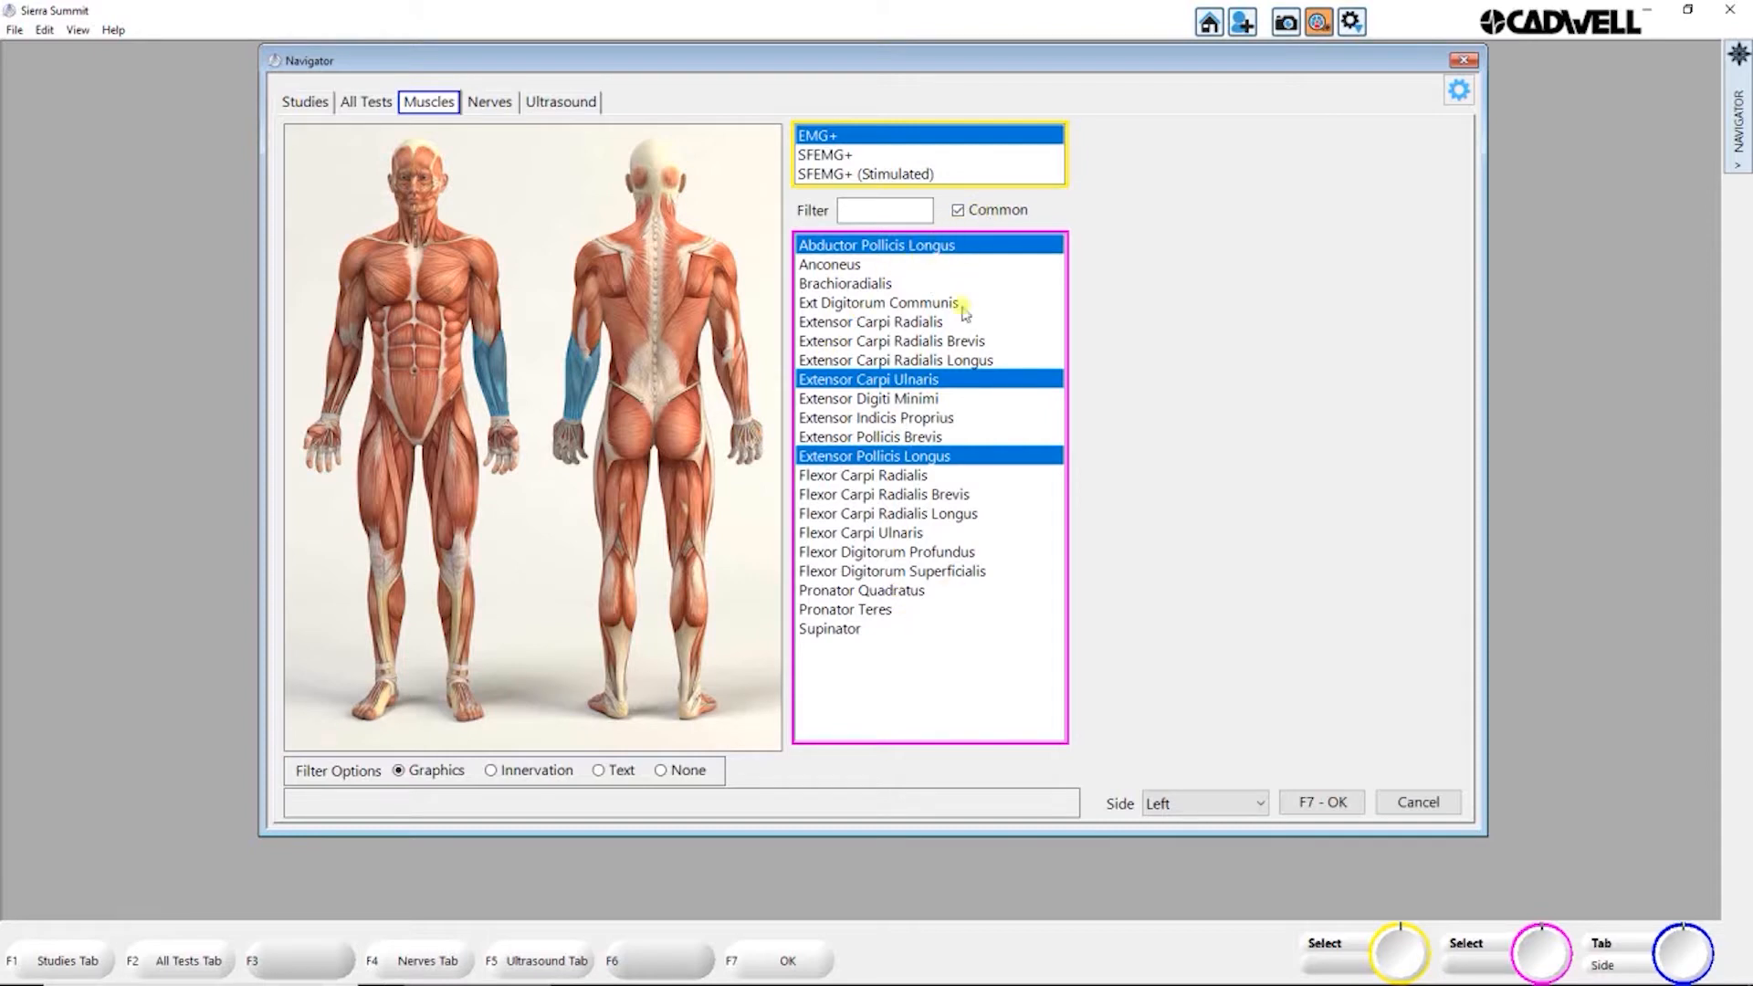
Step: Filter the NCS+ nerves to the left neck and shoulder region and limit the list to common nerves
click(485, 105)
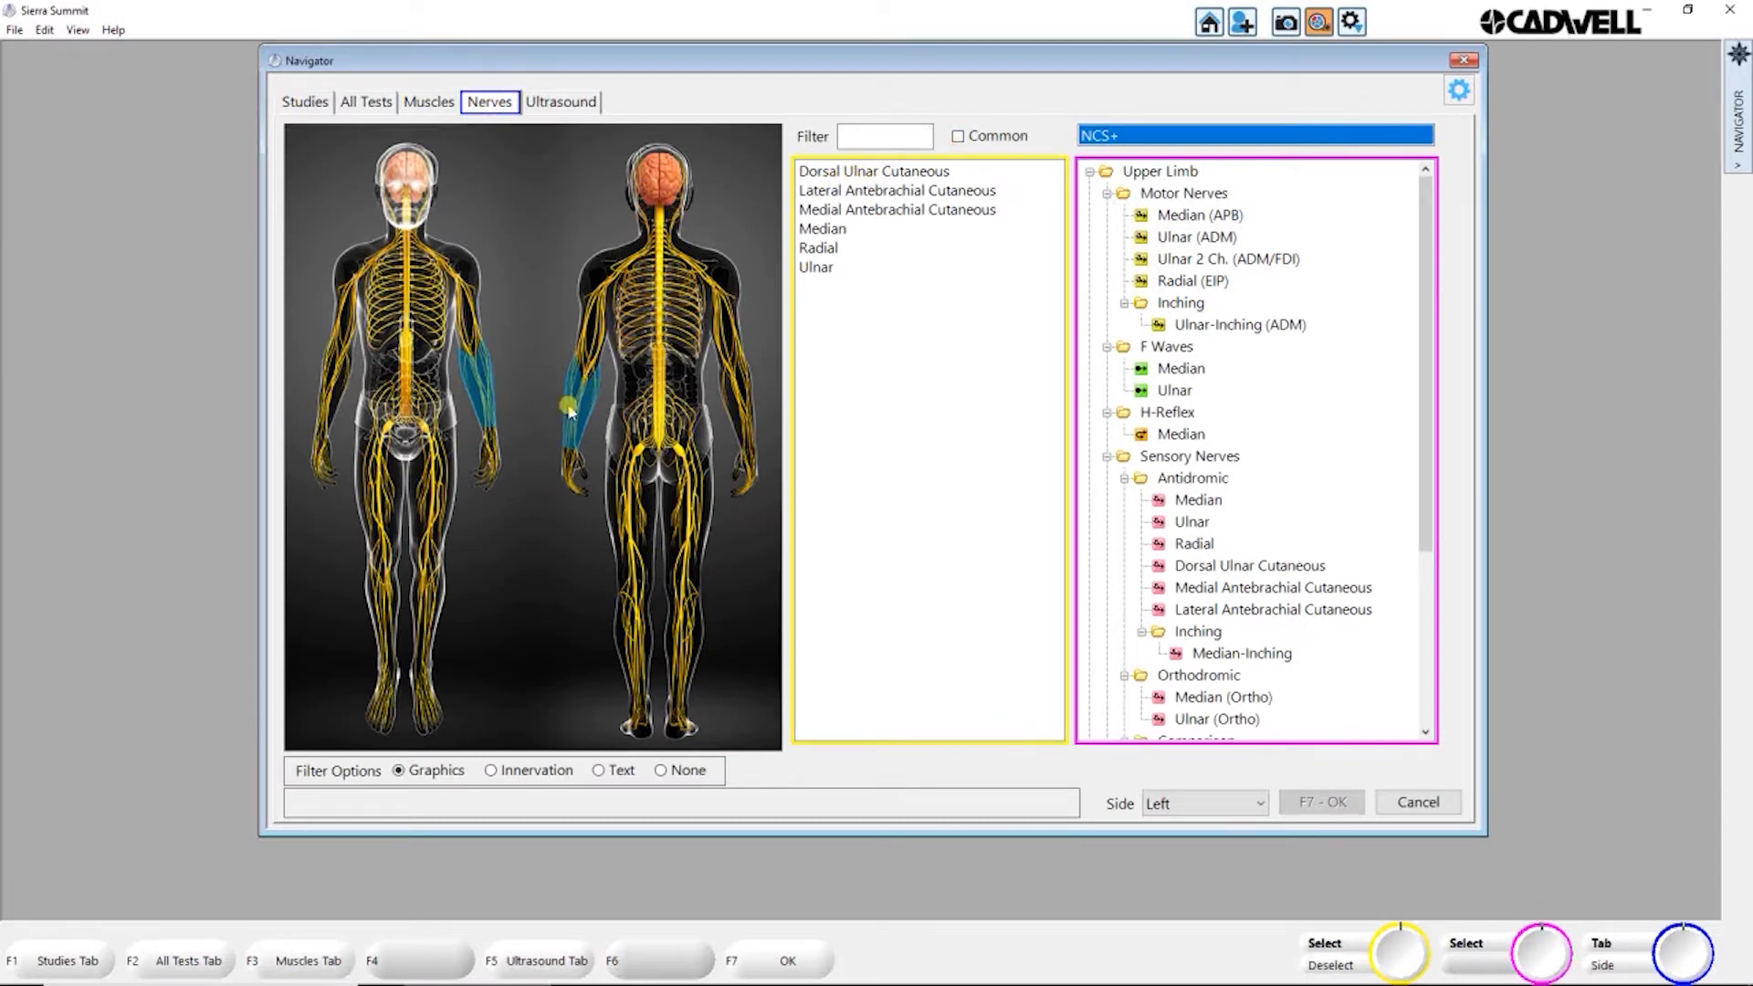
click(595, 281)
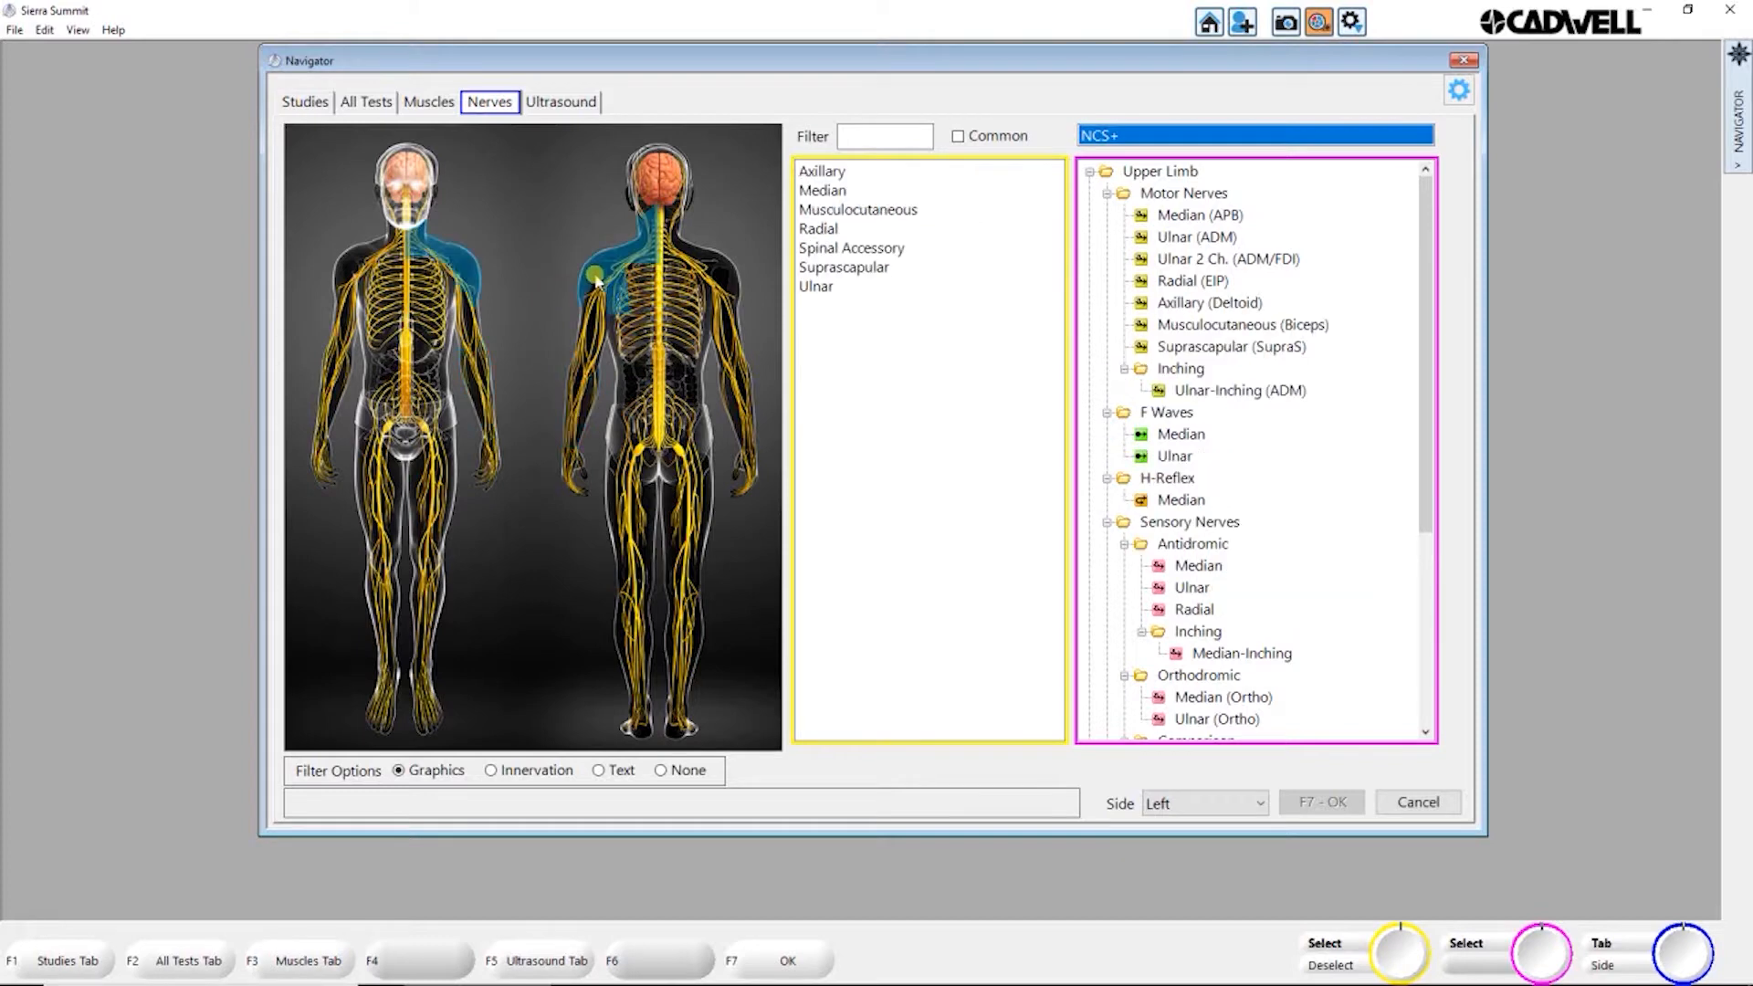
click(964, 143)
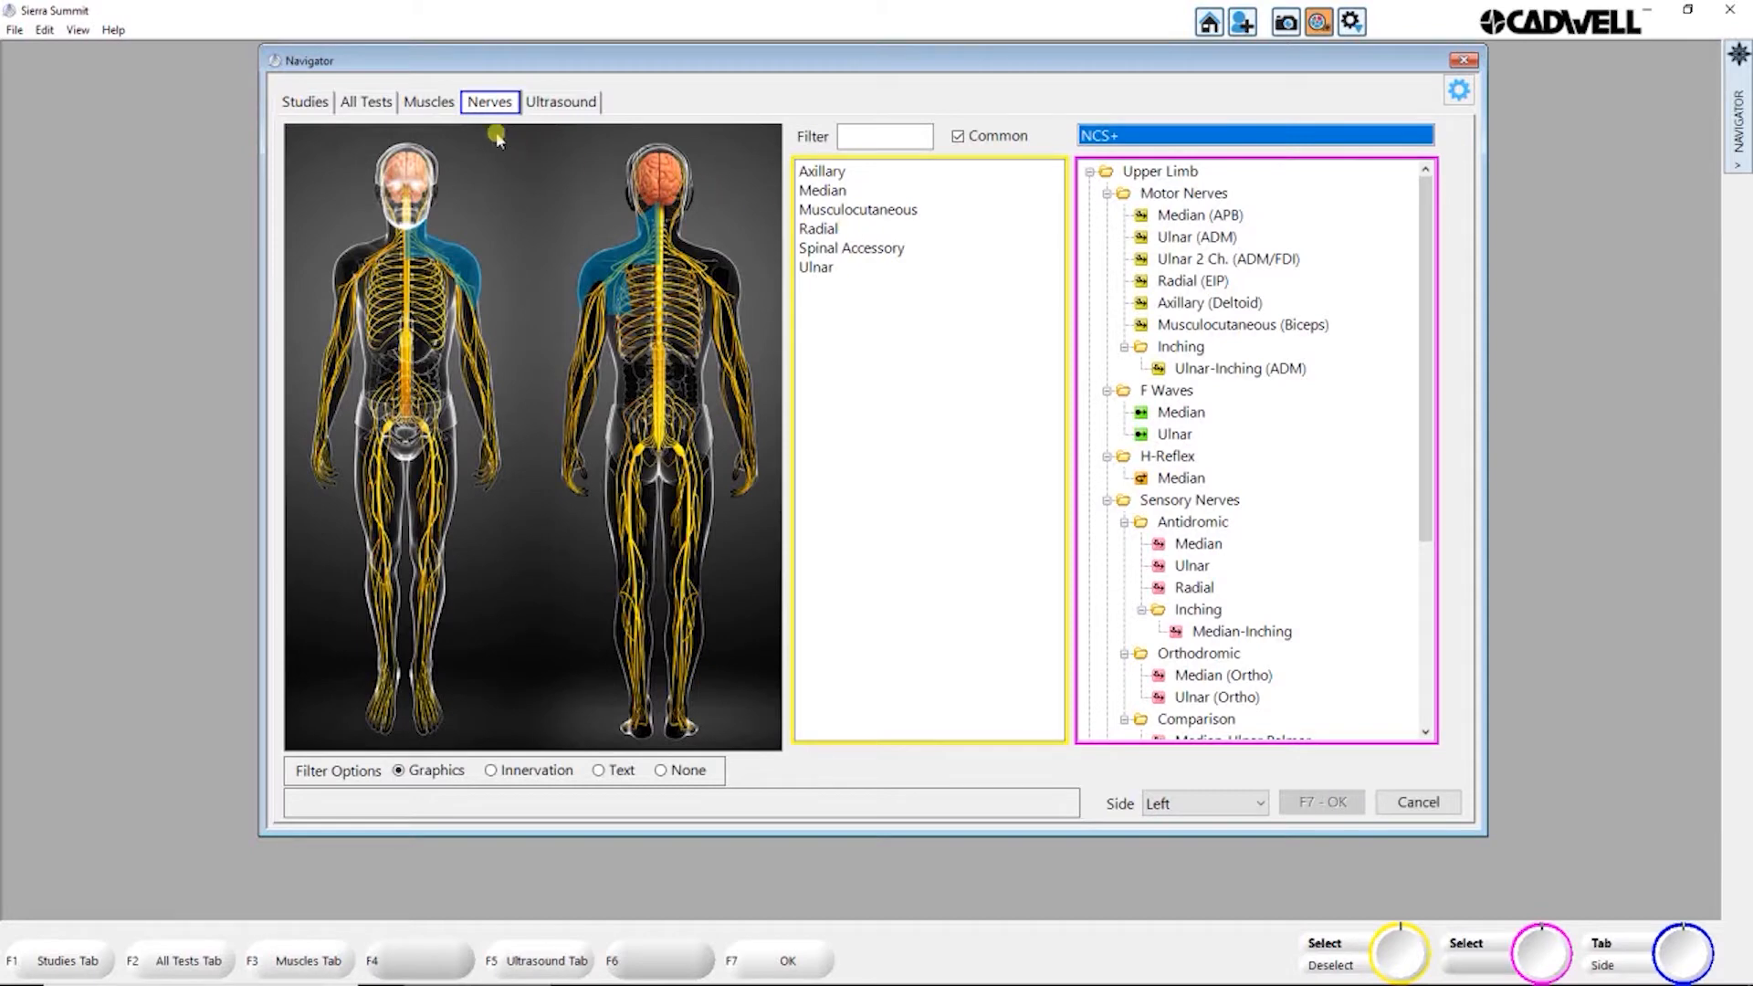
Step: View the SFEMG+ muscles for the left neck and shoulder region, comparing the full list with the common ones
click(442, 110)
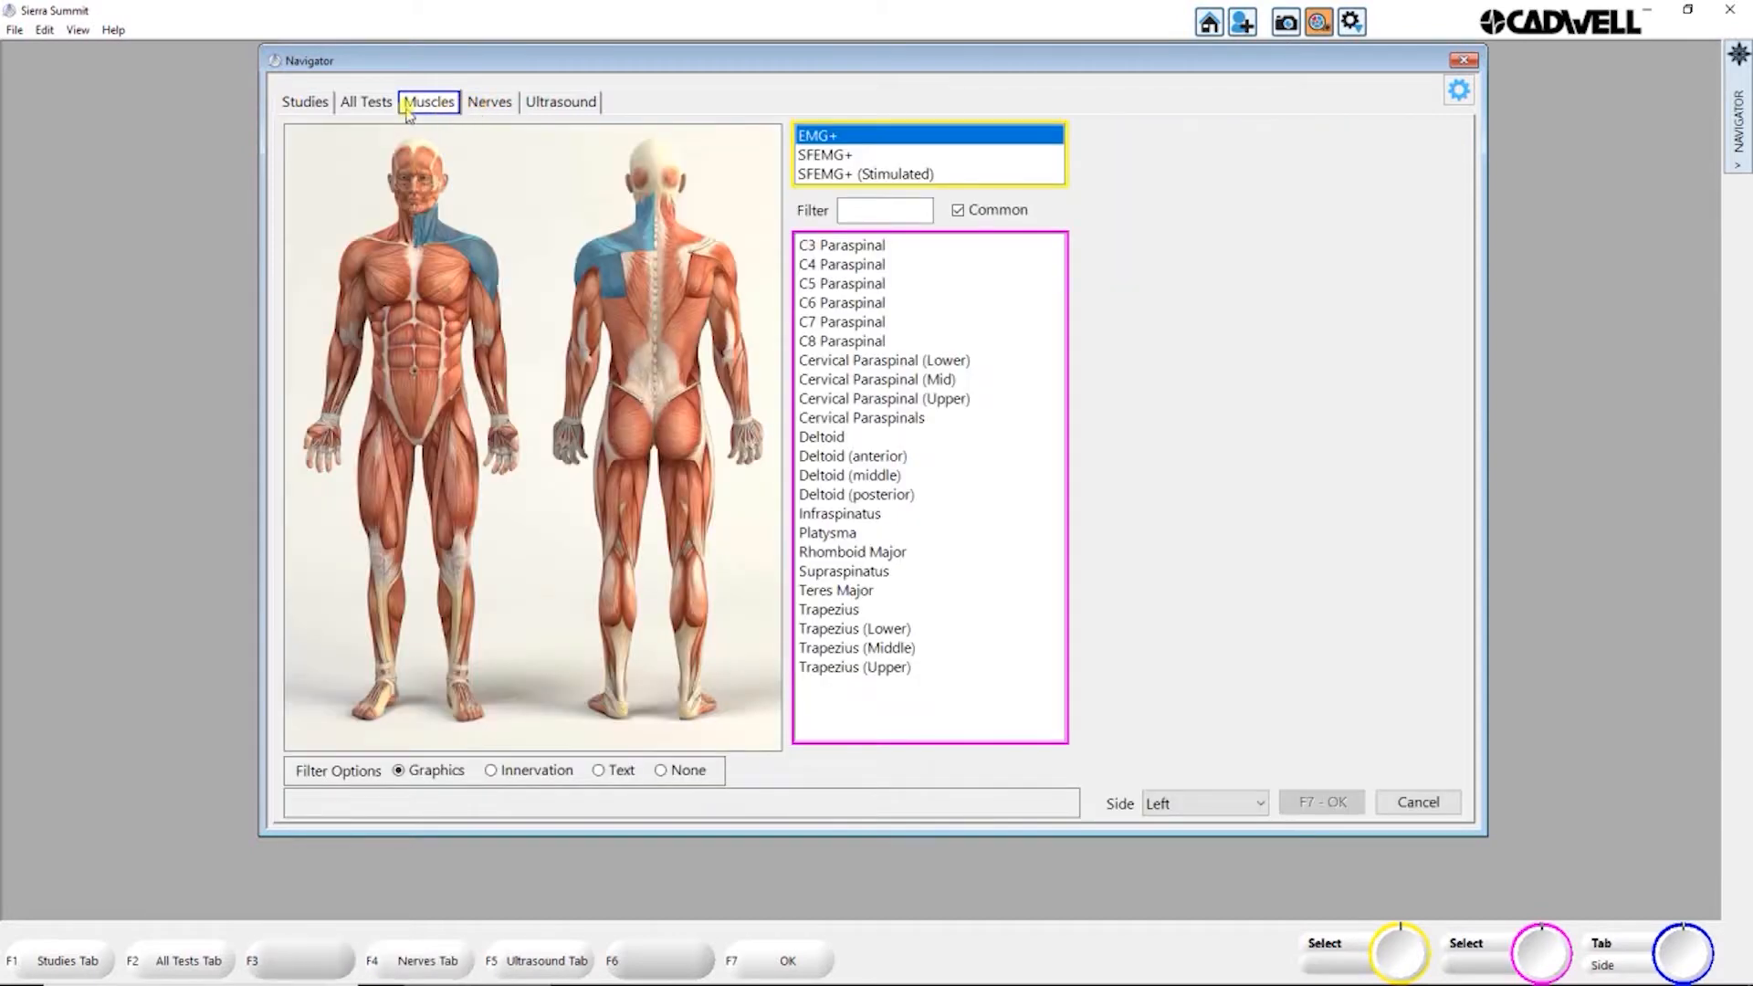
click(825, 157)
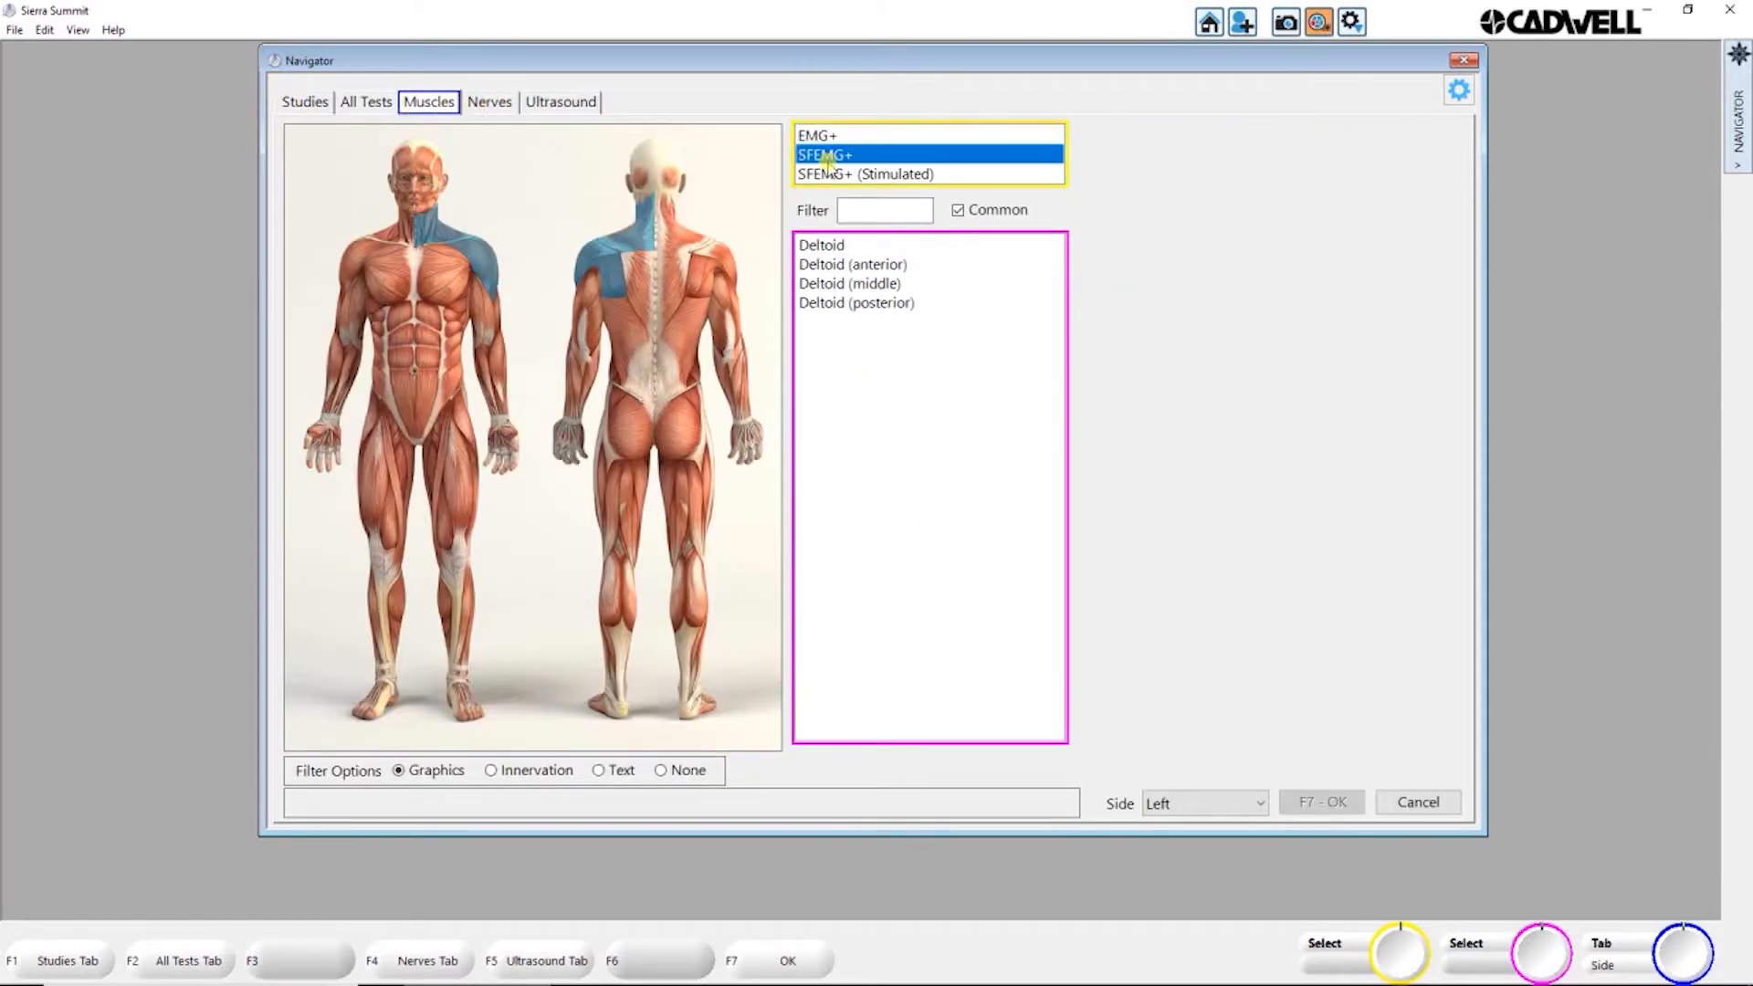
click(957, 211)
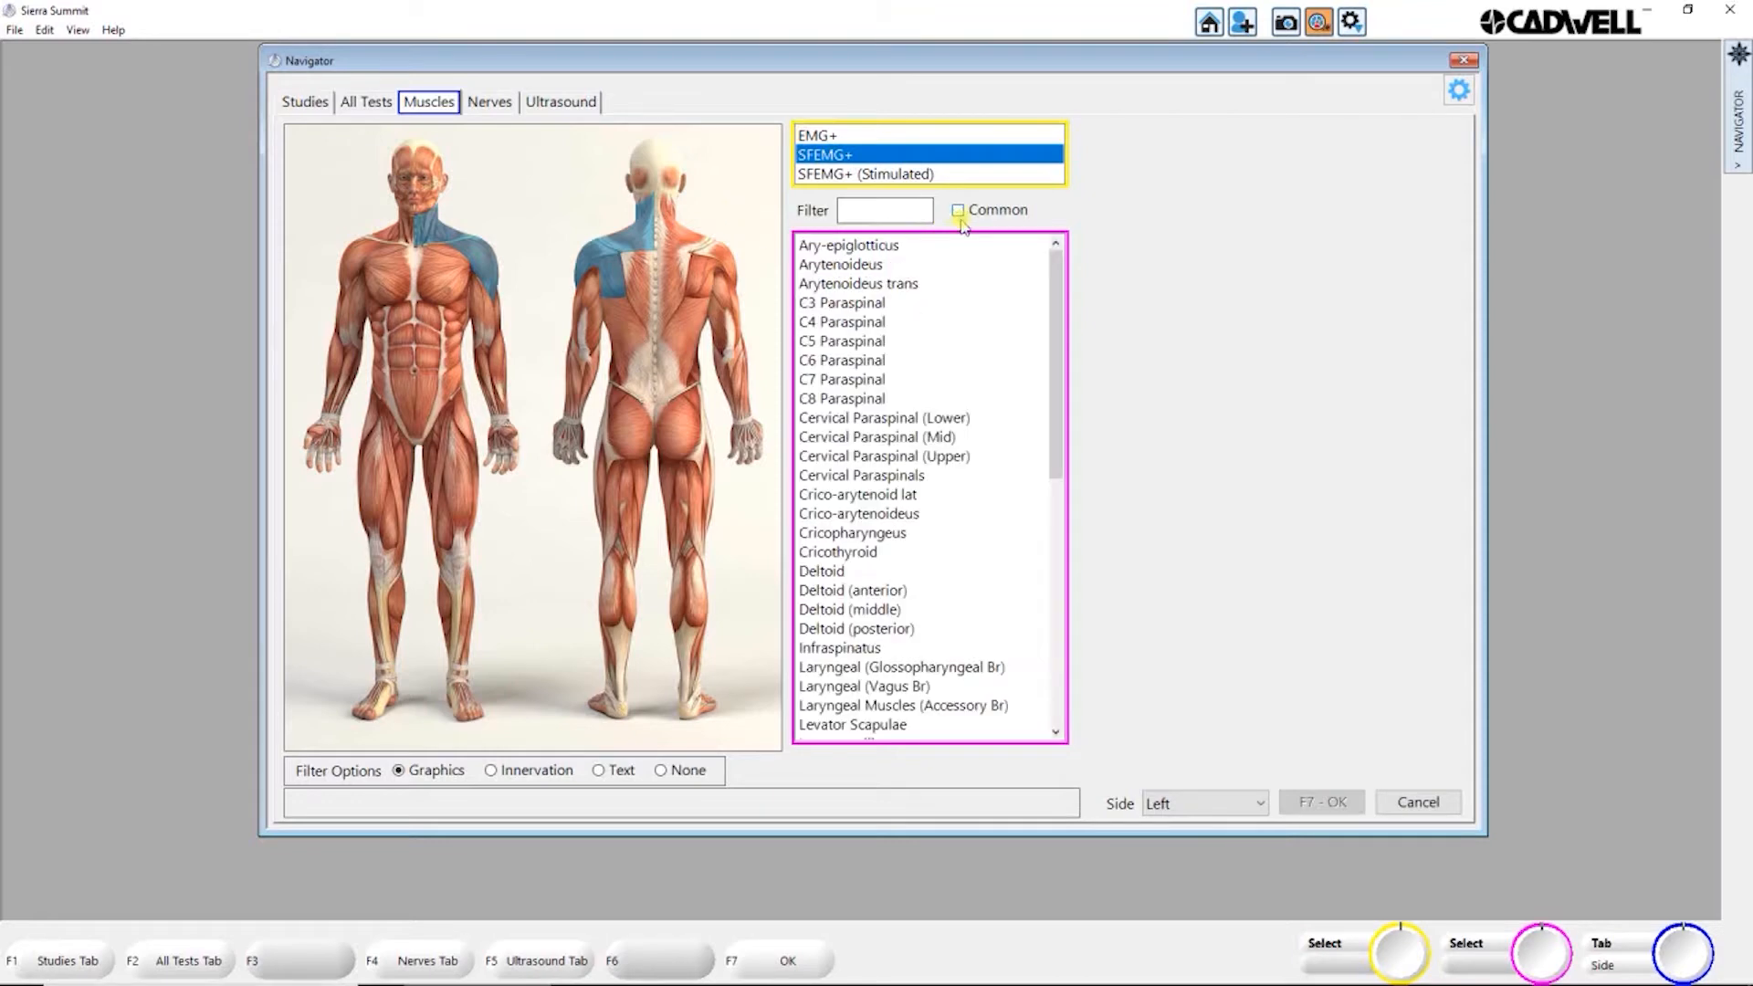
click(958, 211)
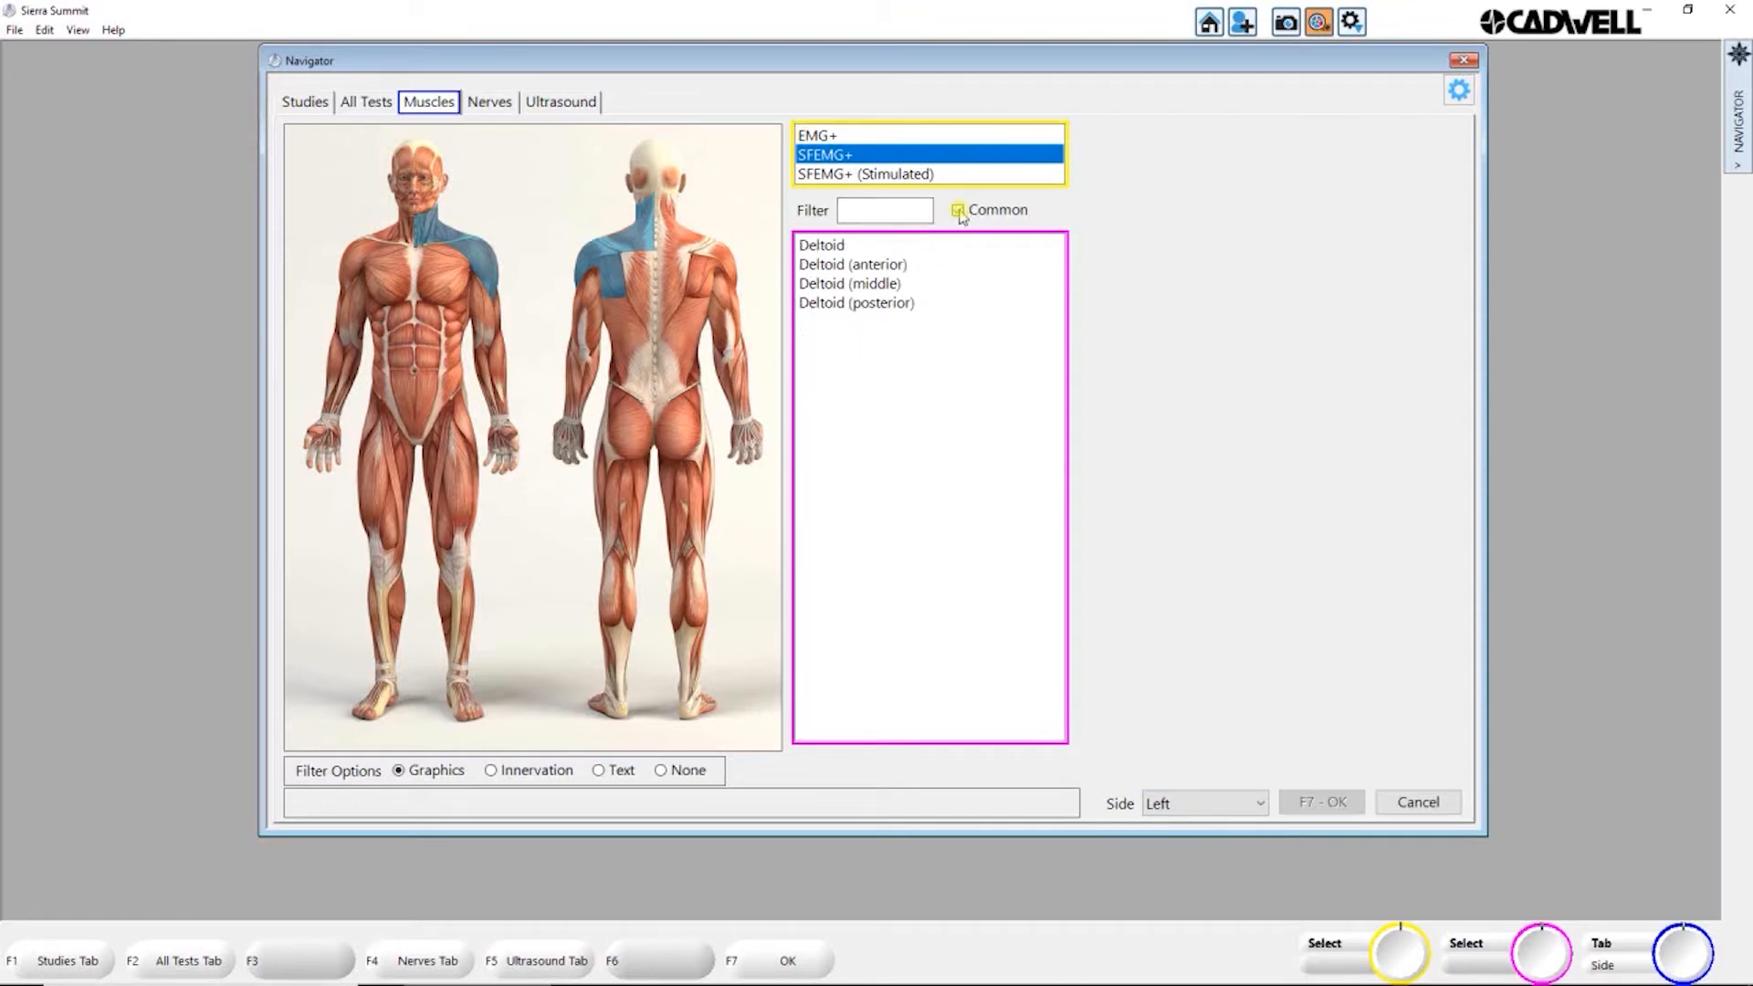
Step: Make the RNS tab visible in the Navigator and limit the RNS muscle list to common muscles
click(1456, 95)
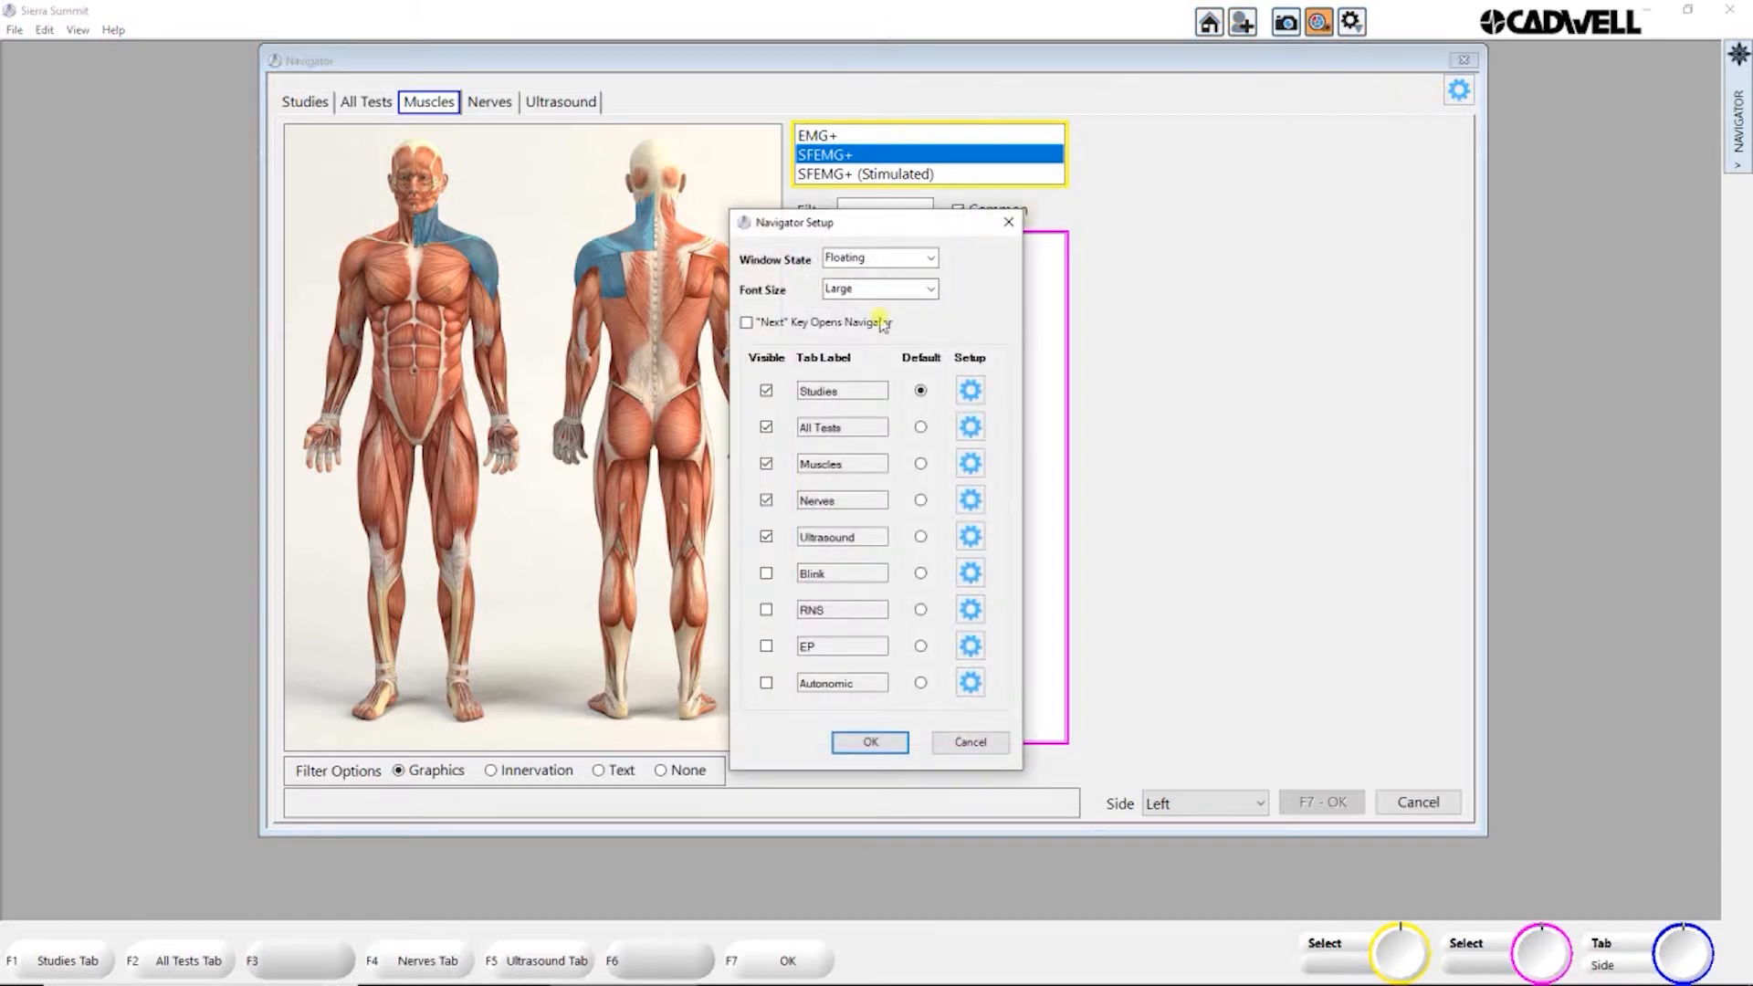
click(766, 609)
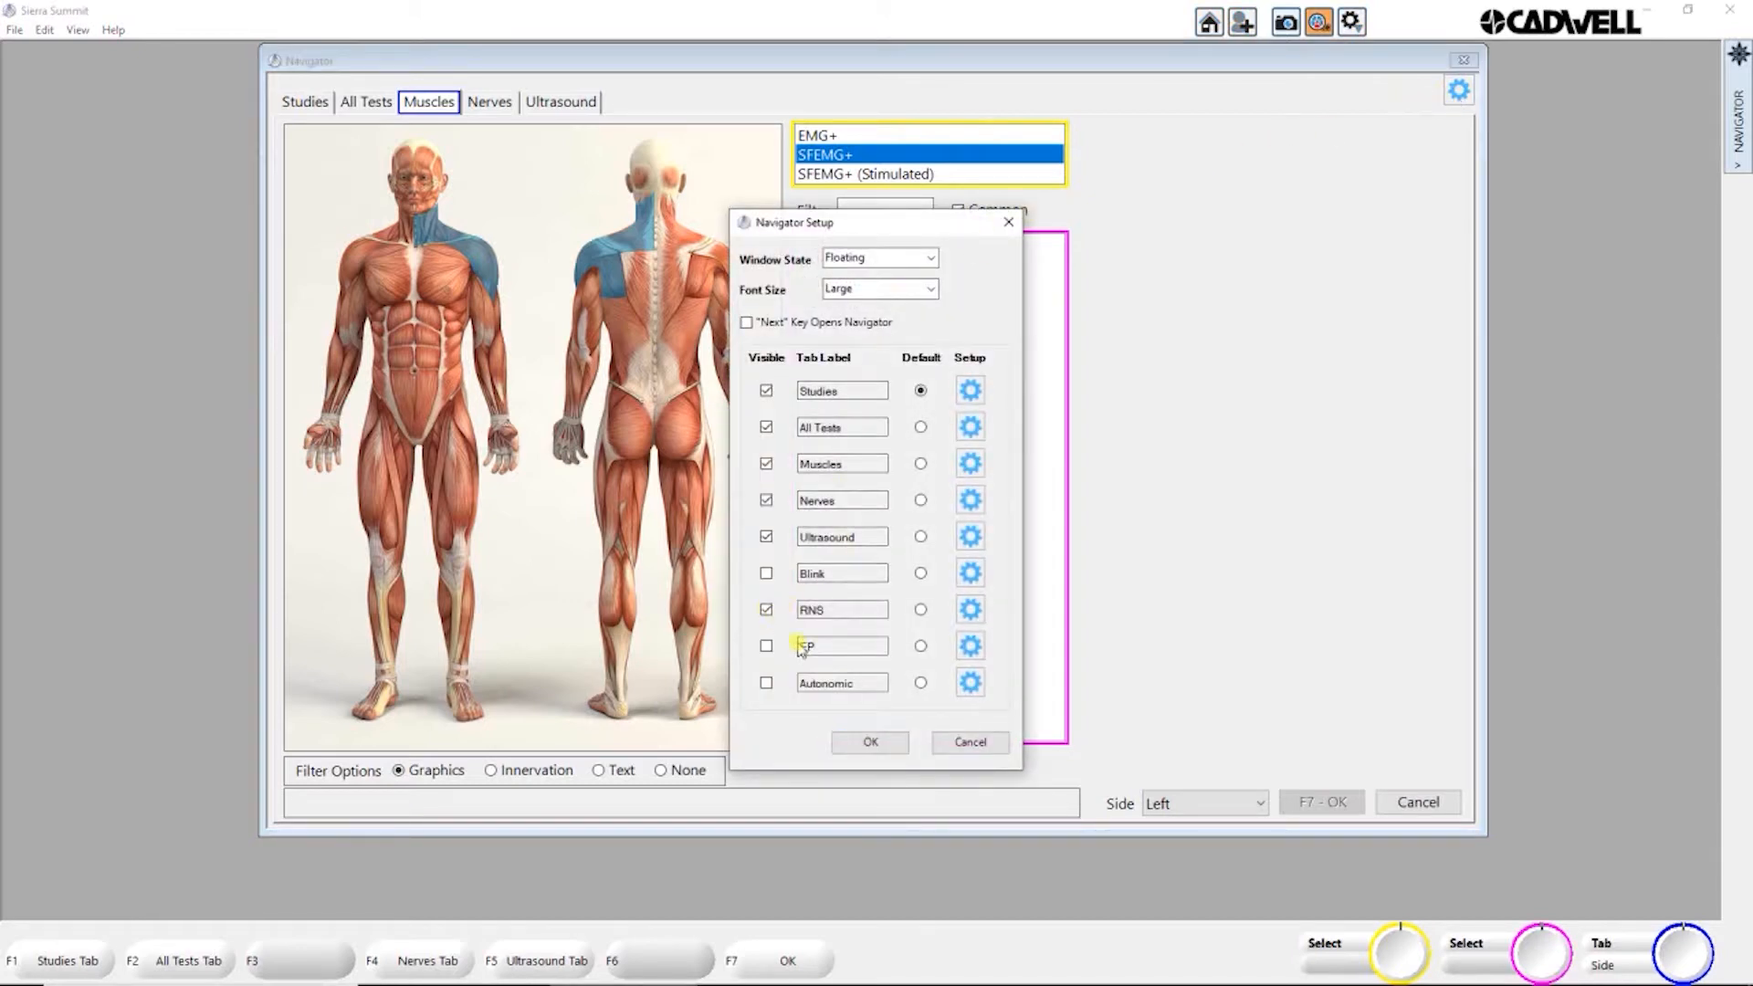
click(870, 741)
click(632, 102)
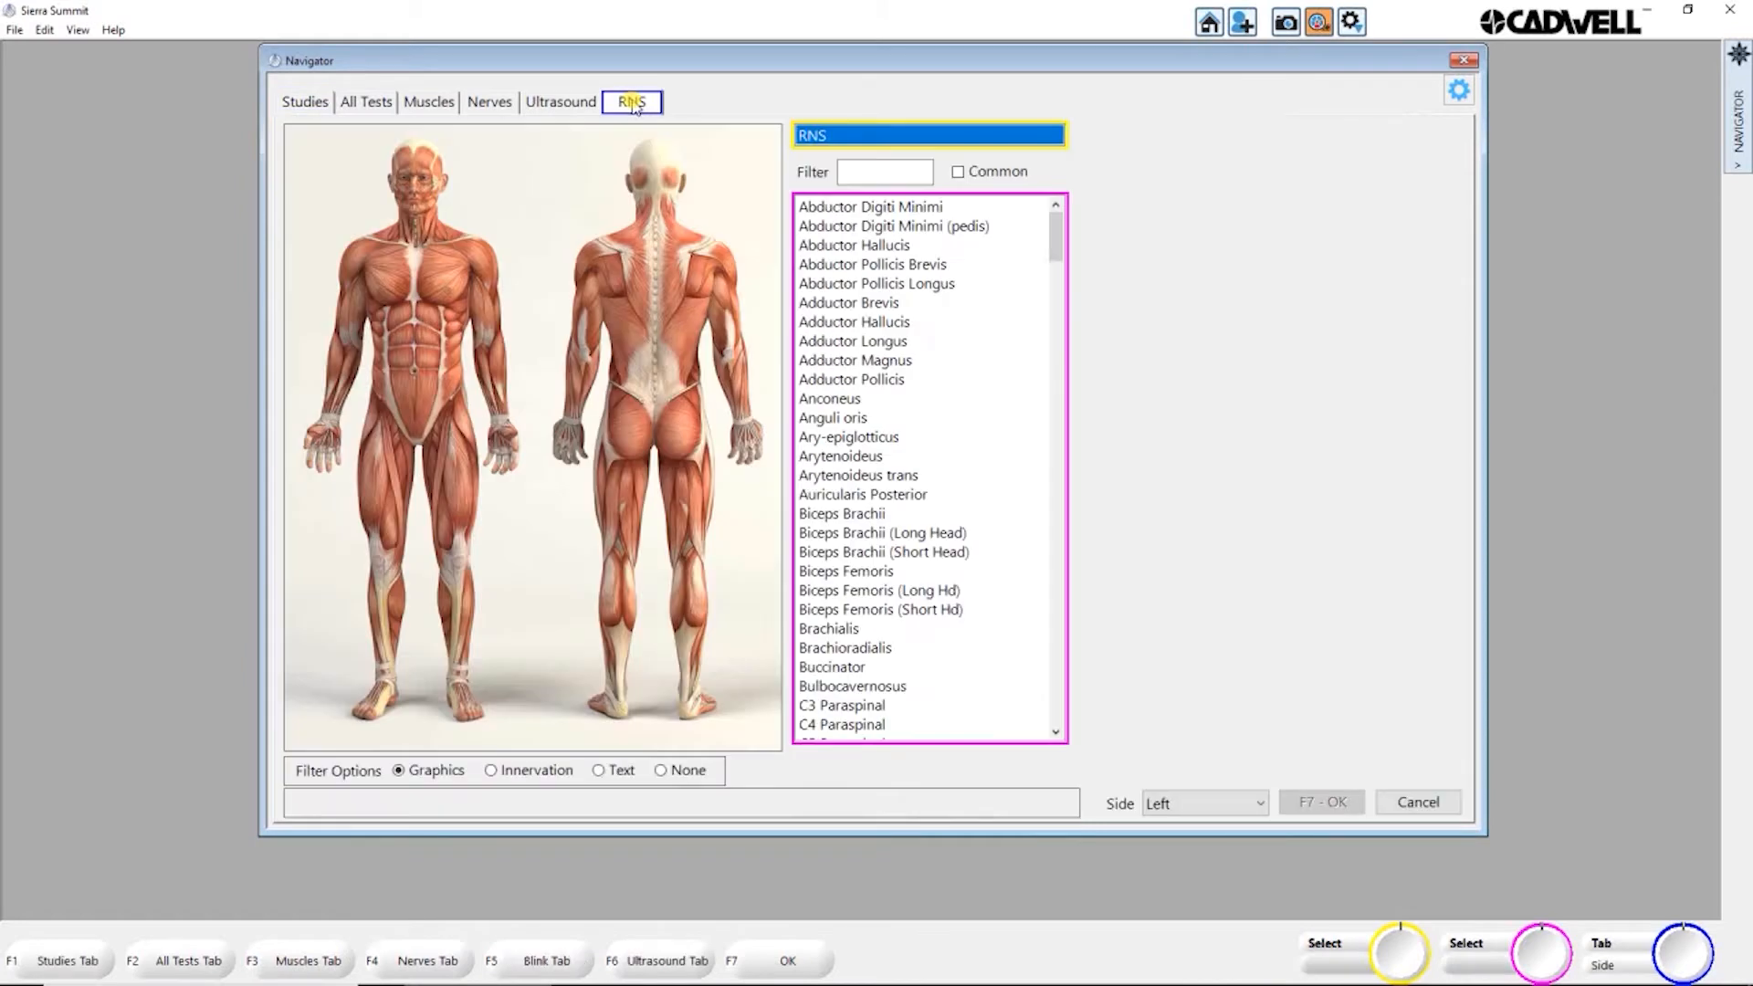
click(958, 172)
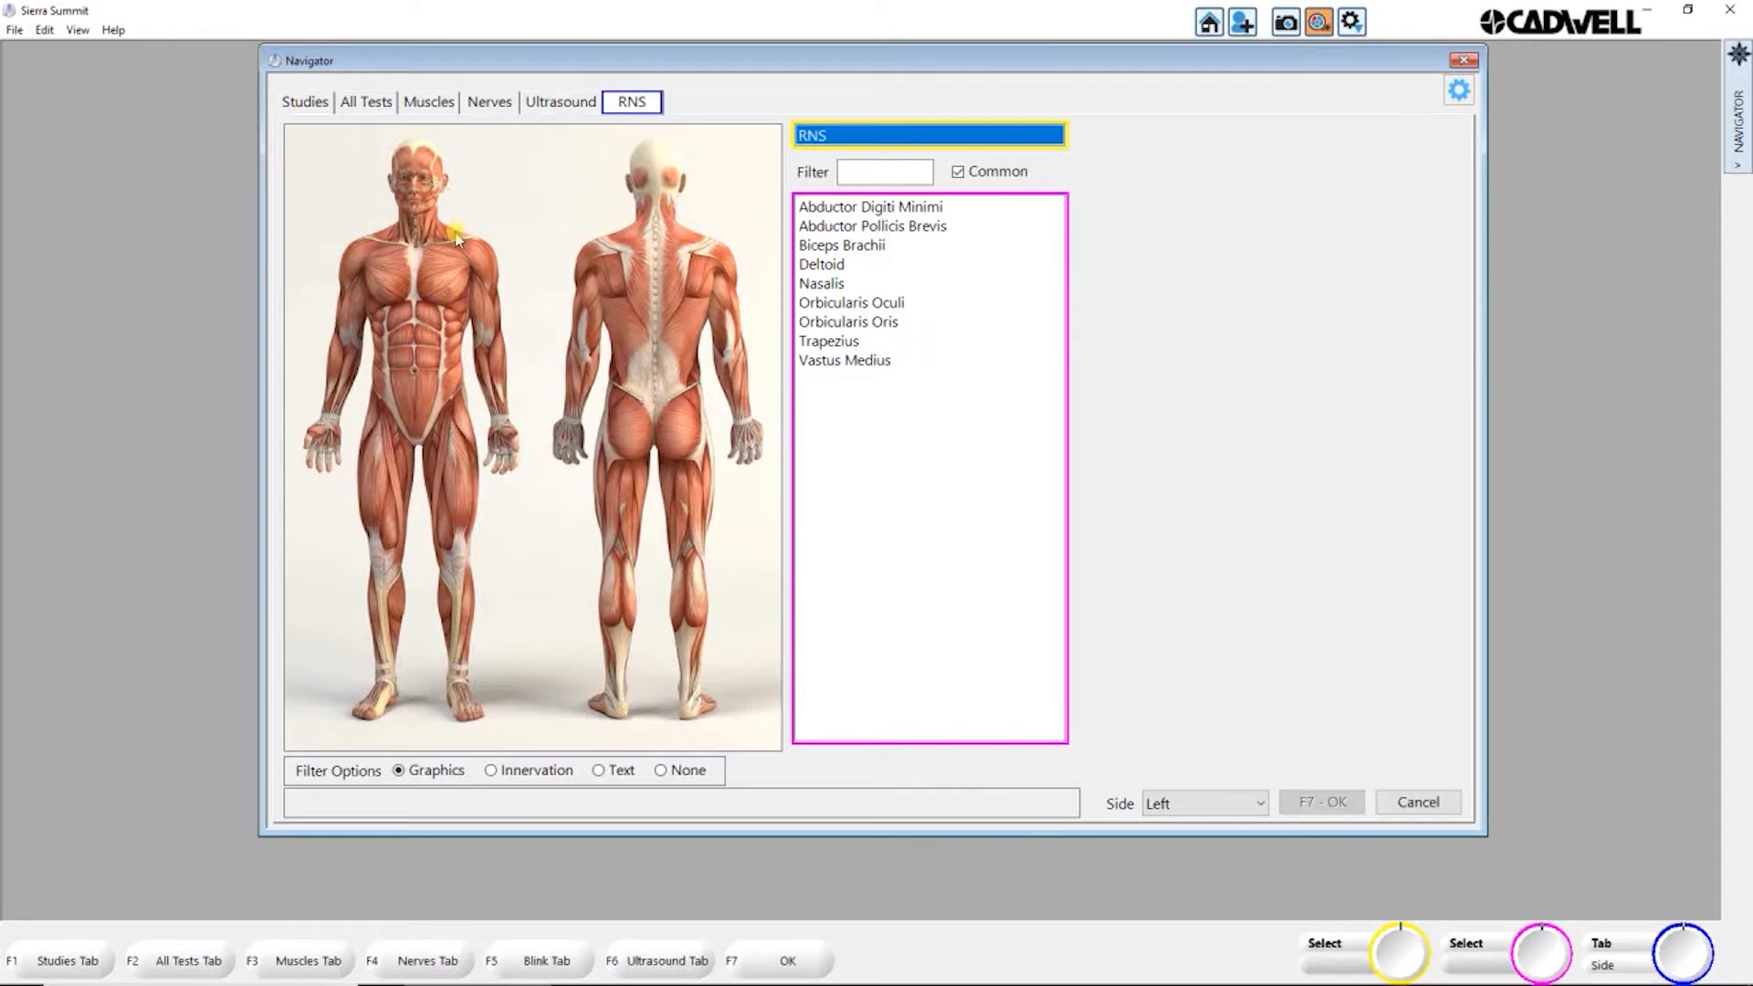
Step: View the full EMG+ muscle lists for the right neck and shoulder region and the right forearm
click(436, 104)
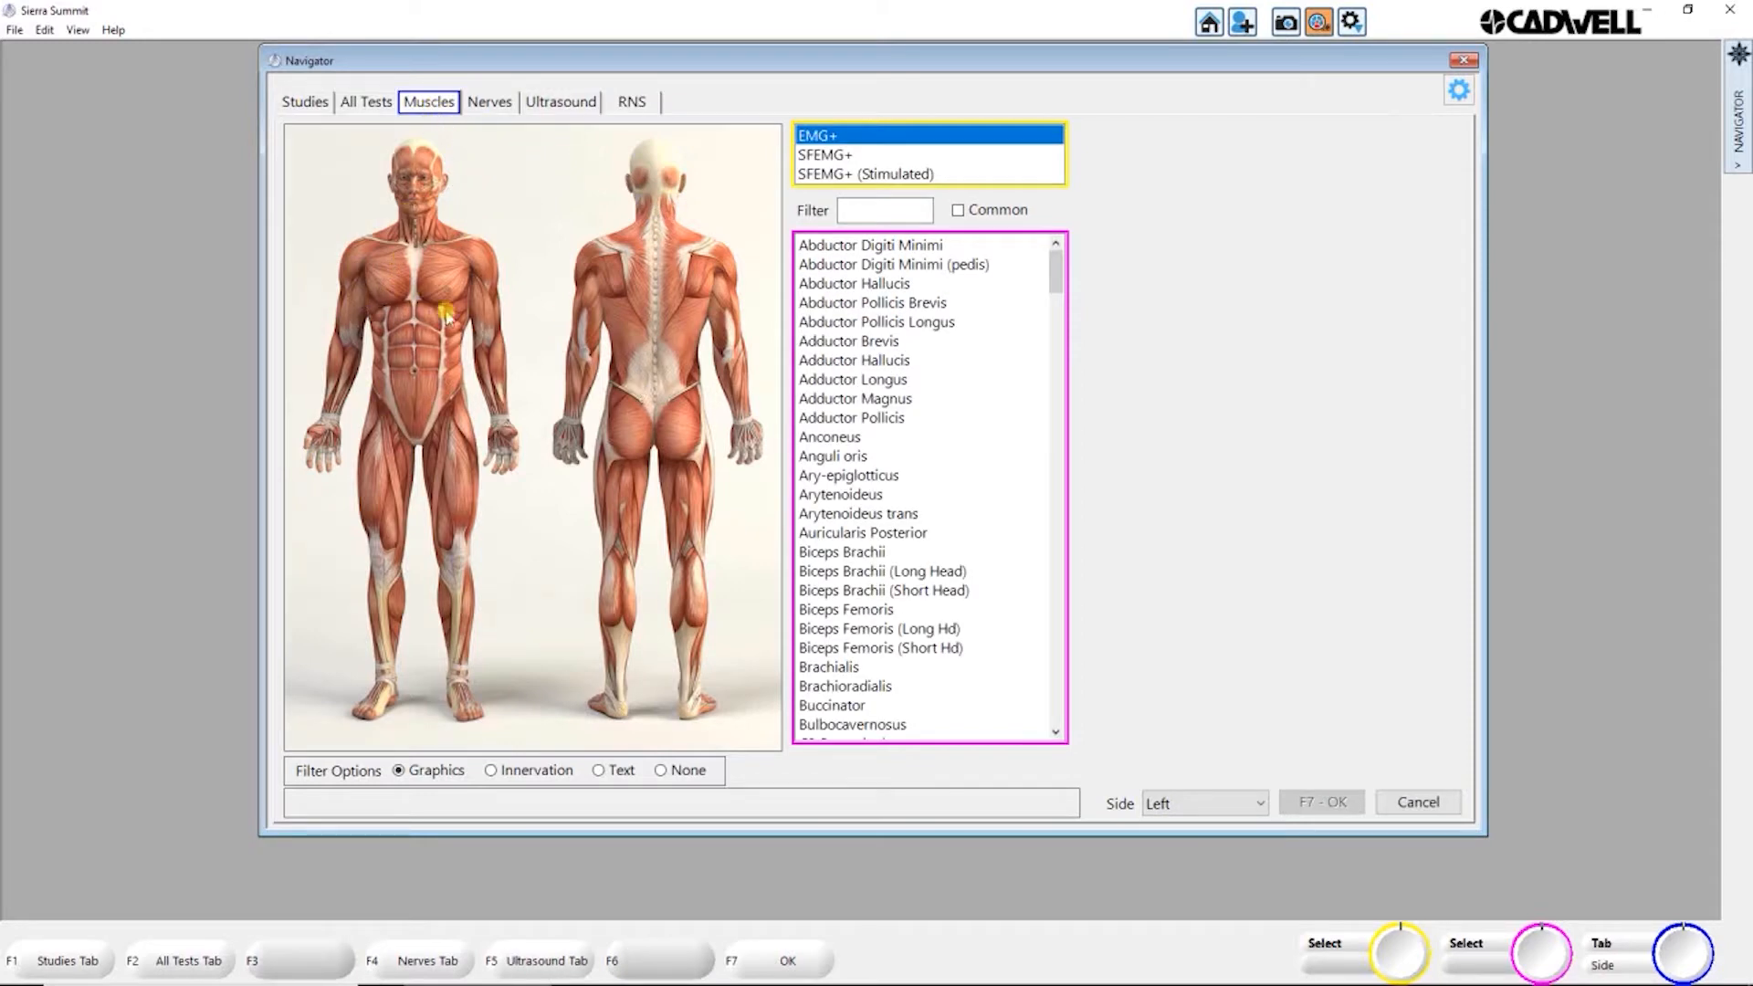
click(360, 251)
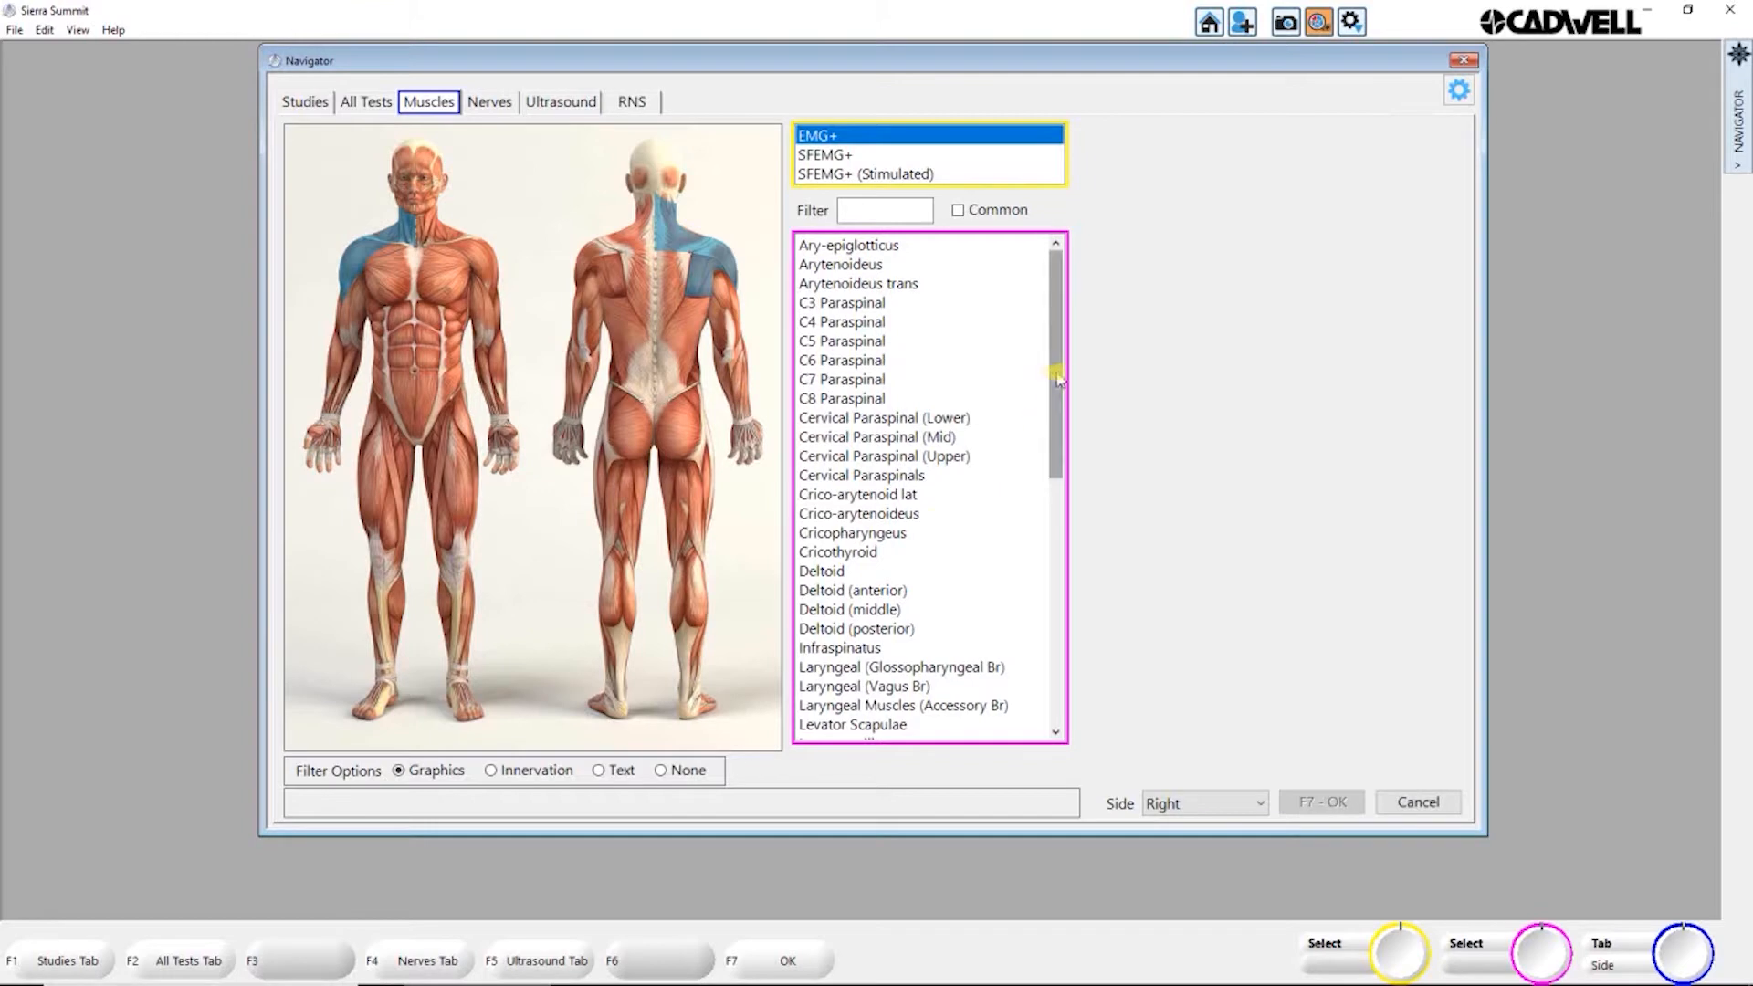
drag(1056, 383, 1056, 511)
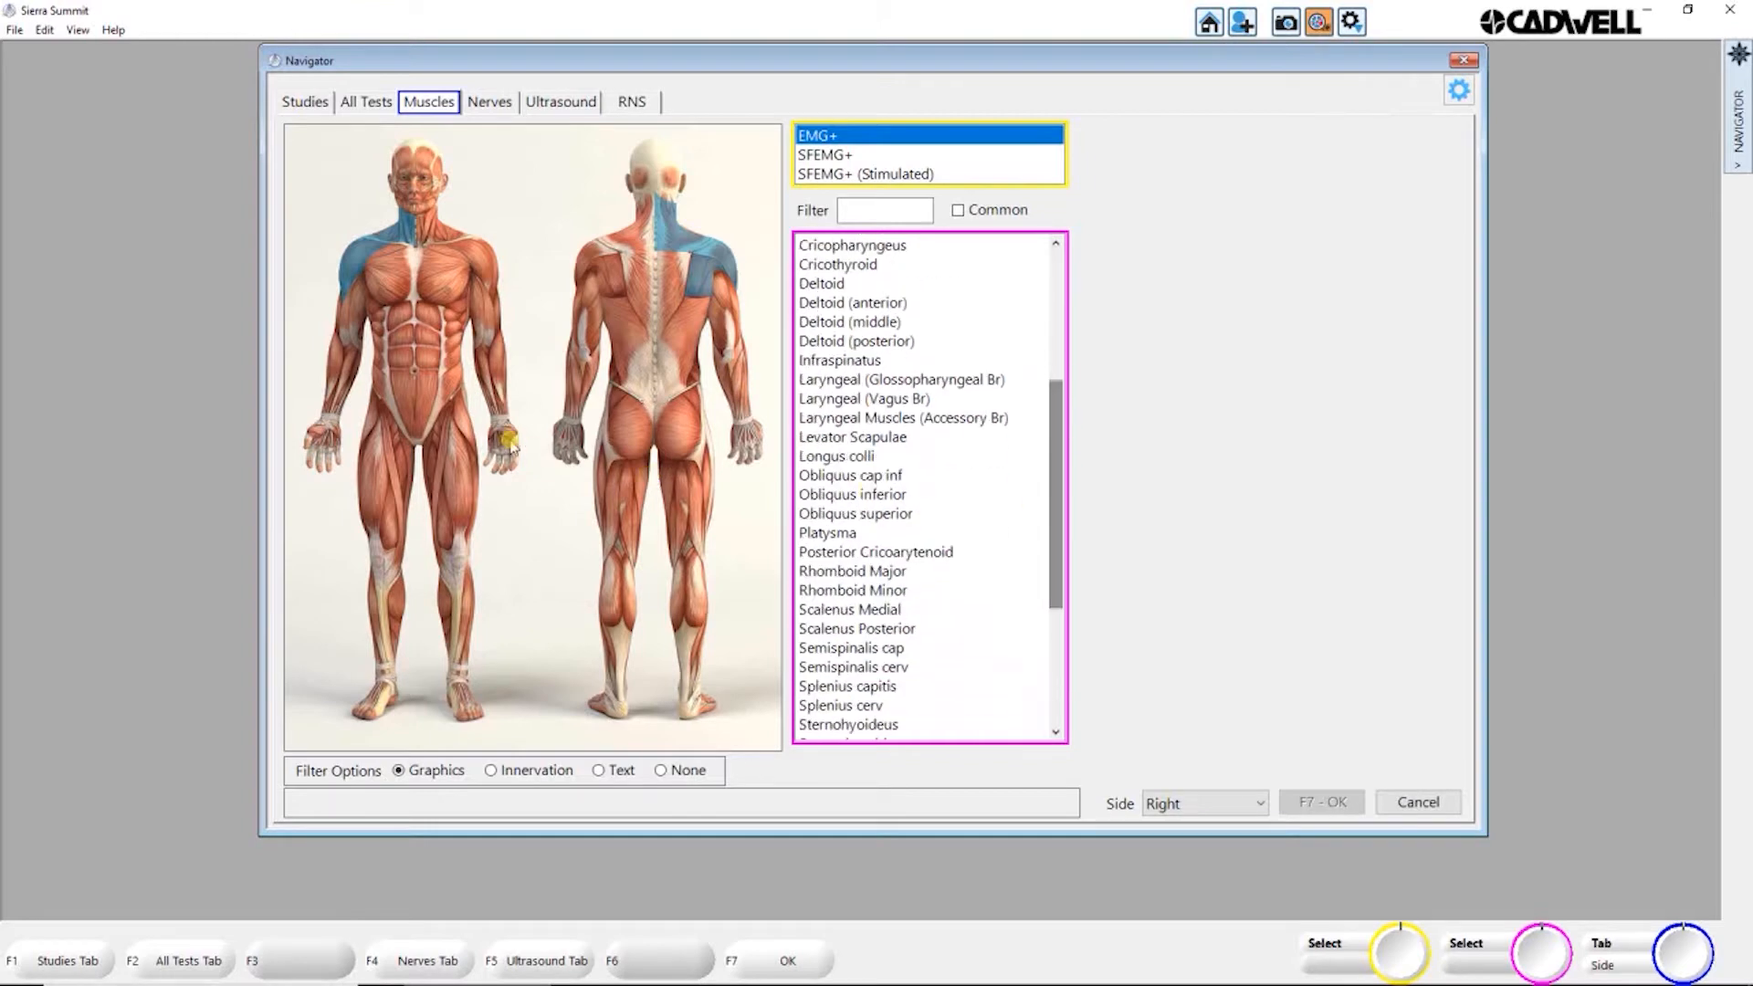
click(346, 385)
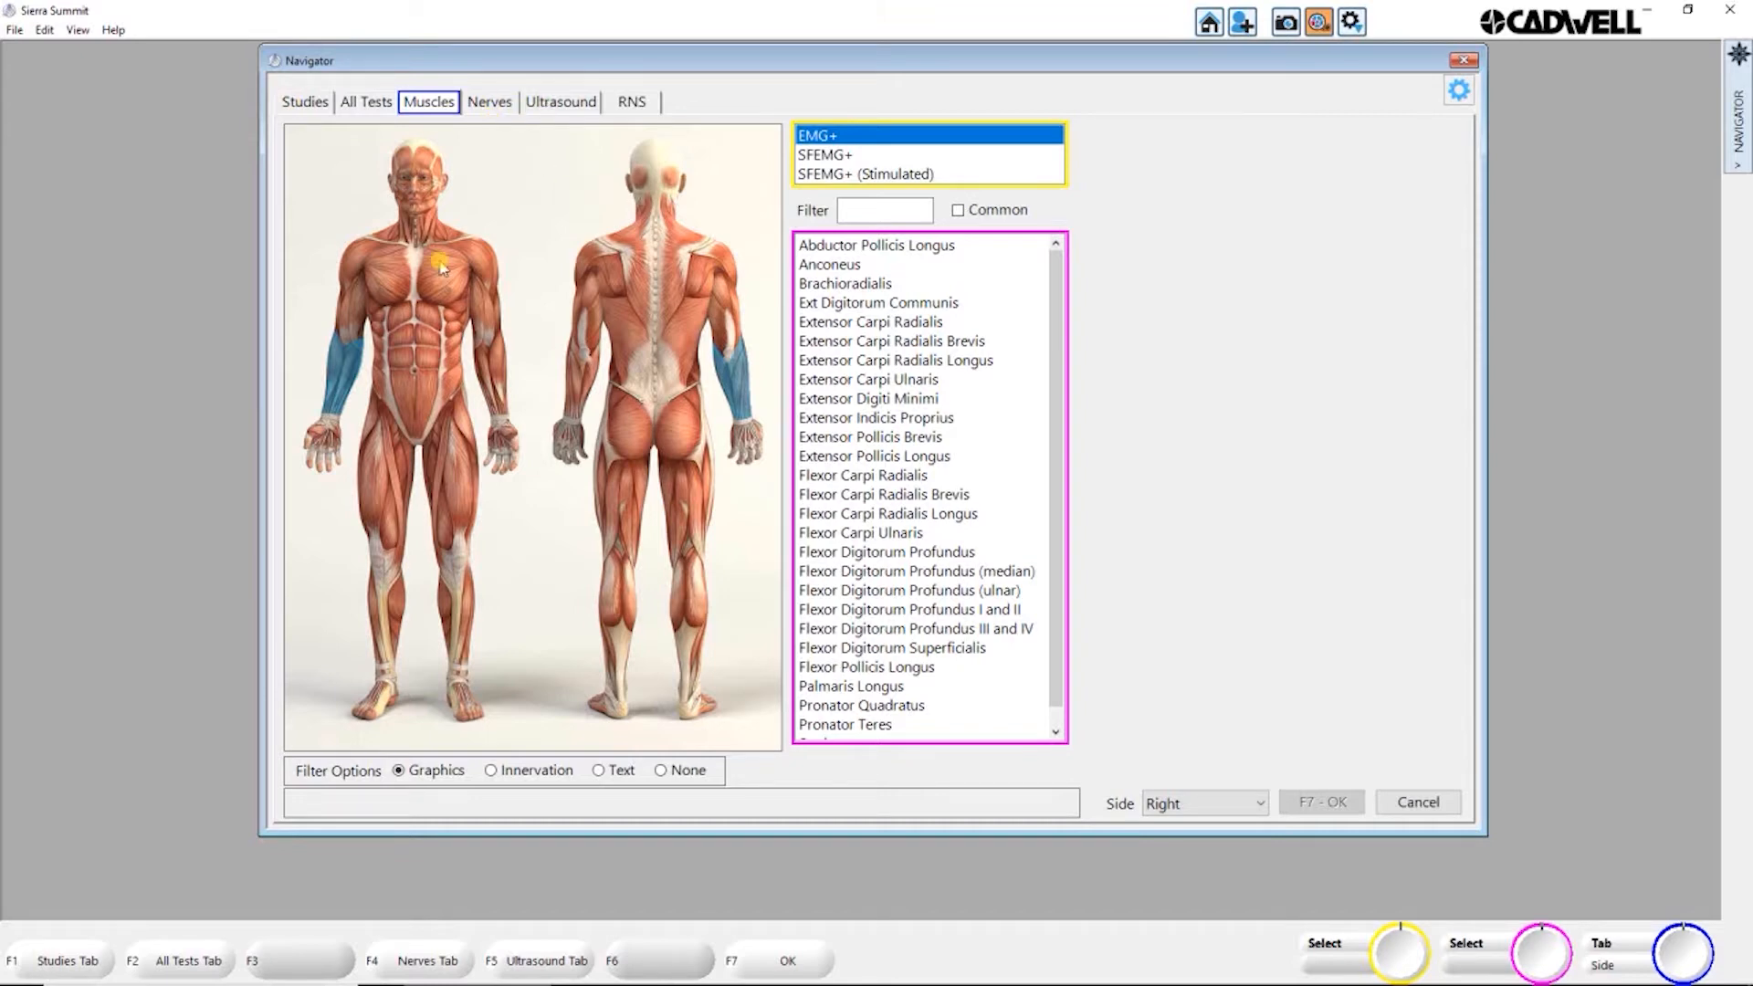
Step: Open the test protocol setup and compare the EMG+ muscle list with the anatomy database turned off and back on
click(1211, 31)
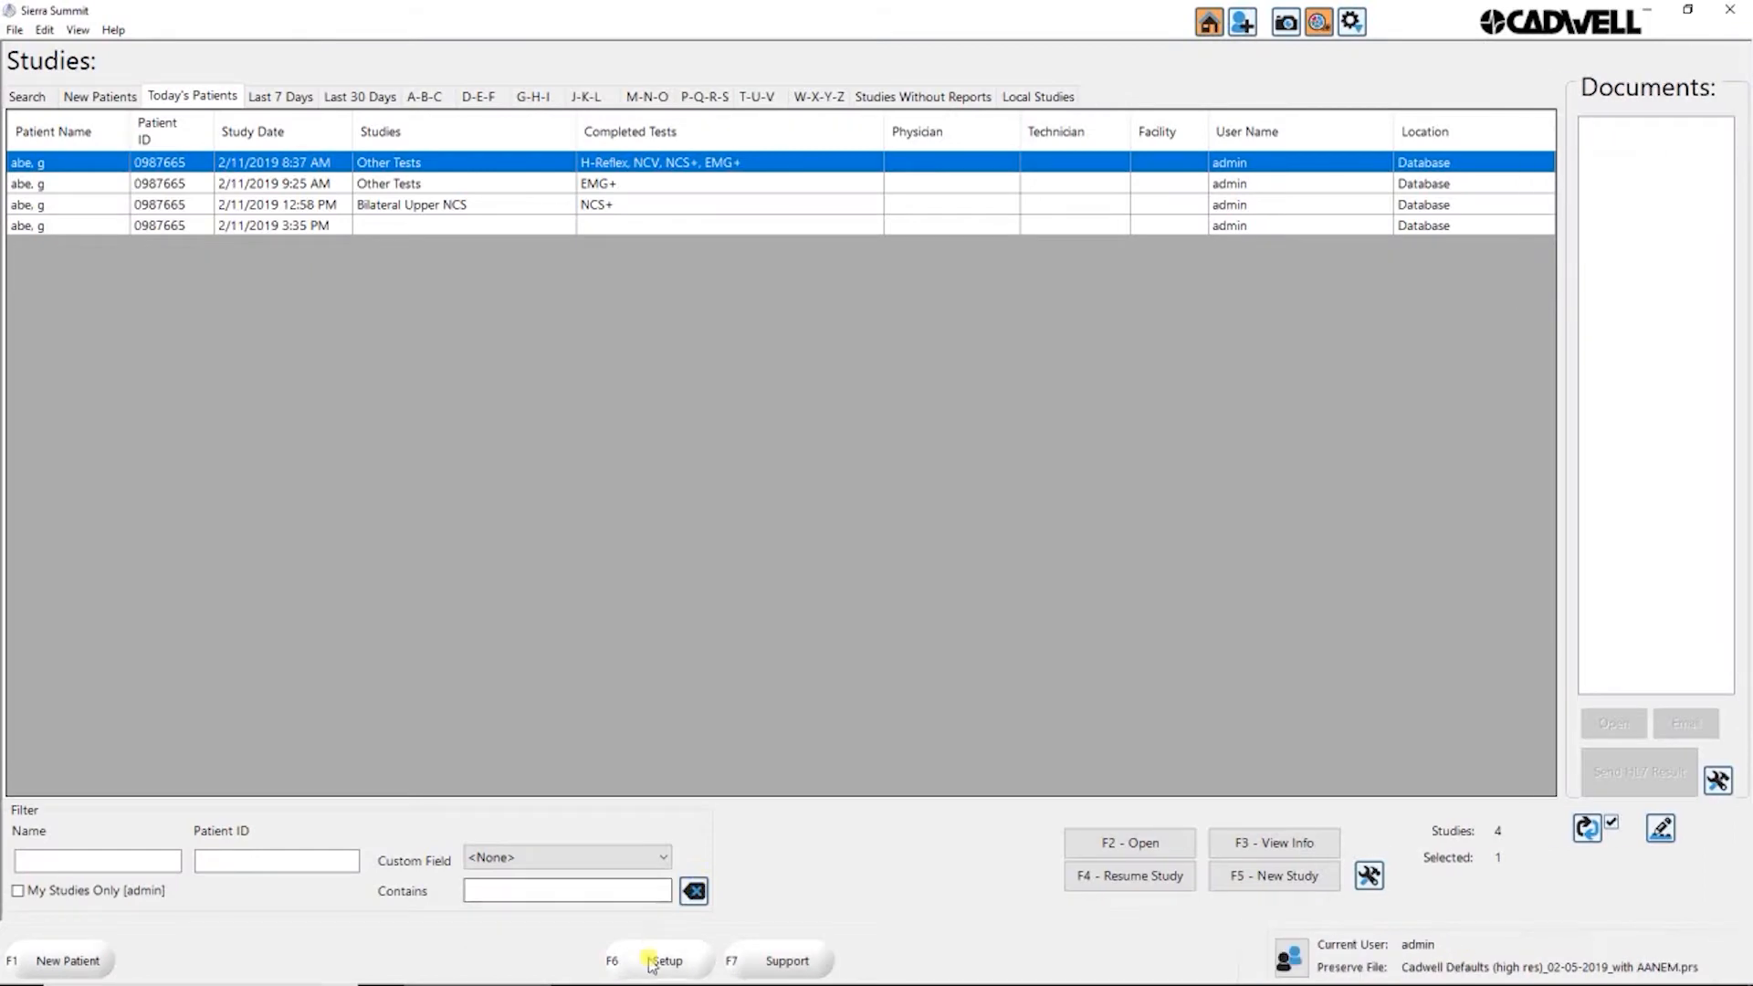
click(666, 960)
click(283, 160)
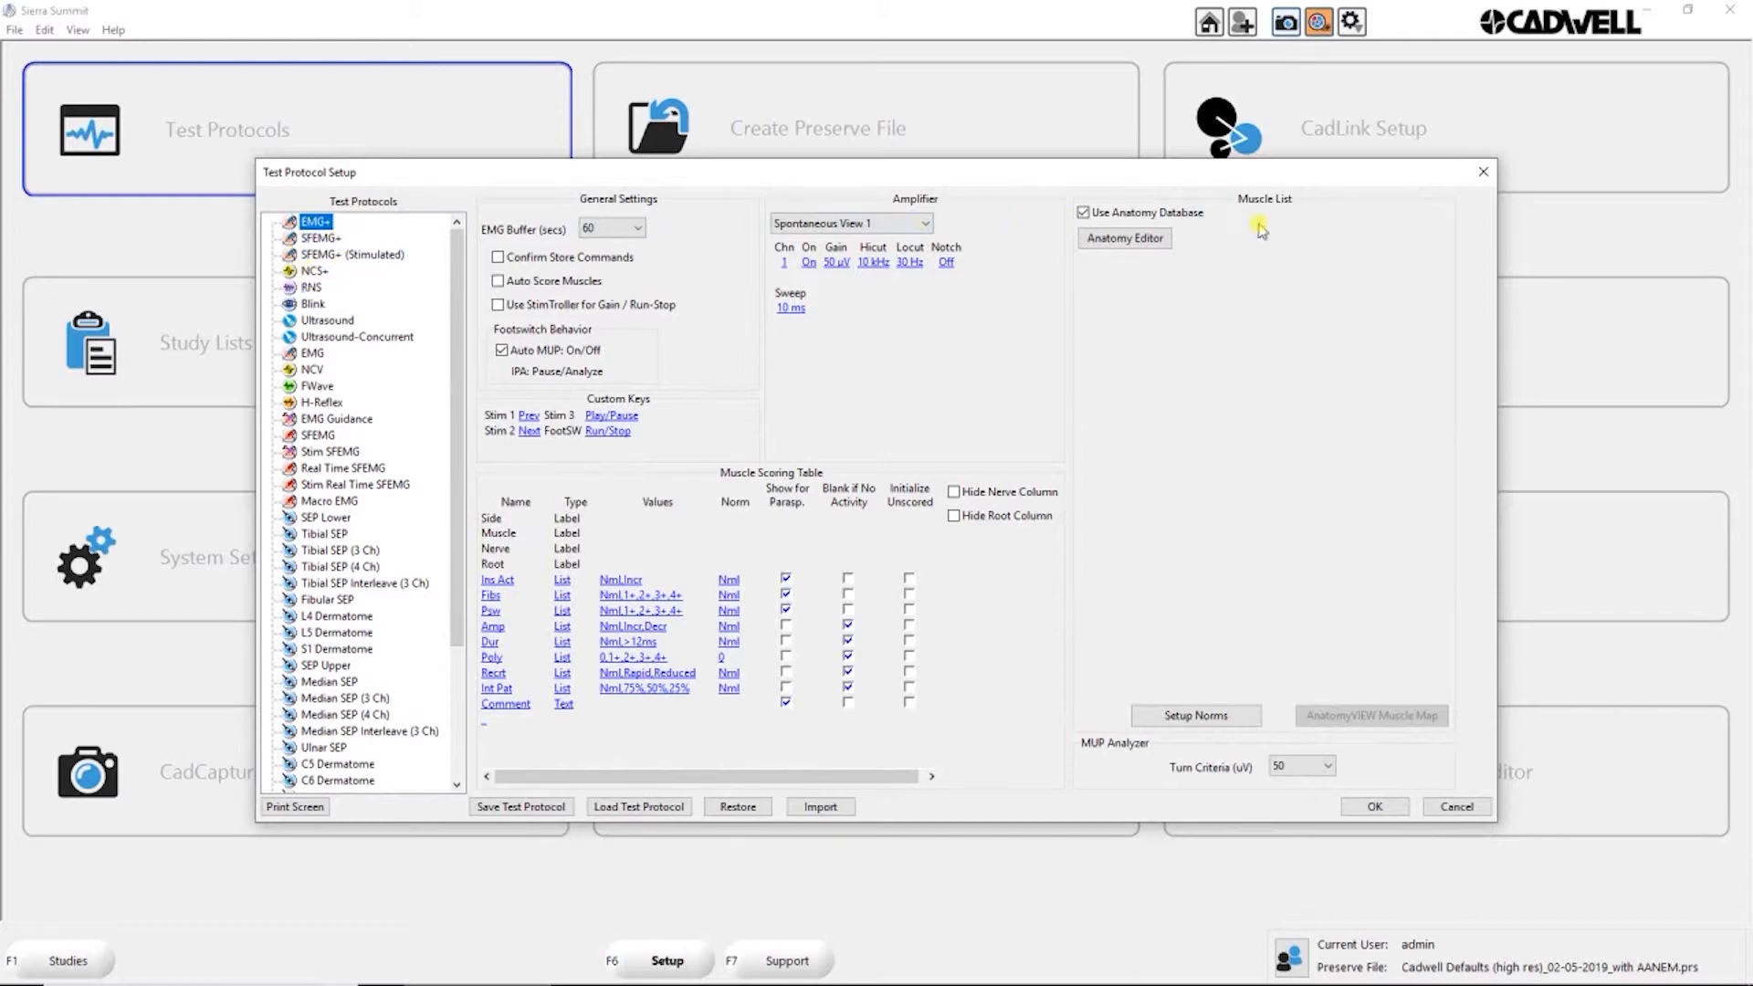
click(1083, 213)
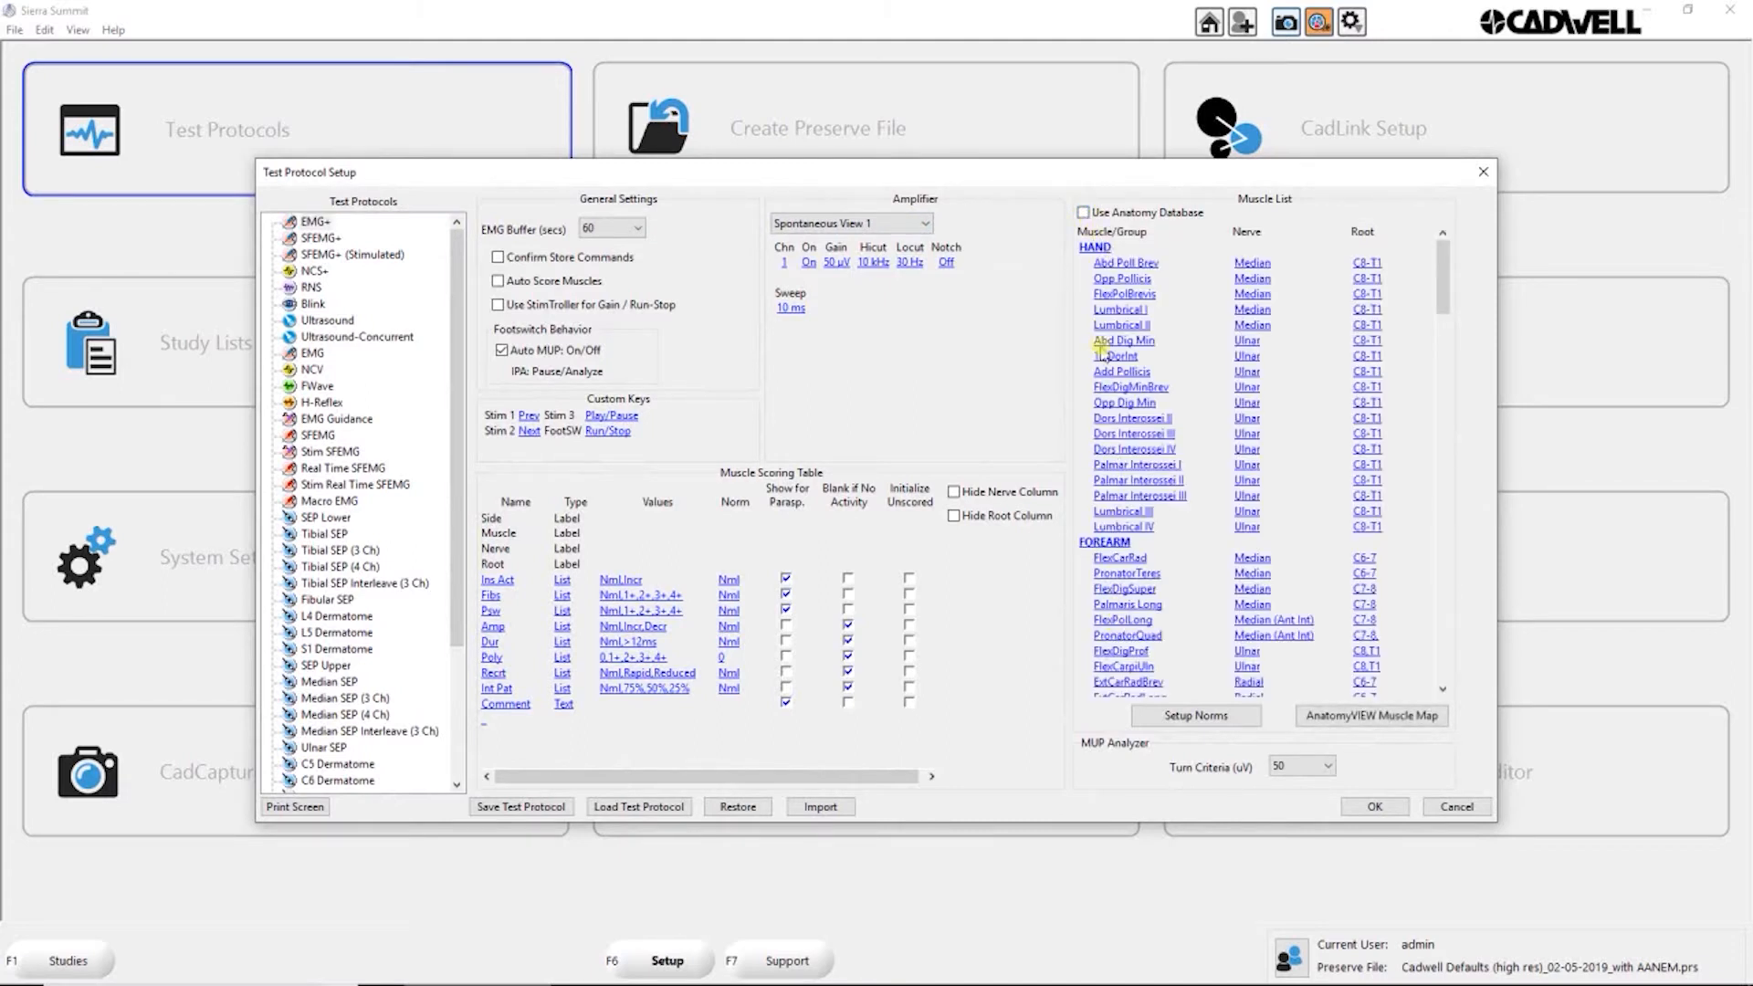
click(1084, 213)
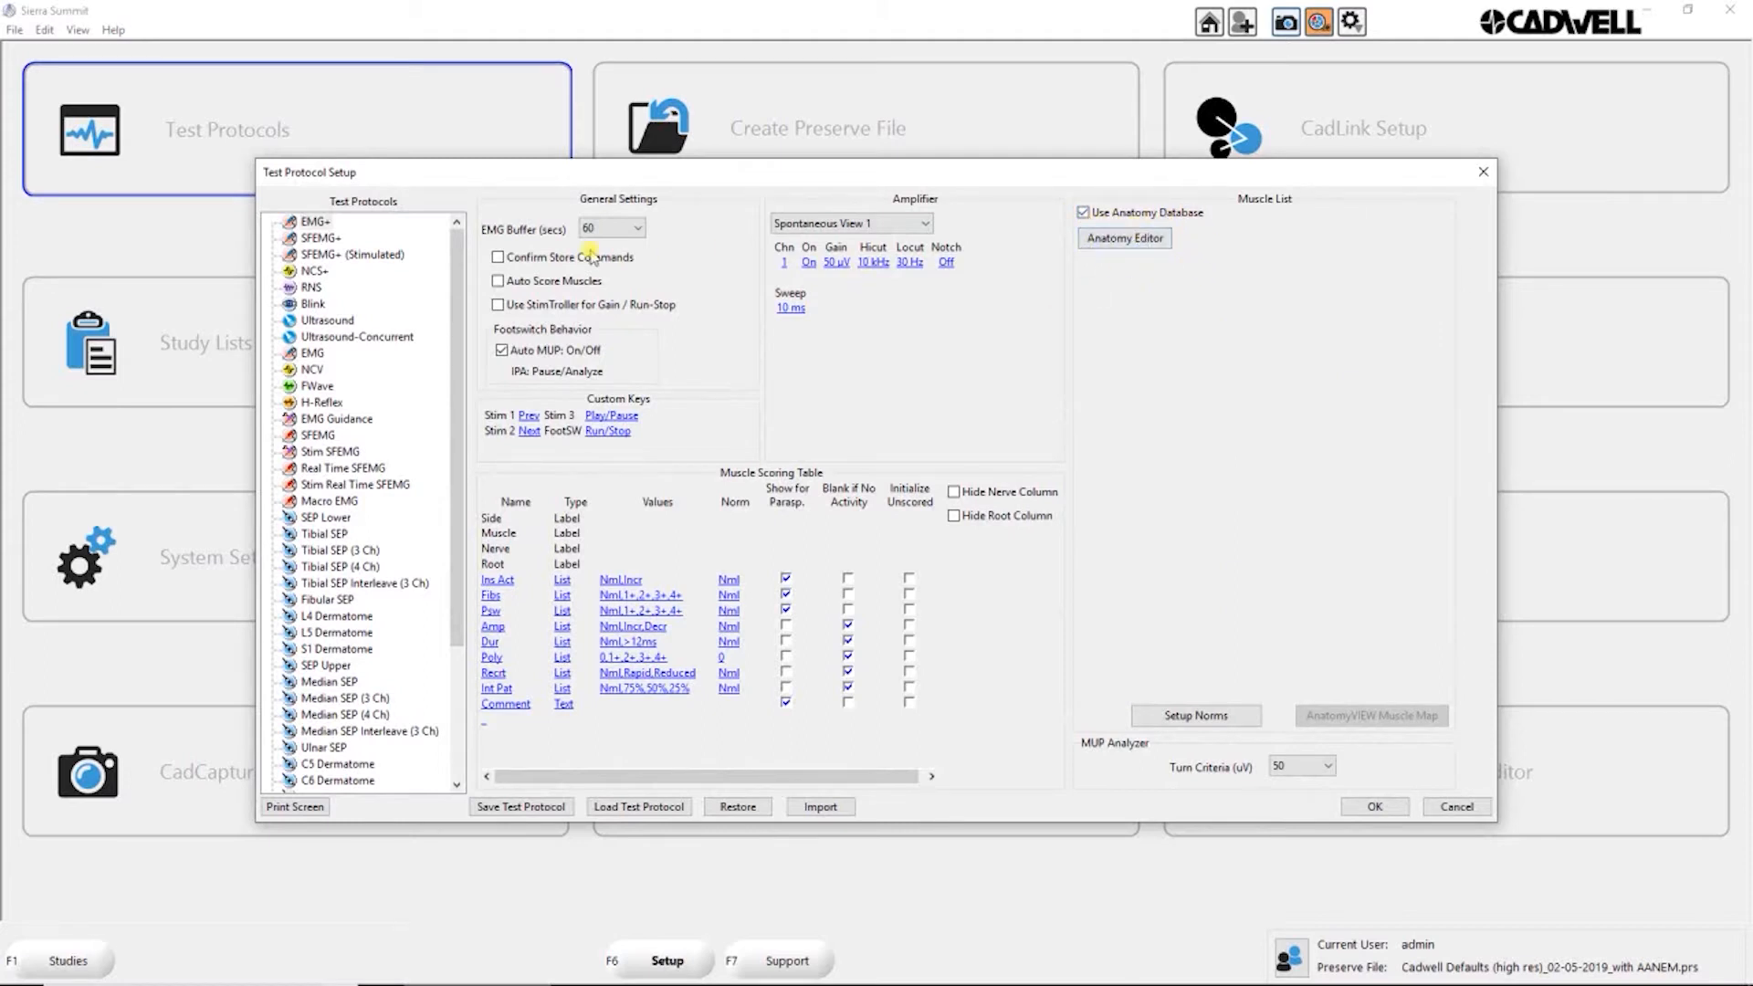
Step: Open the NCS+ protocol's Anatomy Editor and look through its muscles, access points, trunks, divisions and cords
click(315, 271)
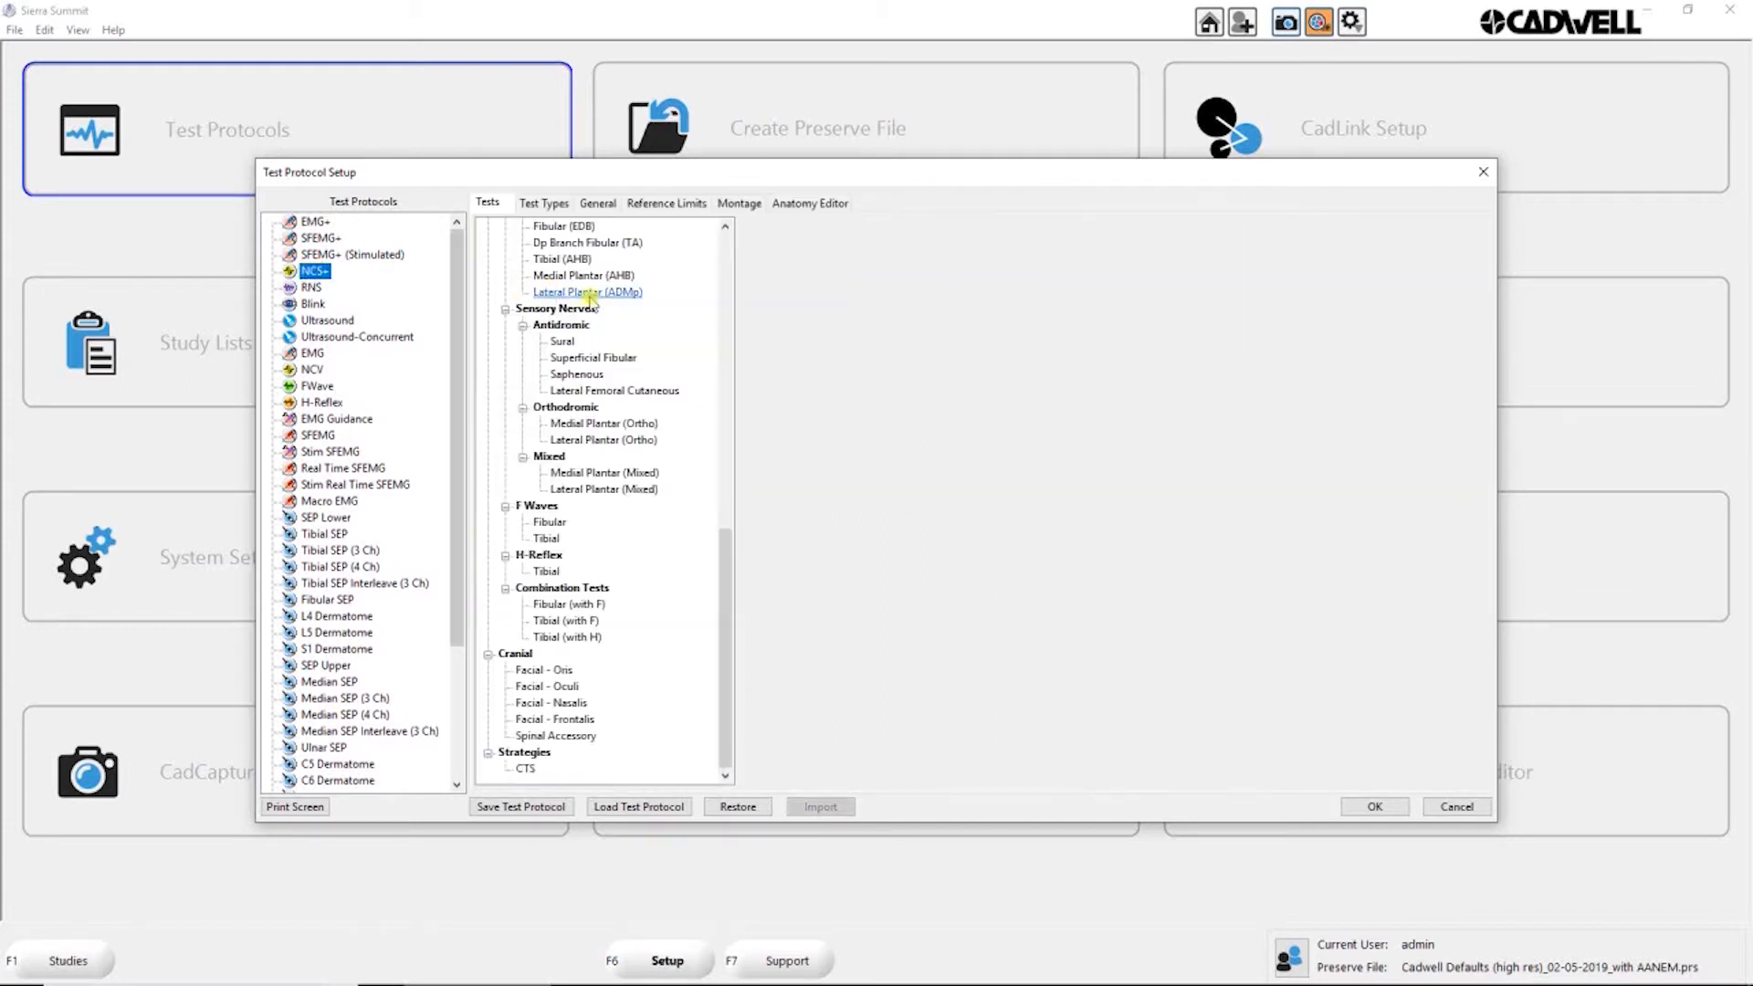
click(821, 205)
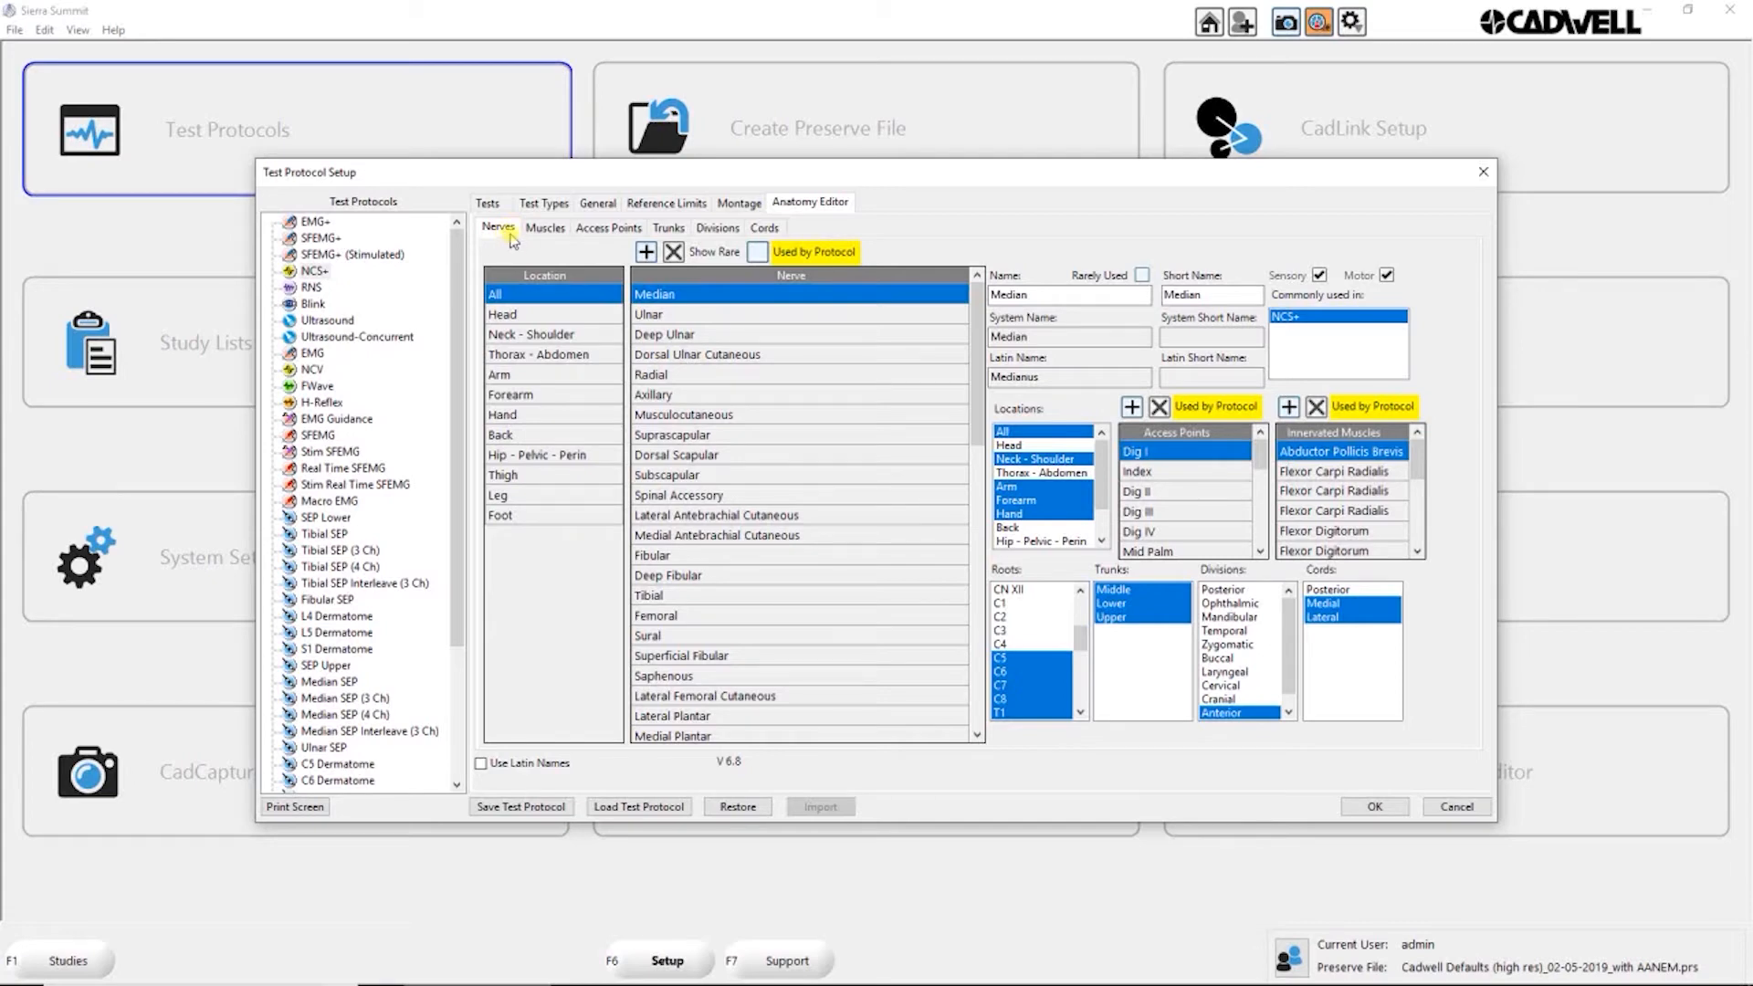
click(544, 230)
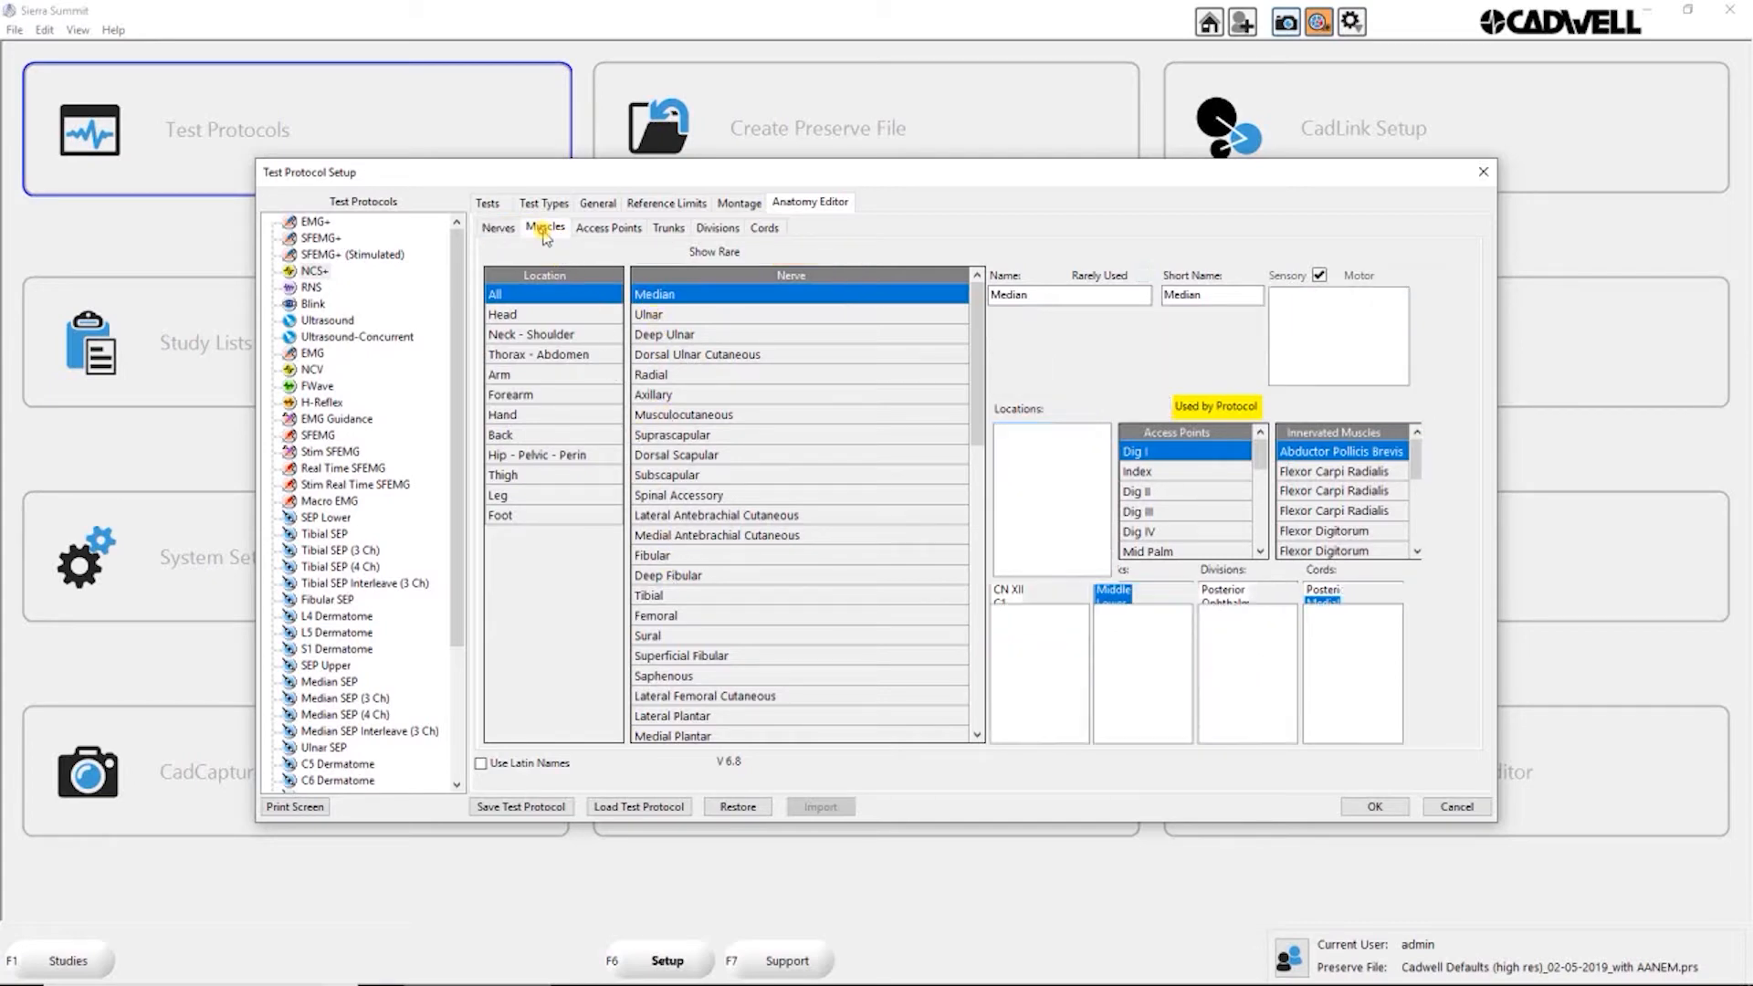
click(609, 229)
click(669, 228)
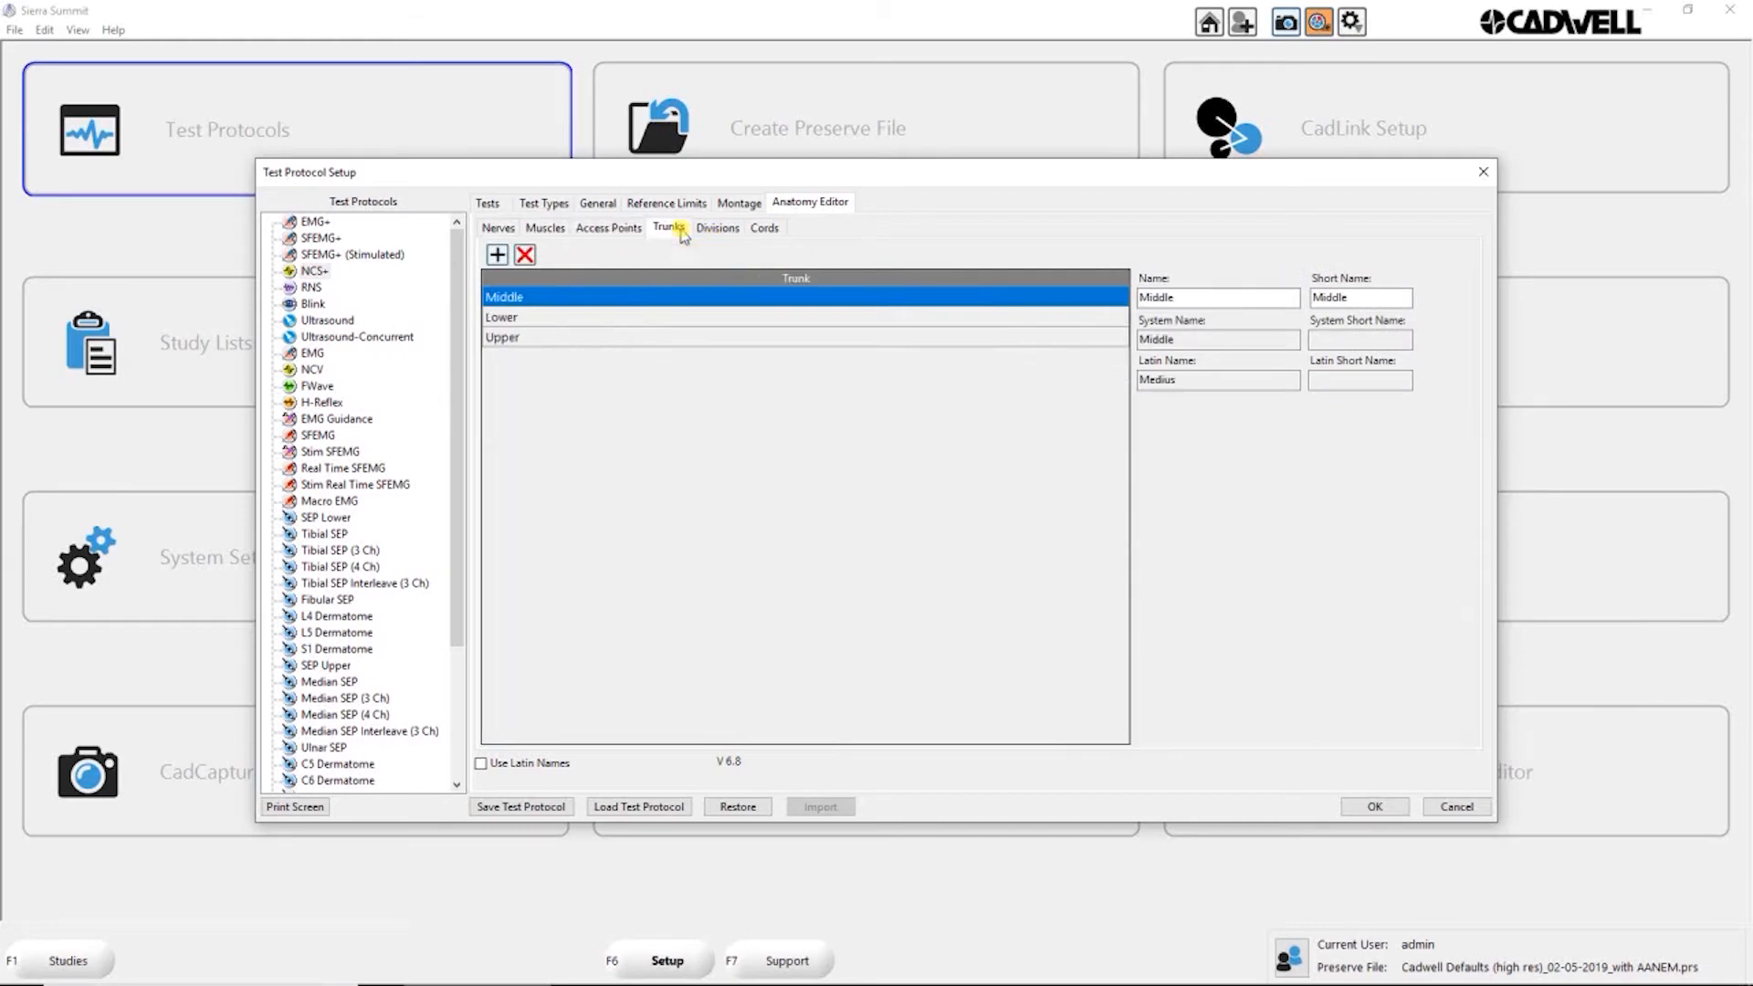
click(718, 228)
click(765, 229)
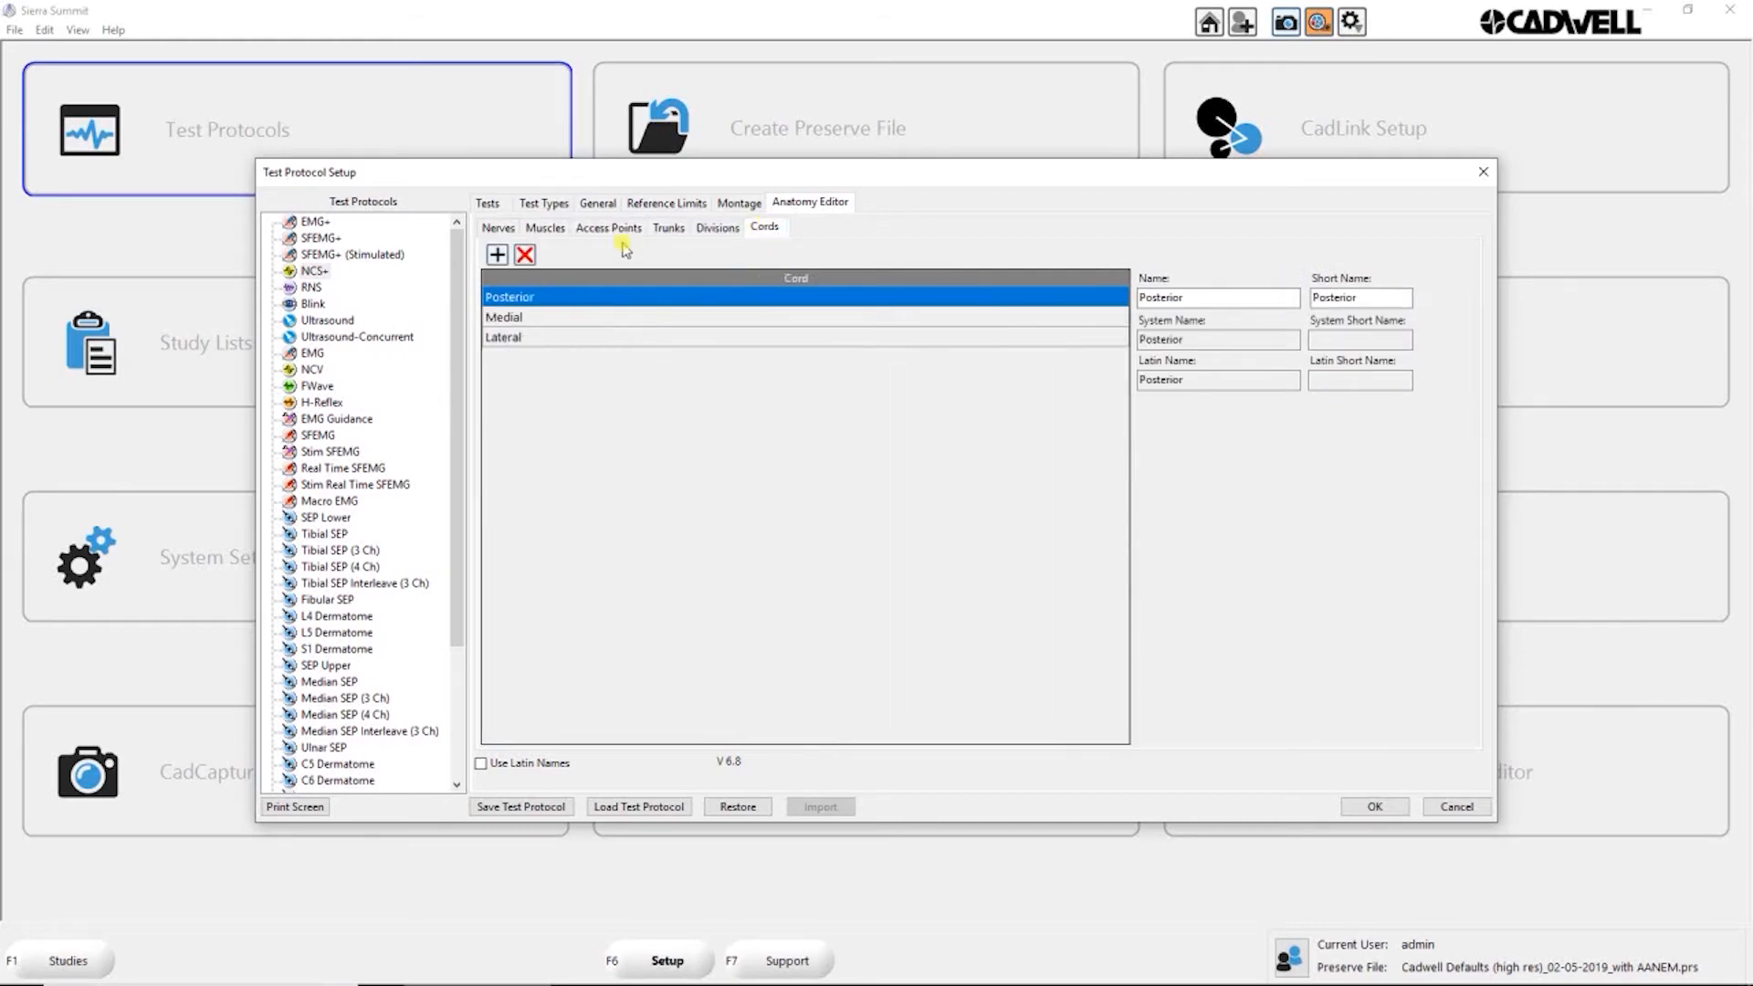
Step: Examine the nerve and muscle entries in the Anatomy Editor, including Anguli oris, and show the rare muscles
click(500, 227)
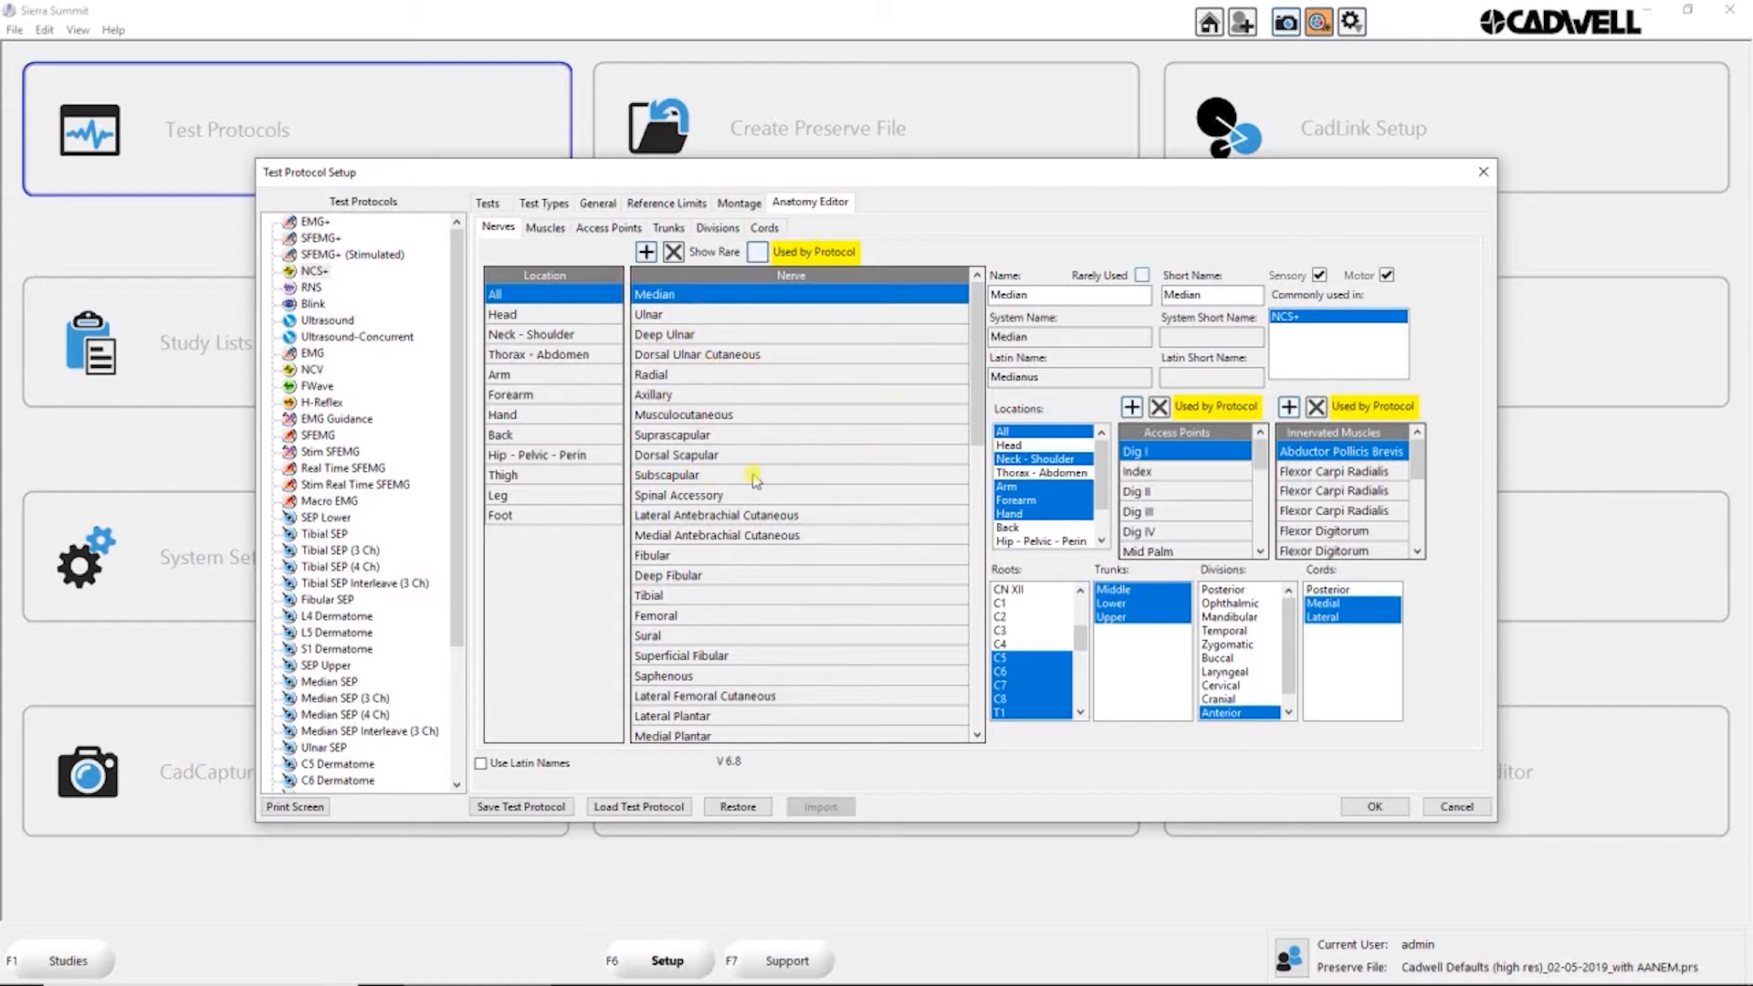
click(548, 230)
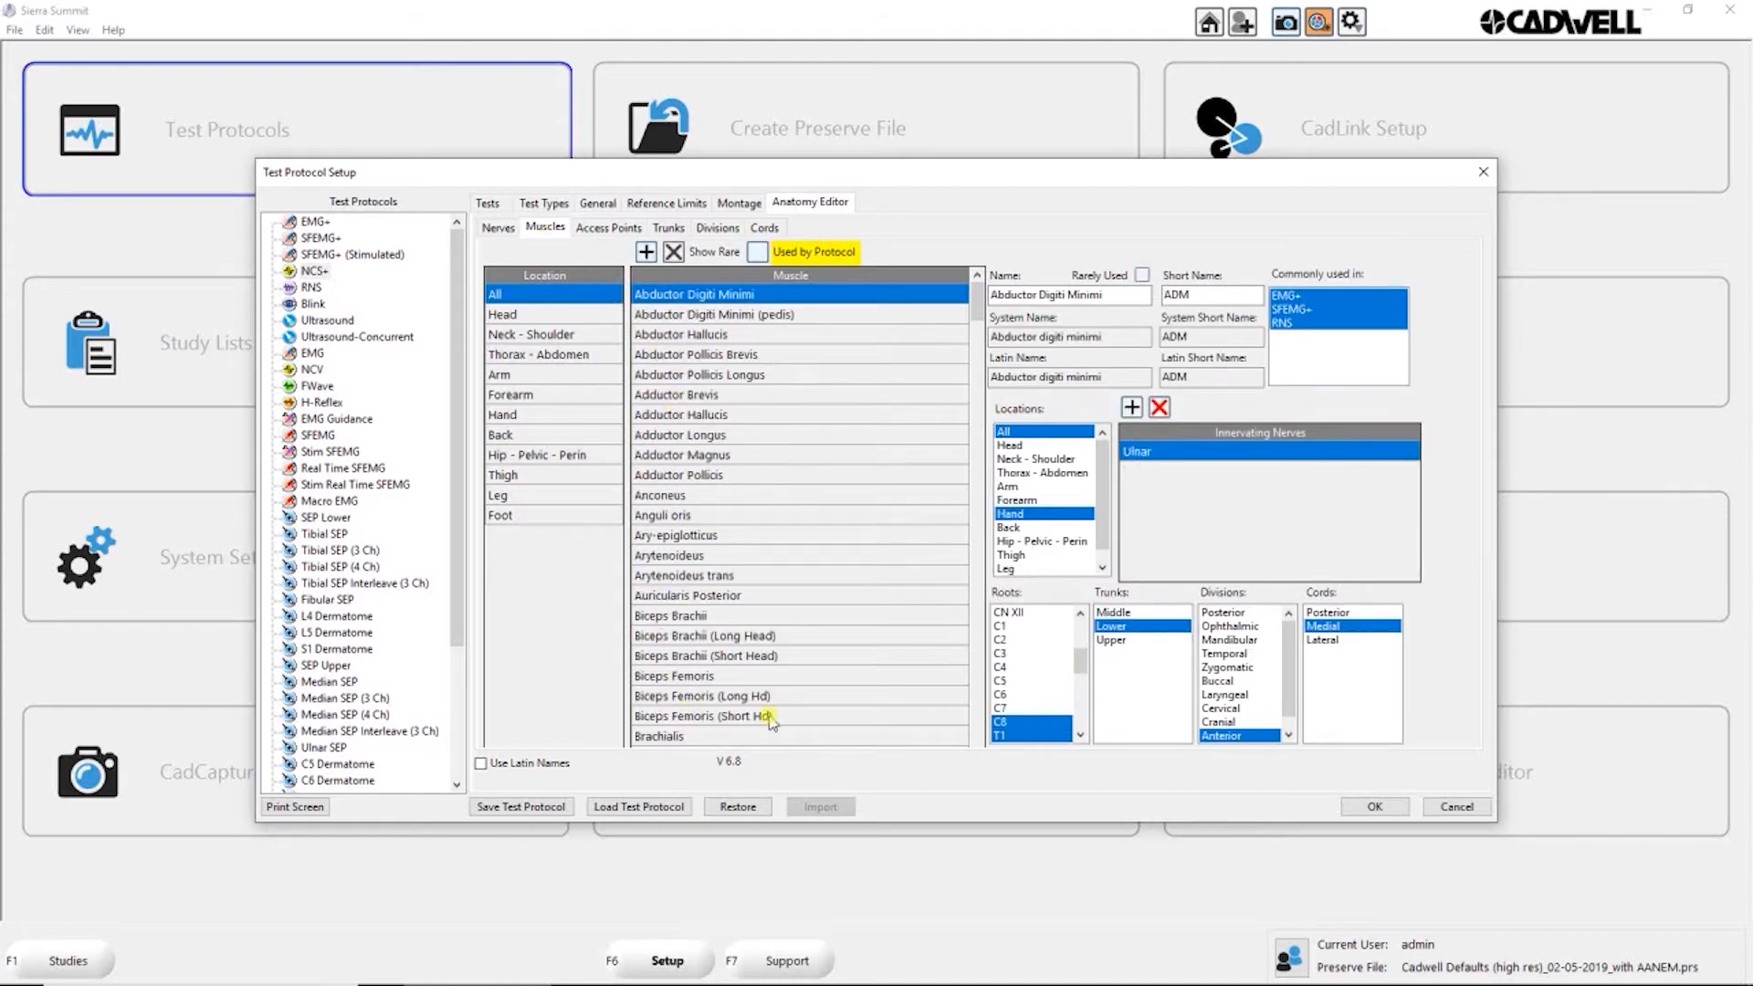
click(667, 517)
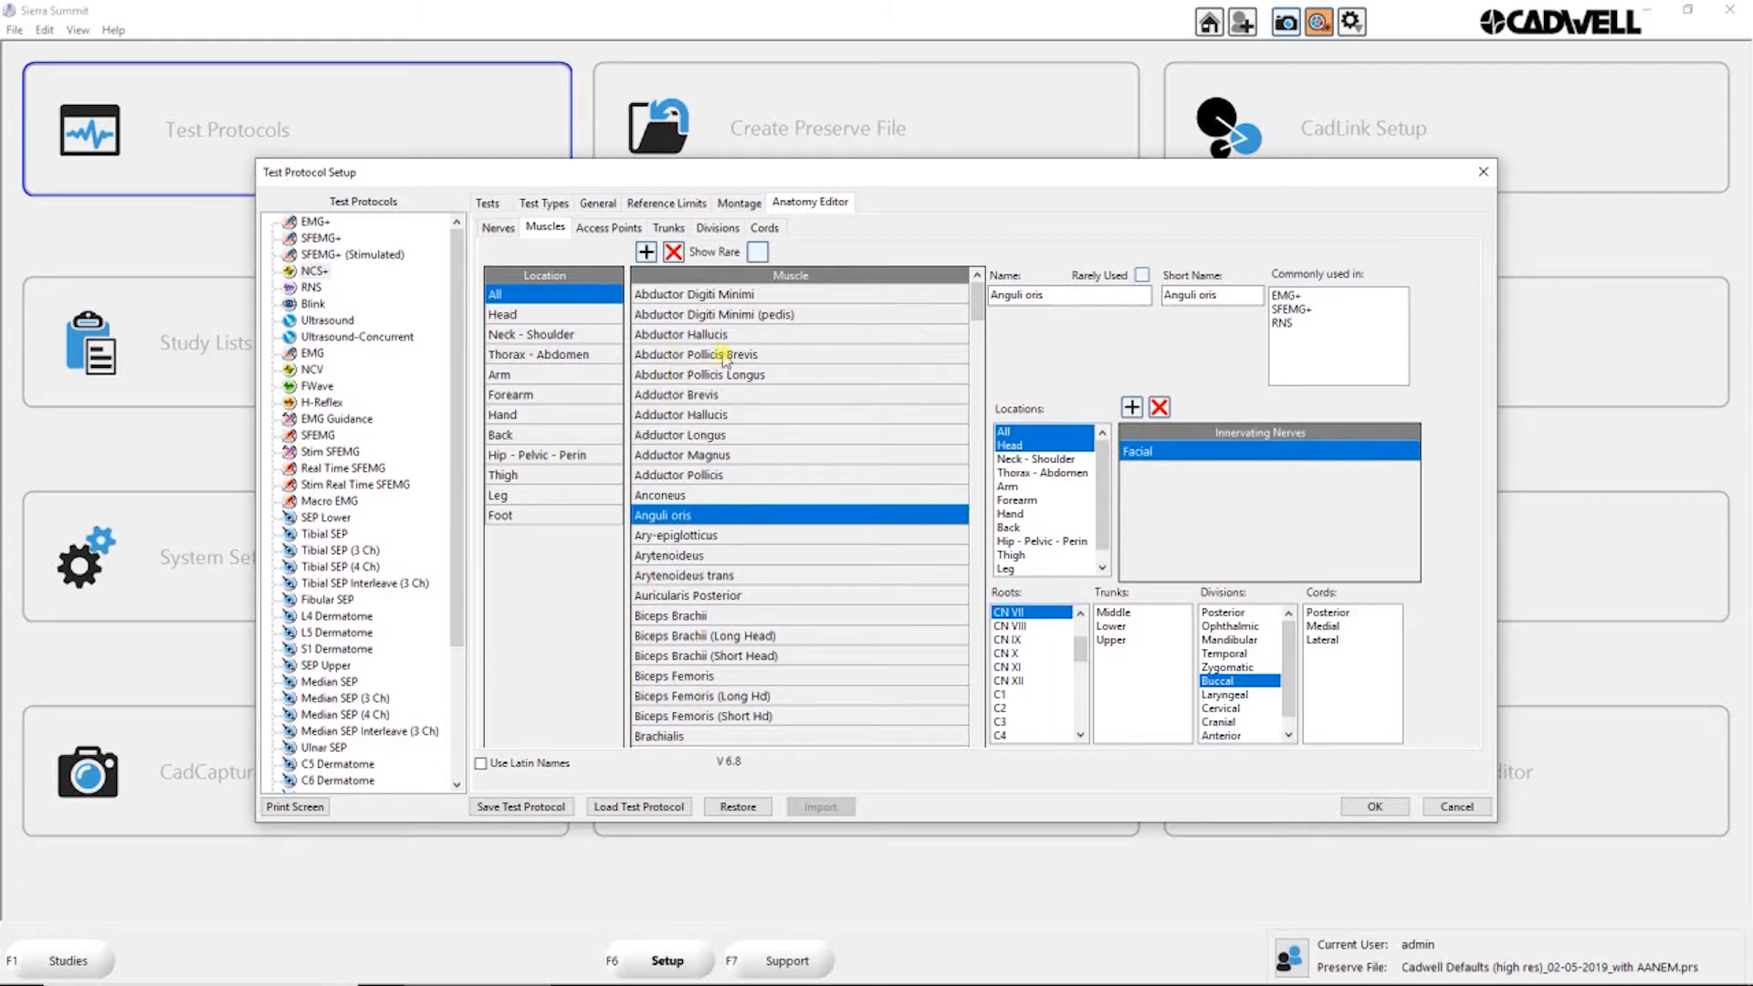
click(757, 253)
mouse_move(975, 299)
mouse_down()
mouse_move(973, 731)
mouse_move(975, 297)
mouse_up()
Step: View the nerves associated with the Calf access point in the Anatomy Editor
click(499, 230)
click(607, 228)
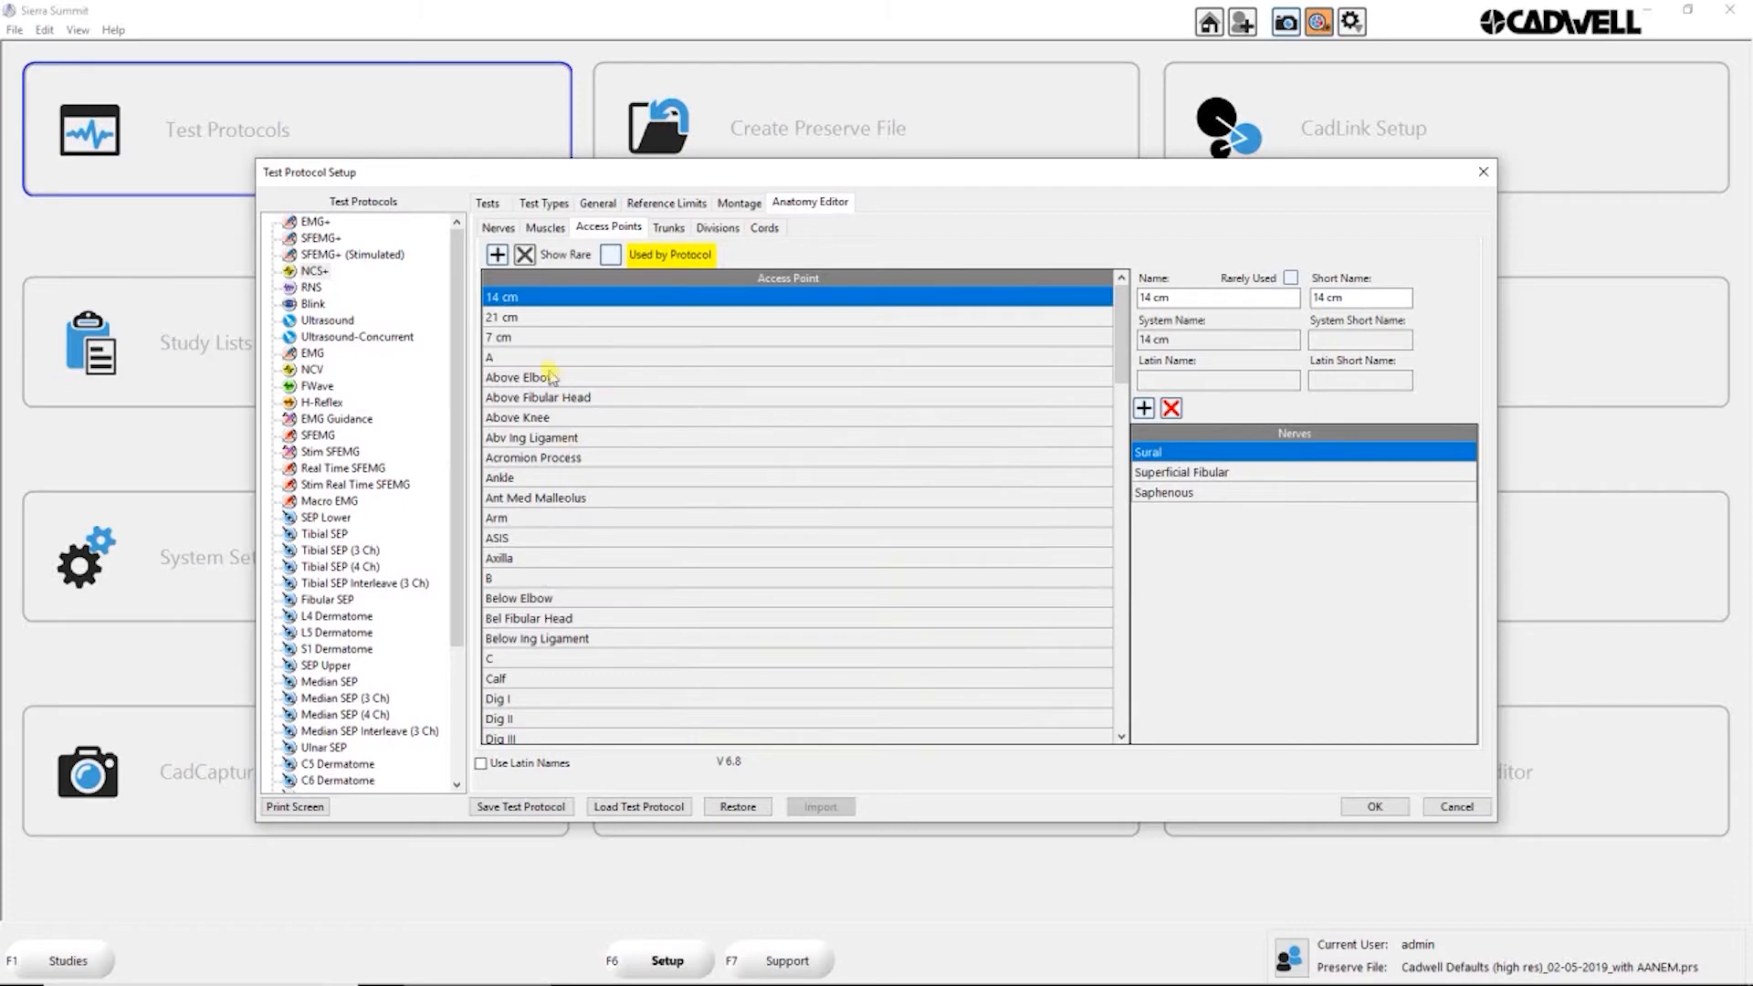
drag(1128, 343, 1121, 406)
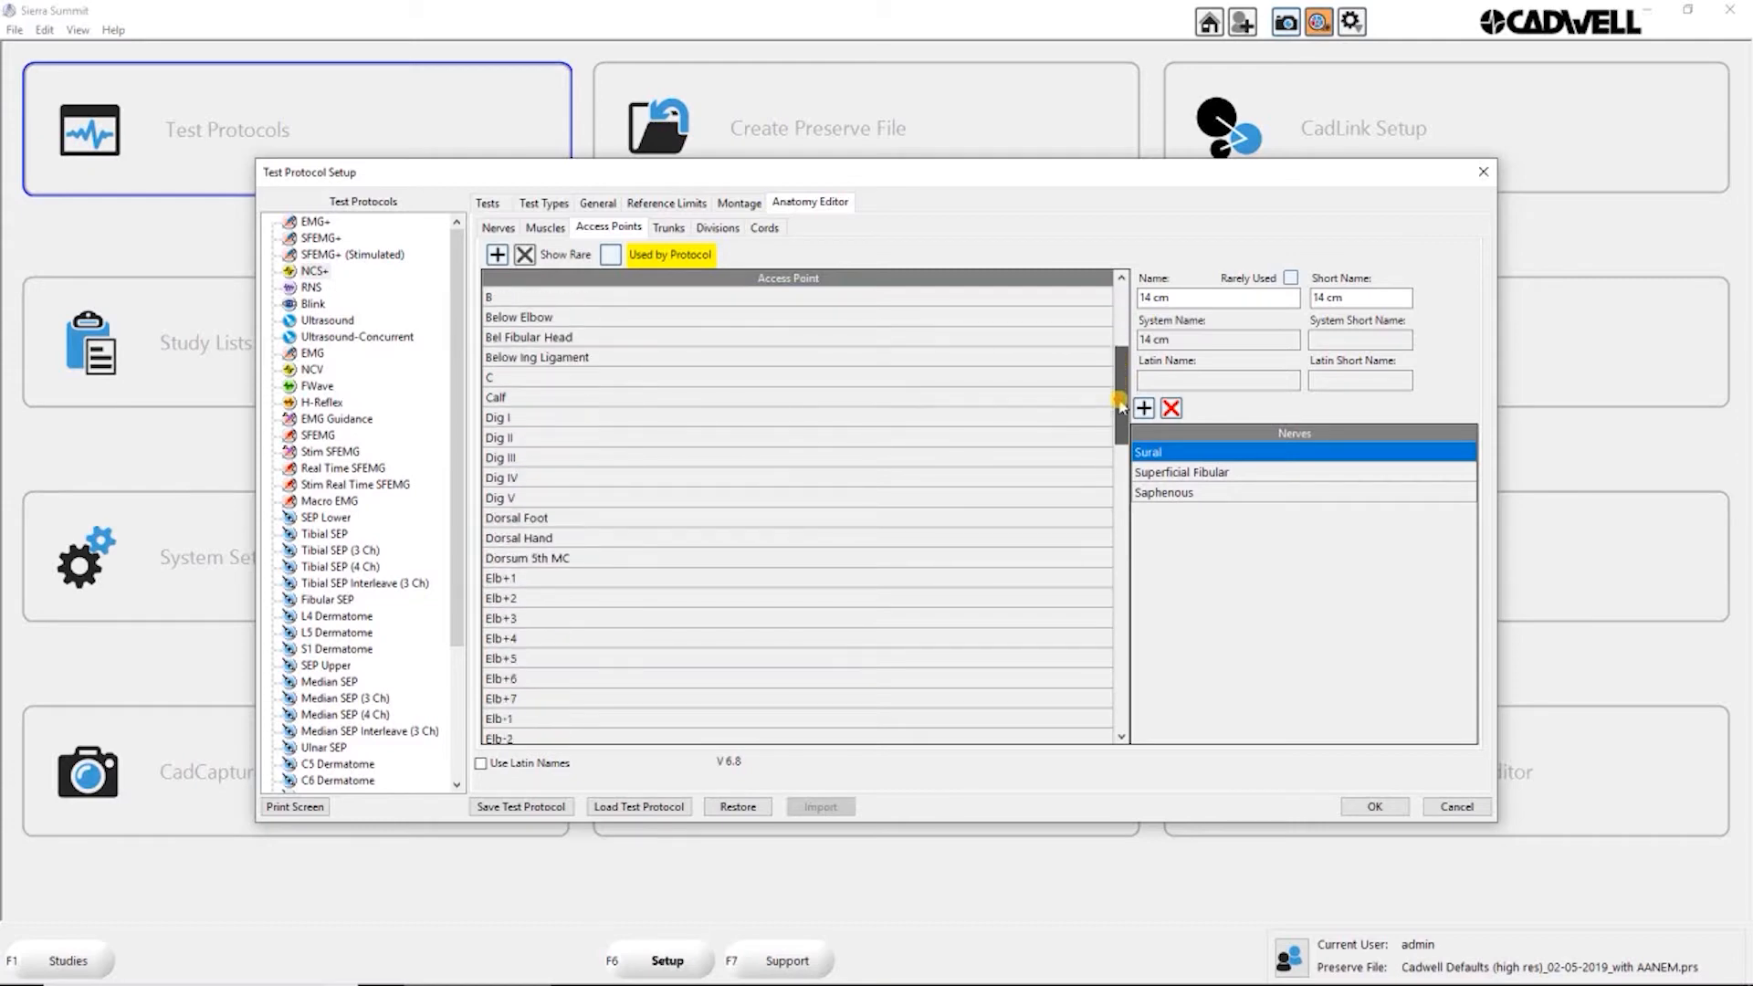
click(545, 399)
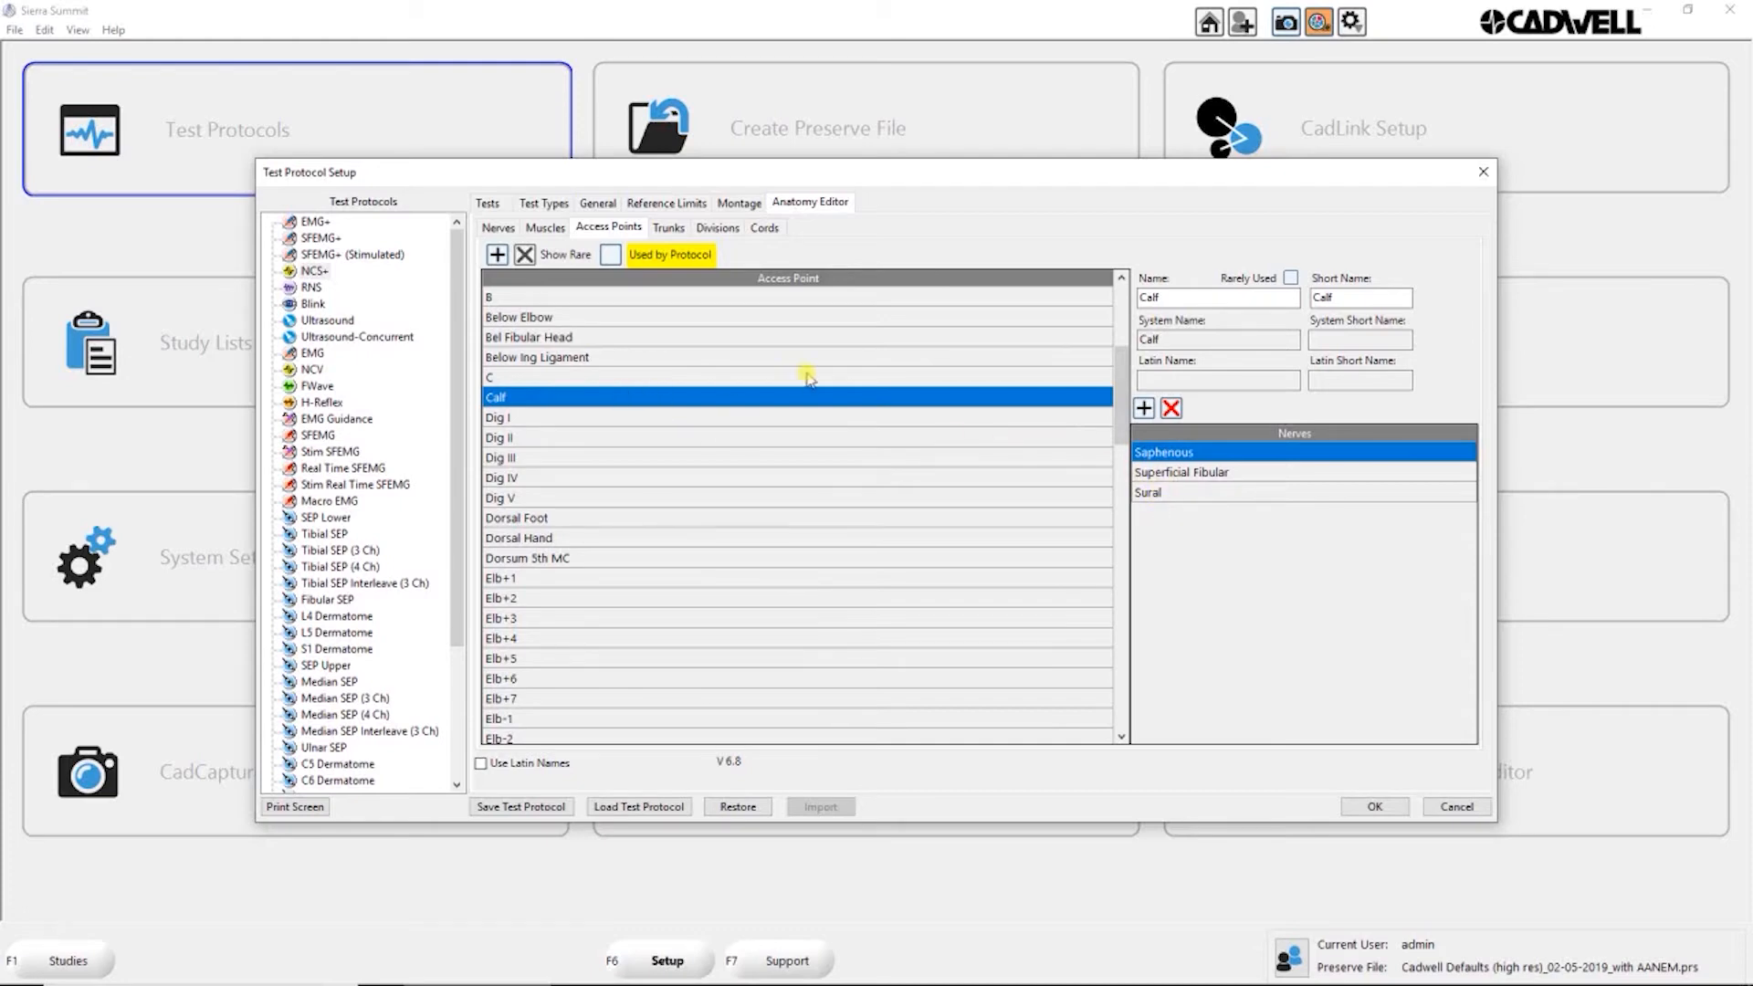
Step: Look through the access points available to add to the Median nerve, and cancel without adding a relation
click(498, 228)
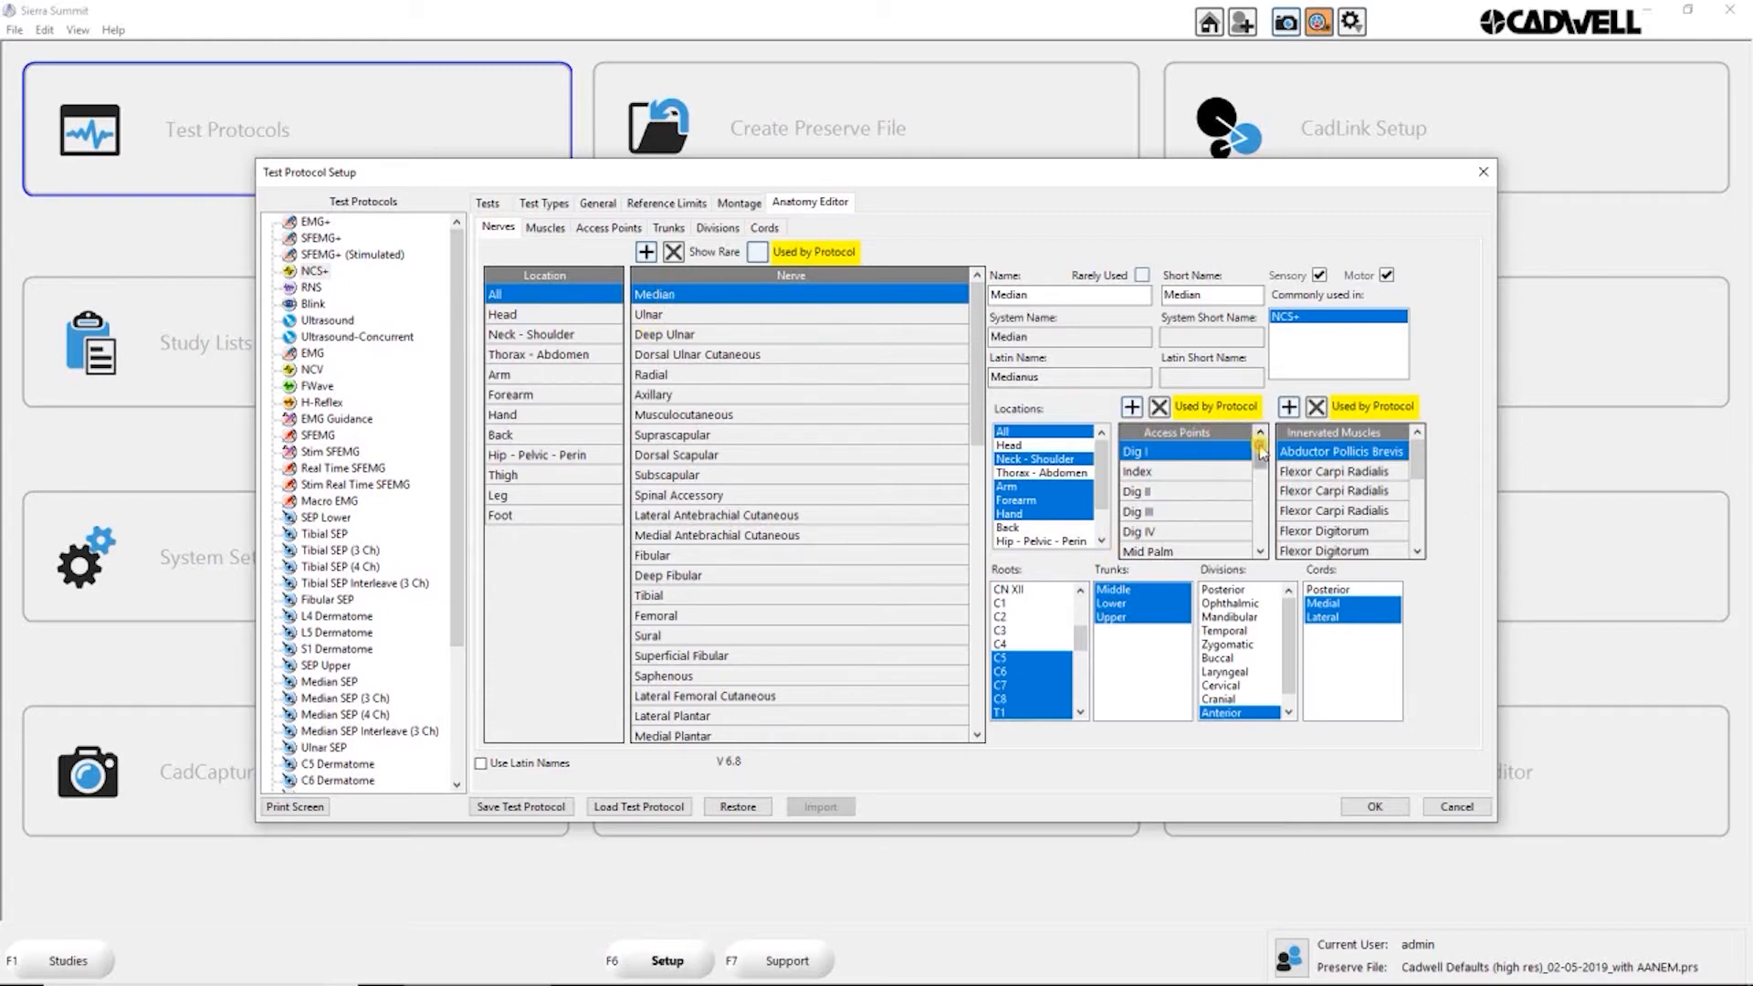
mouse_move(1261, 451)
mouse_down()
mouse_move(1255, 538)
mouse_move(1257, 444)
mouse_up()
click(1132, 408)
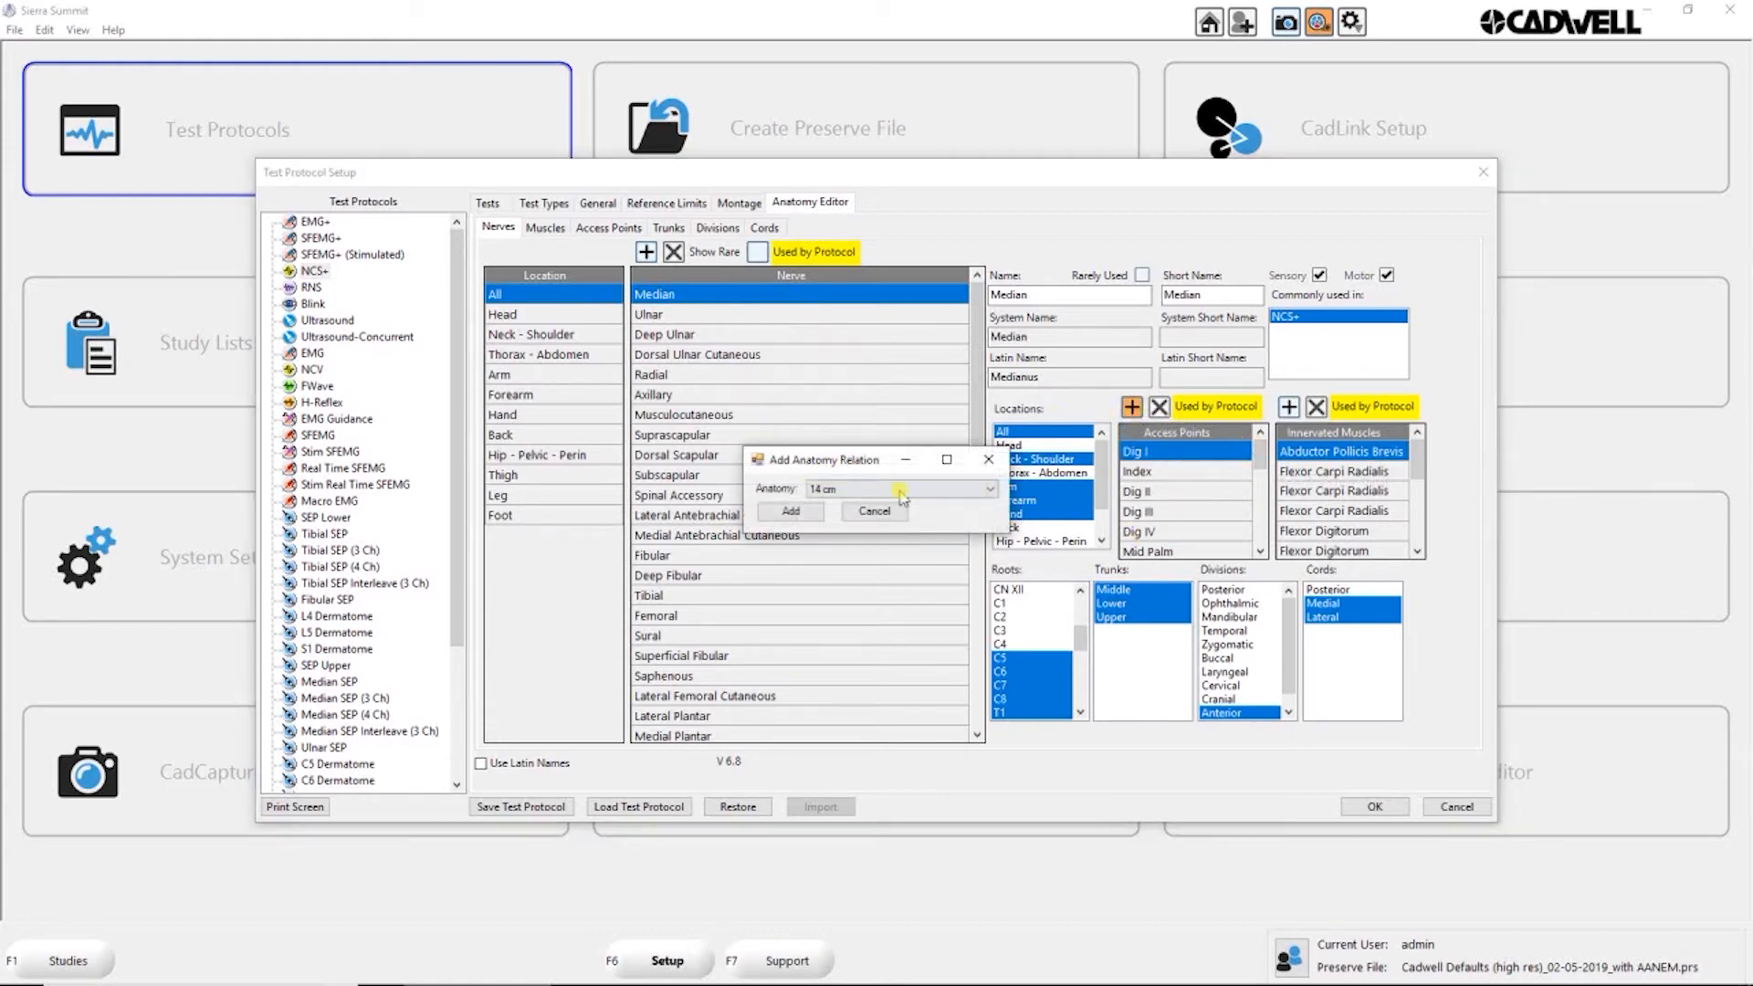
click(992, 491)
drag(990, 538, 990, 639)
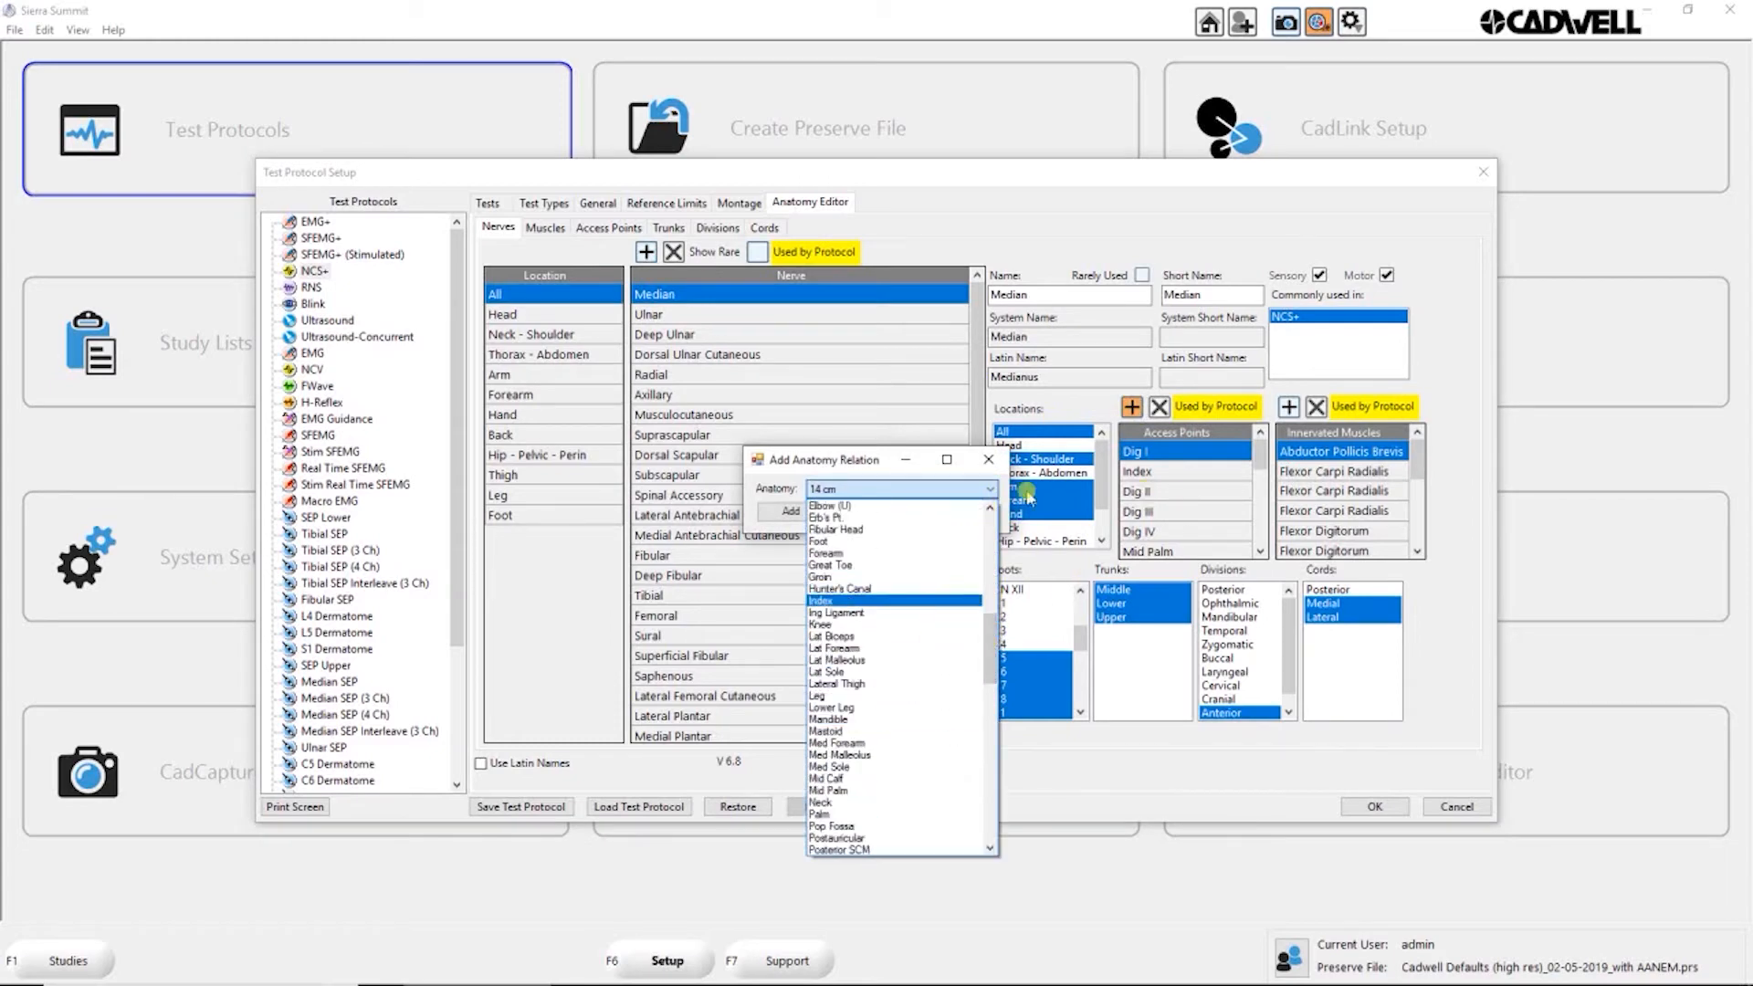
click(856, 464)
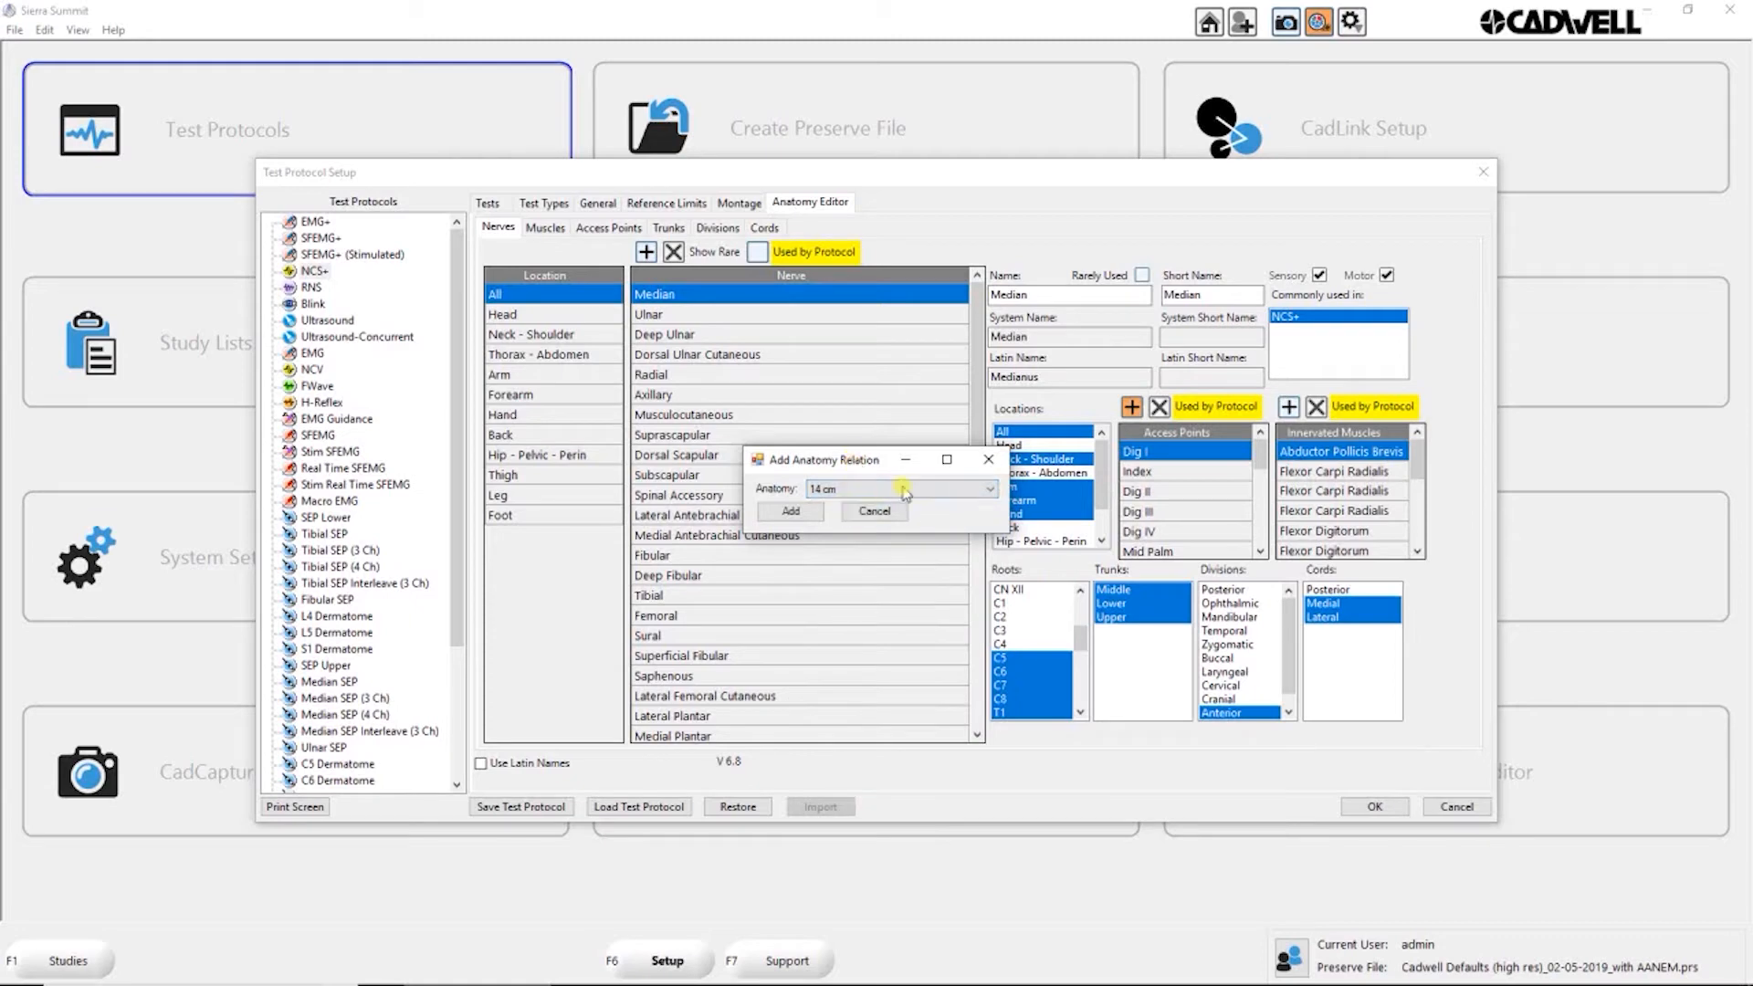
click(989, 491)
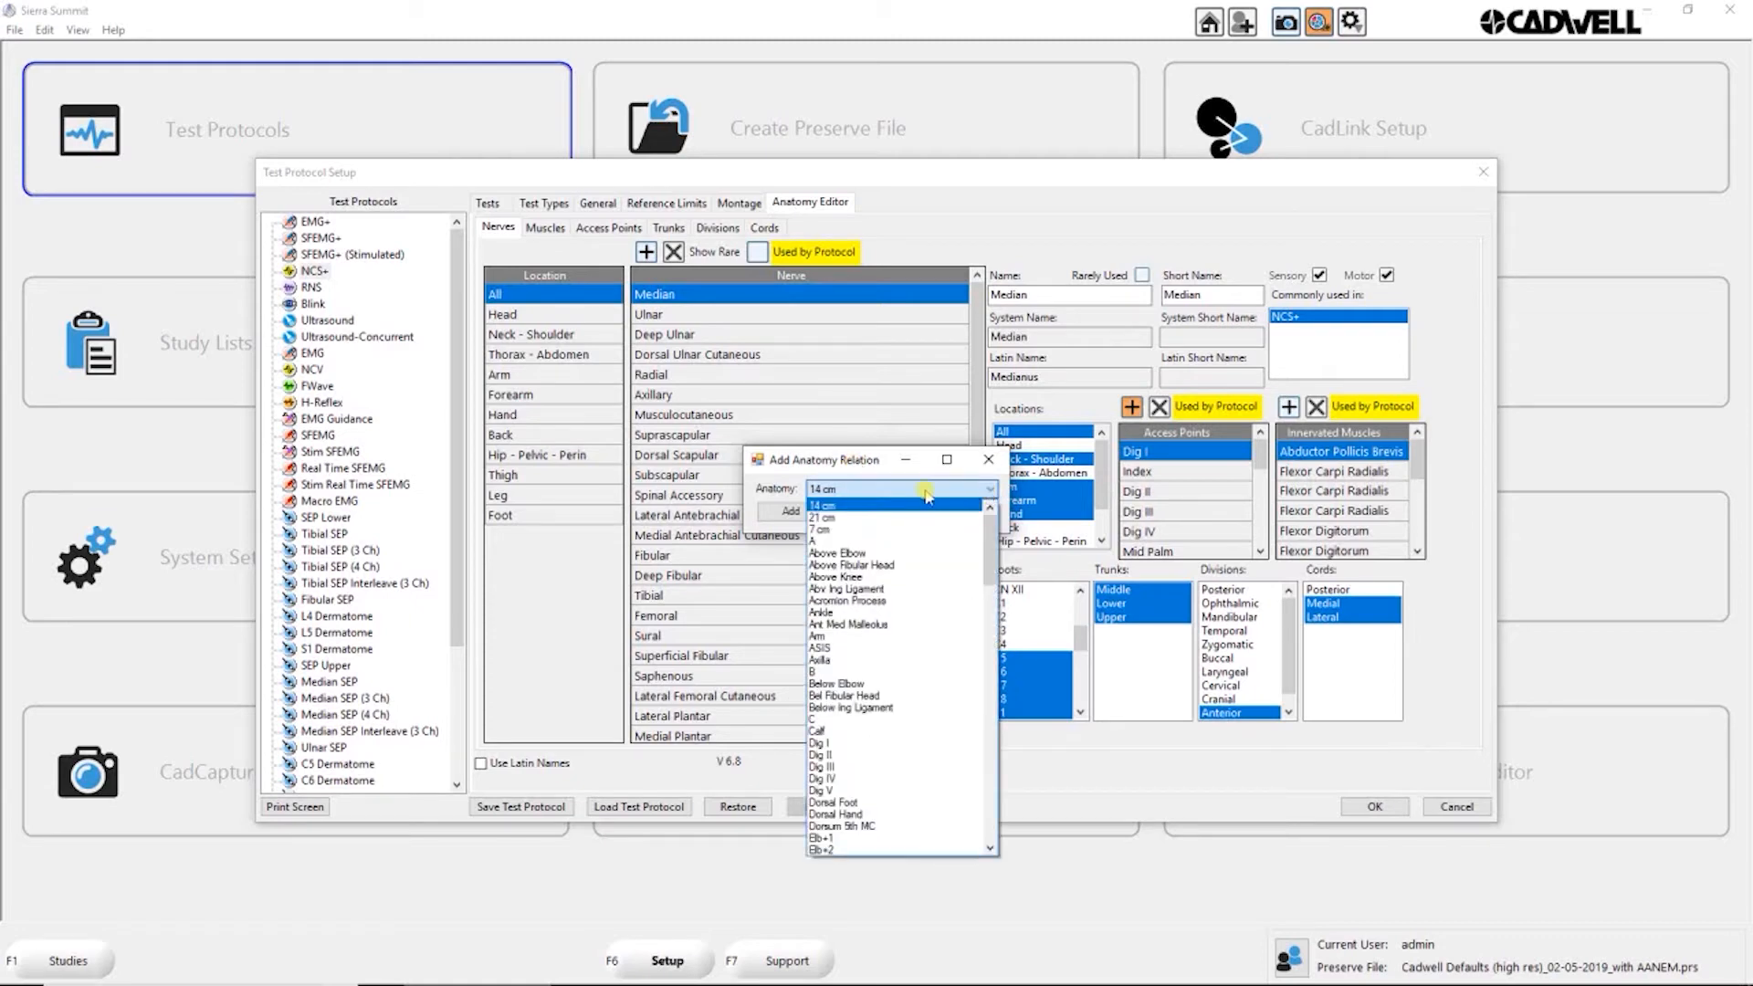
click(853, 463)
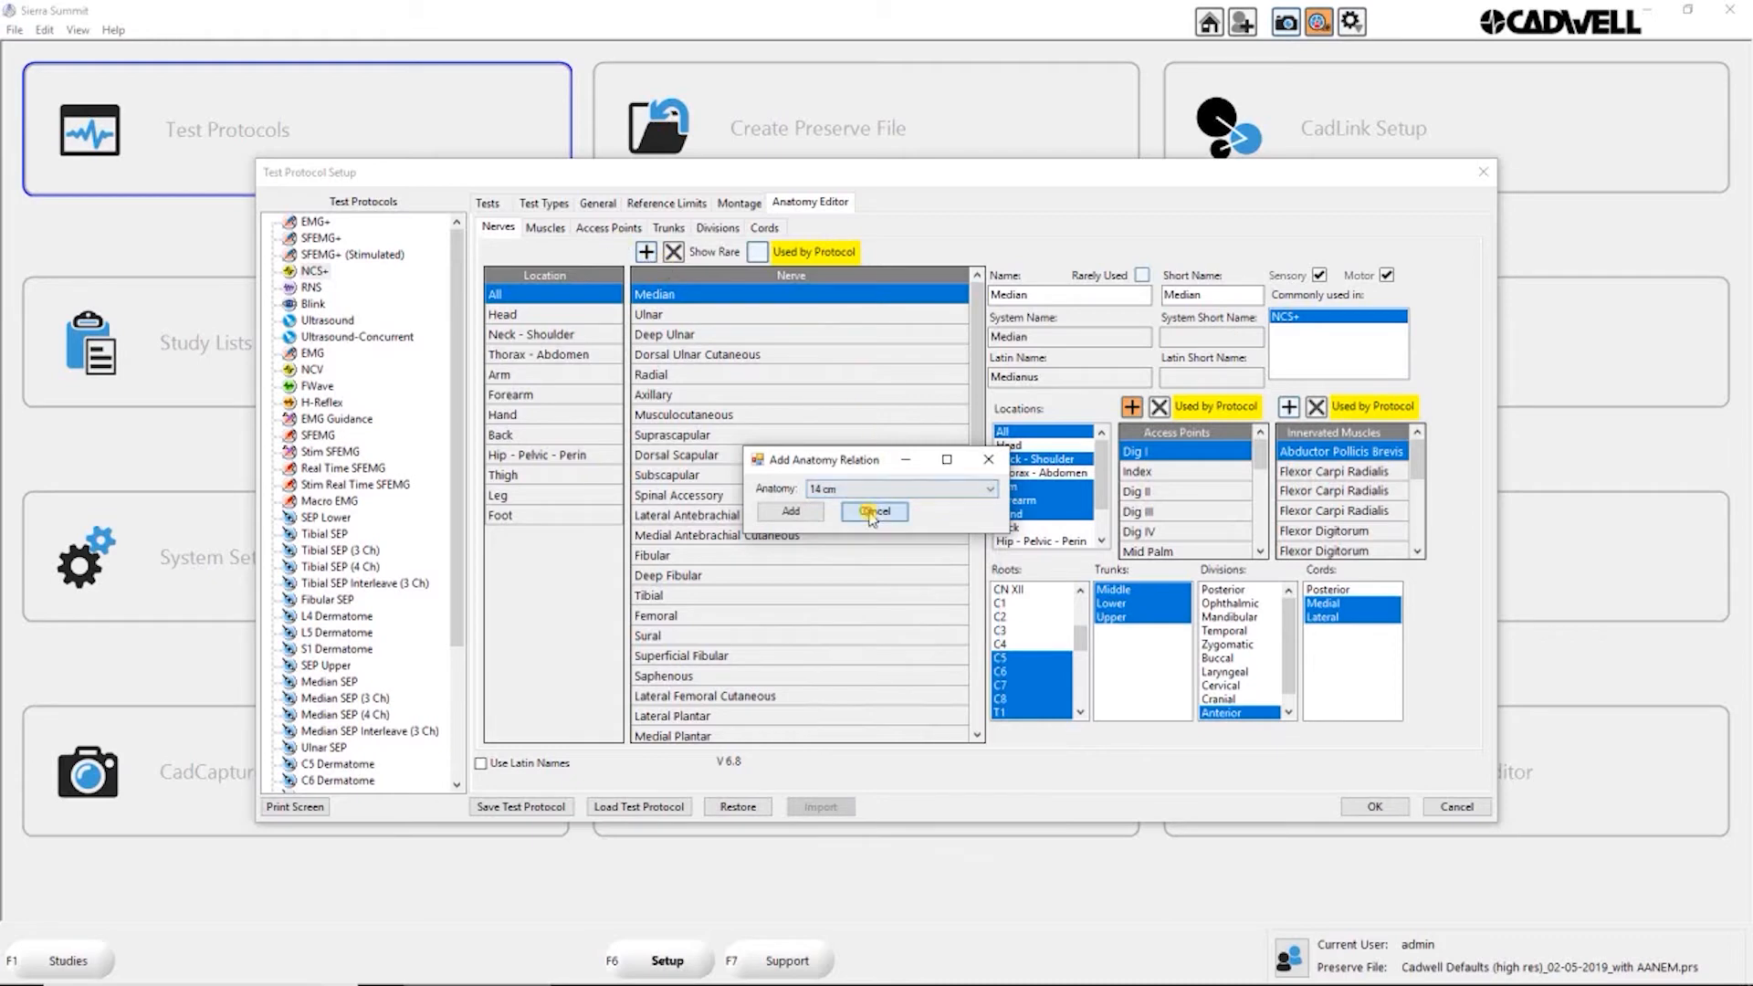
click(874, 511)
Step: Add a new access point to the Anatomy Editor's access point list
click(609, 227)
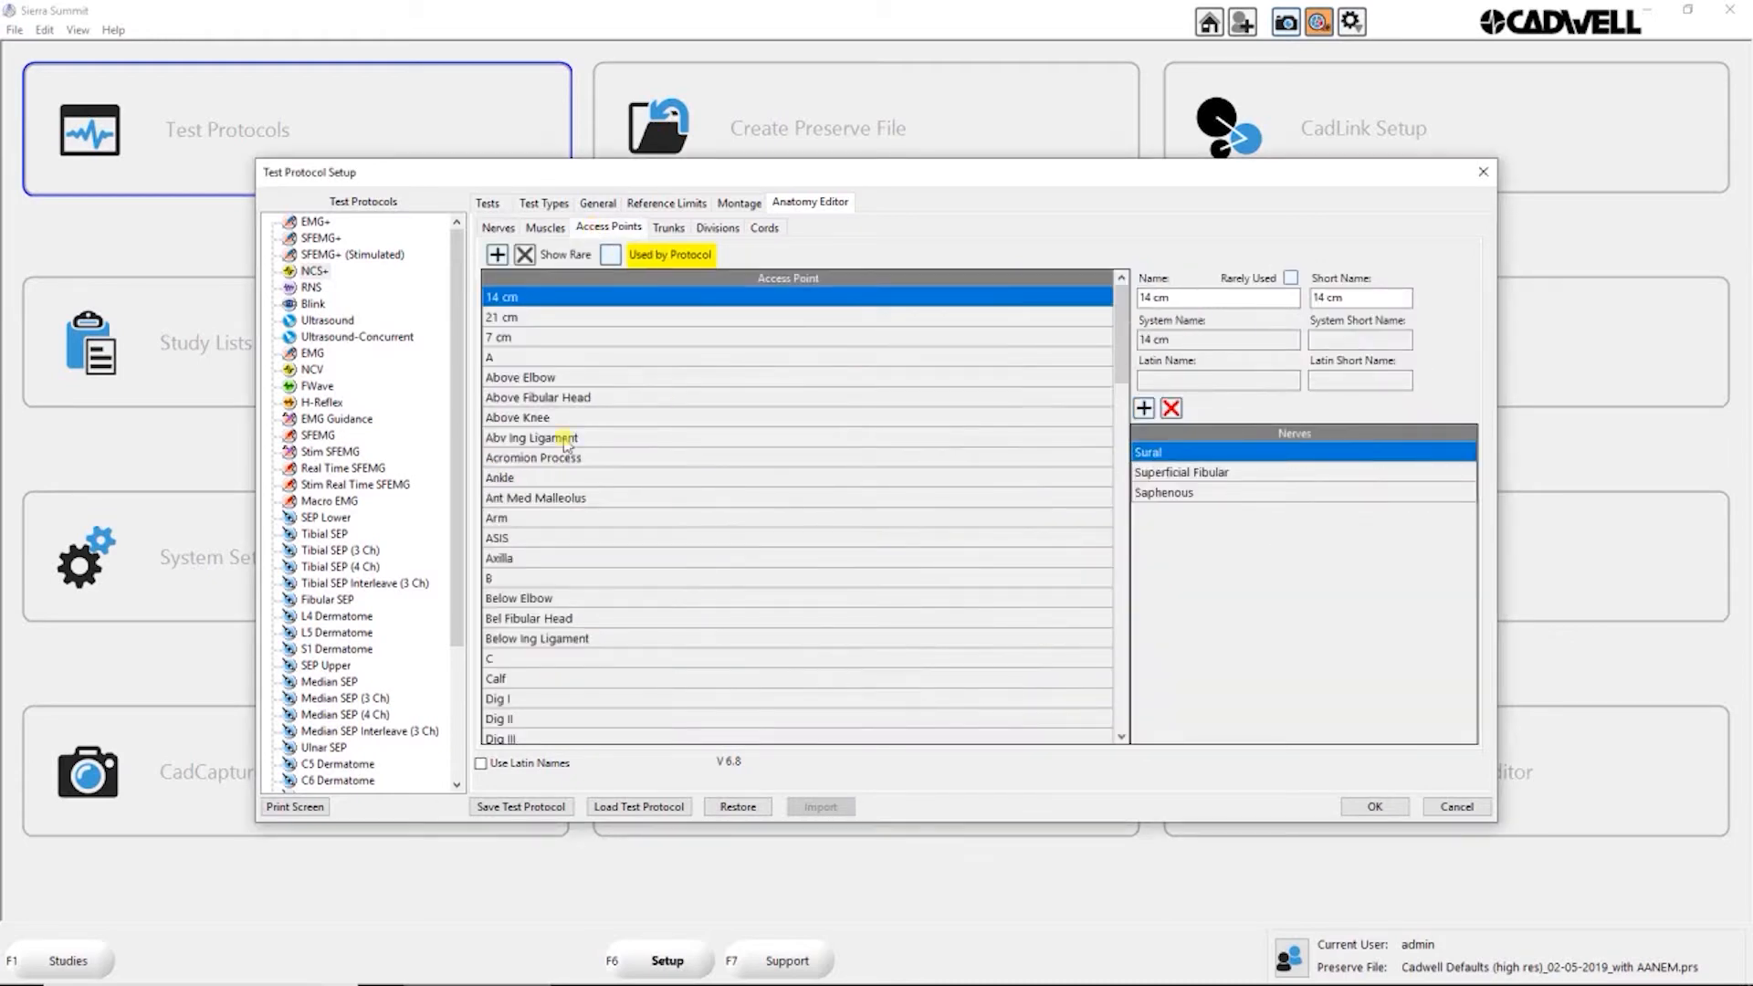
click(498, 256)
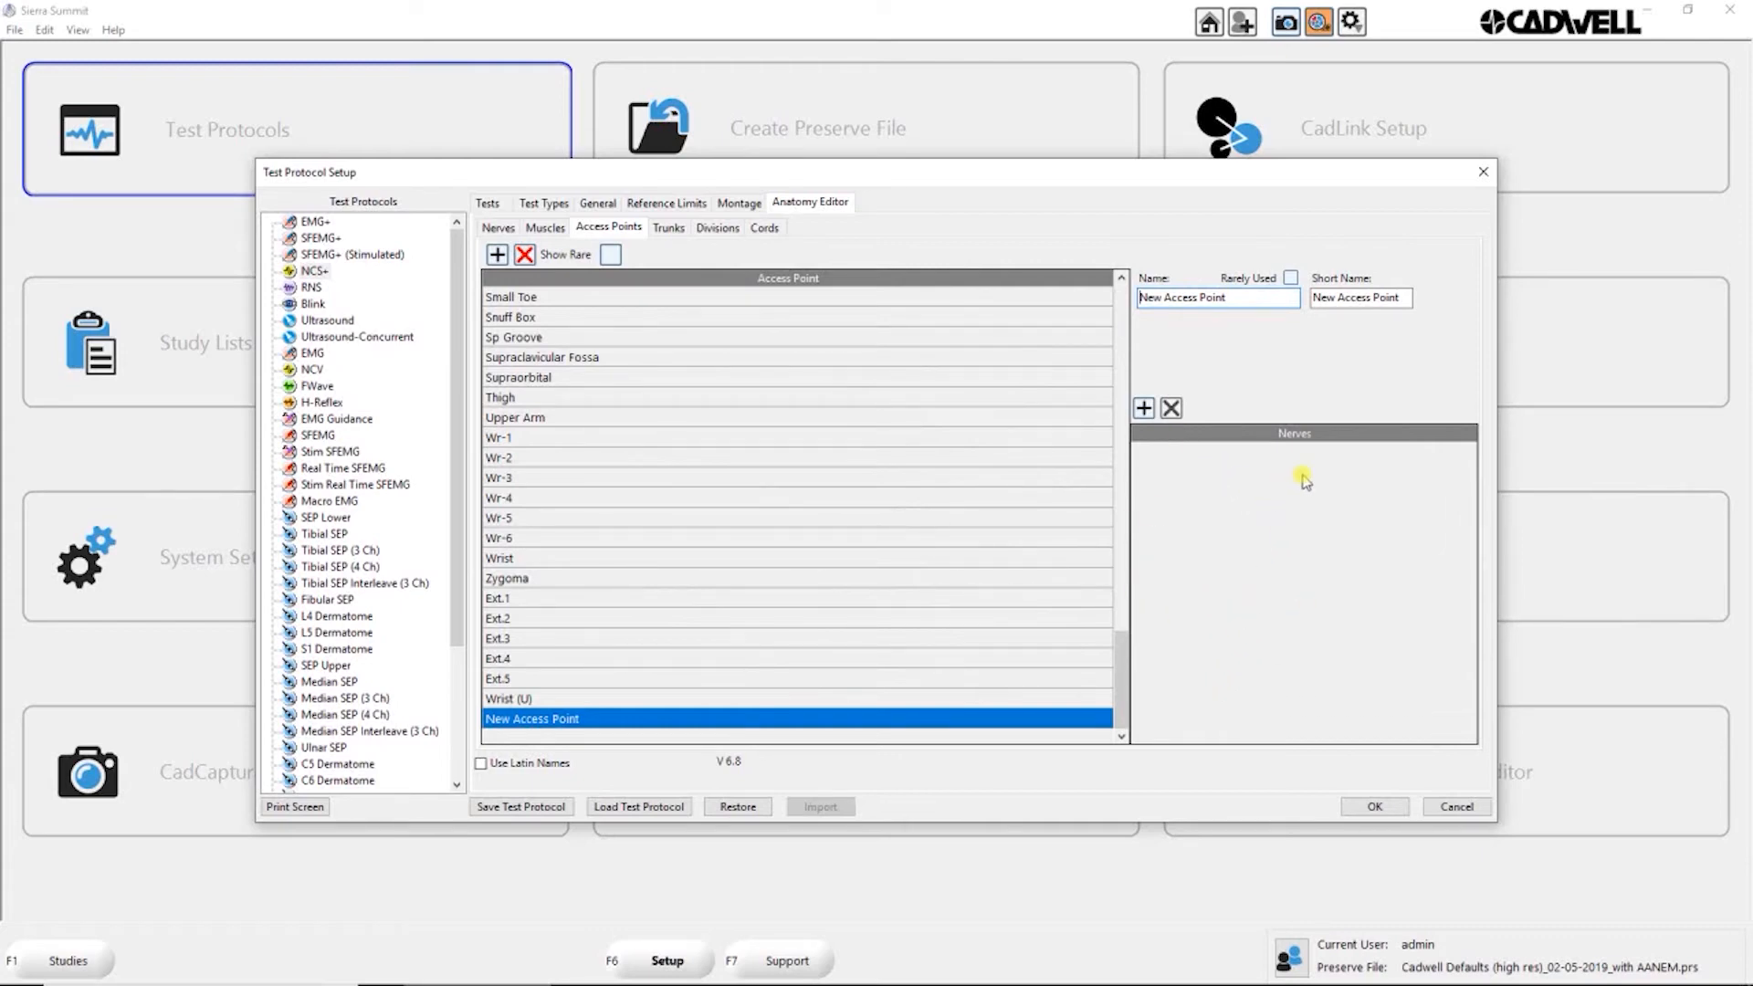
Step: View the Dorsal Scapular nerve's details and compare the commonly used protocols of Abductor Pollicis Longus and Abductor Digiti Minimi
click(499, 228)
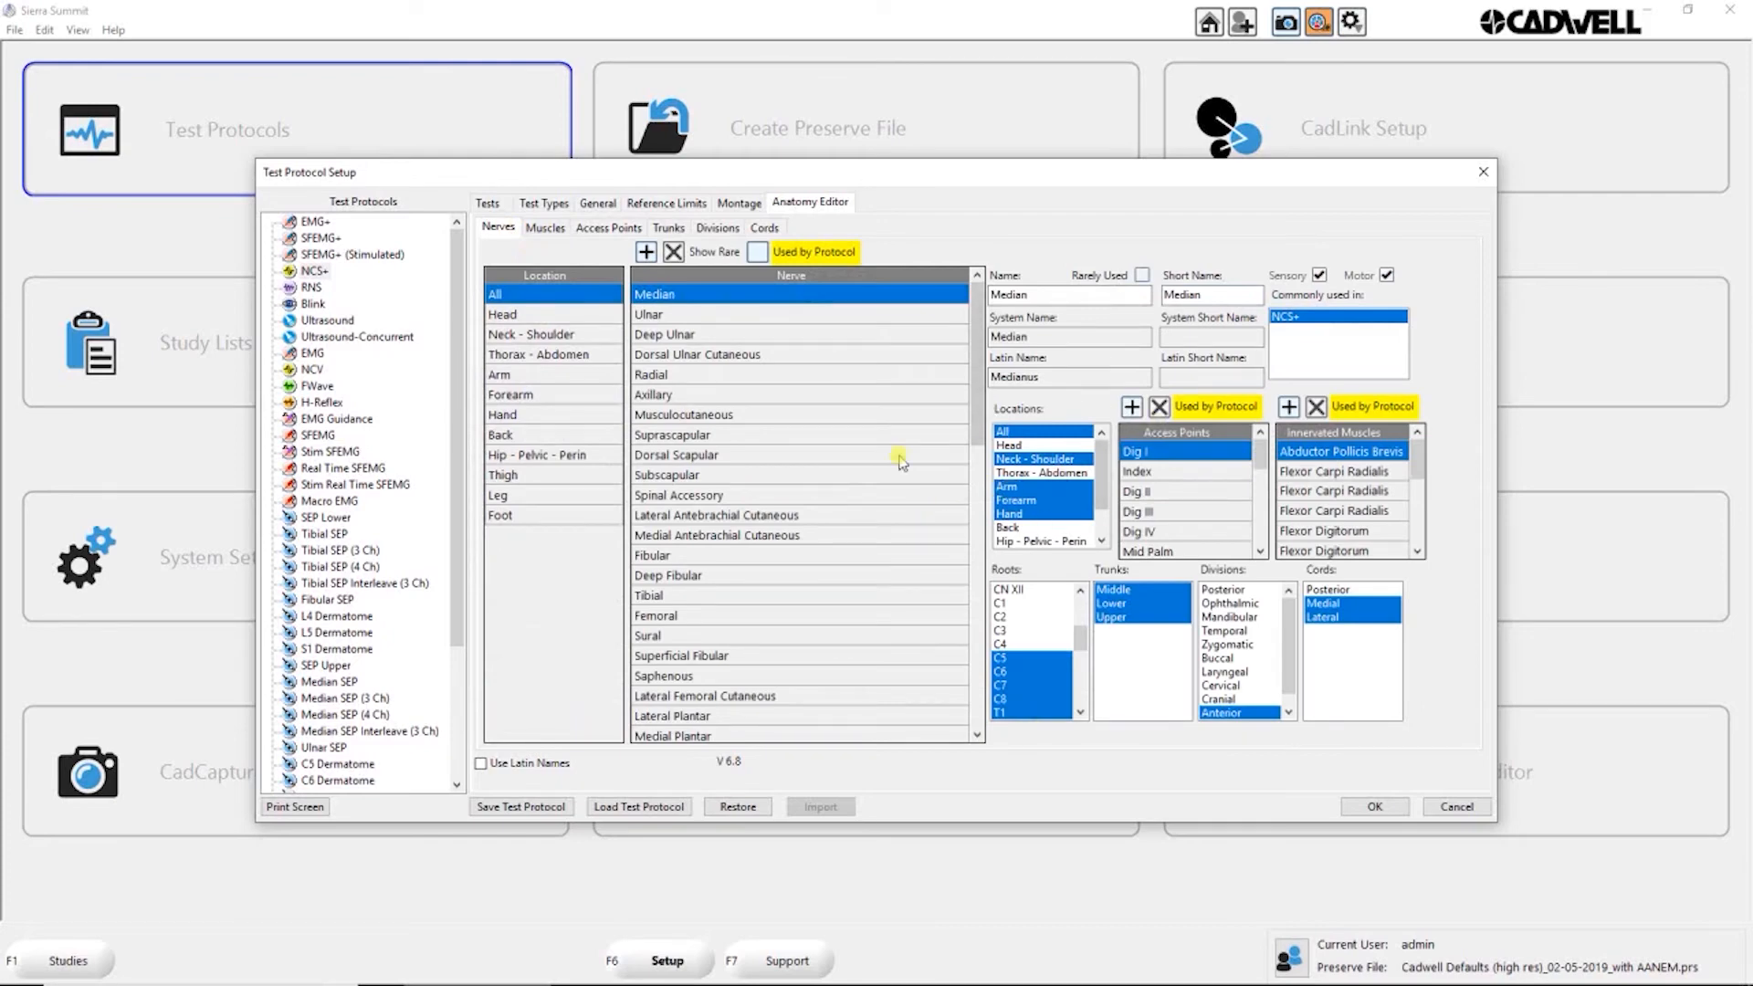
click(707, 455)
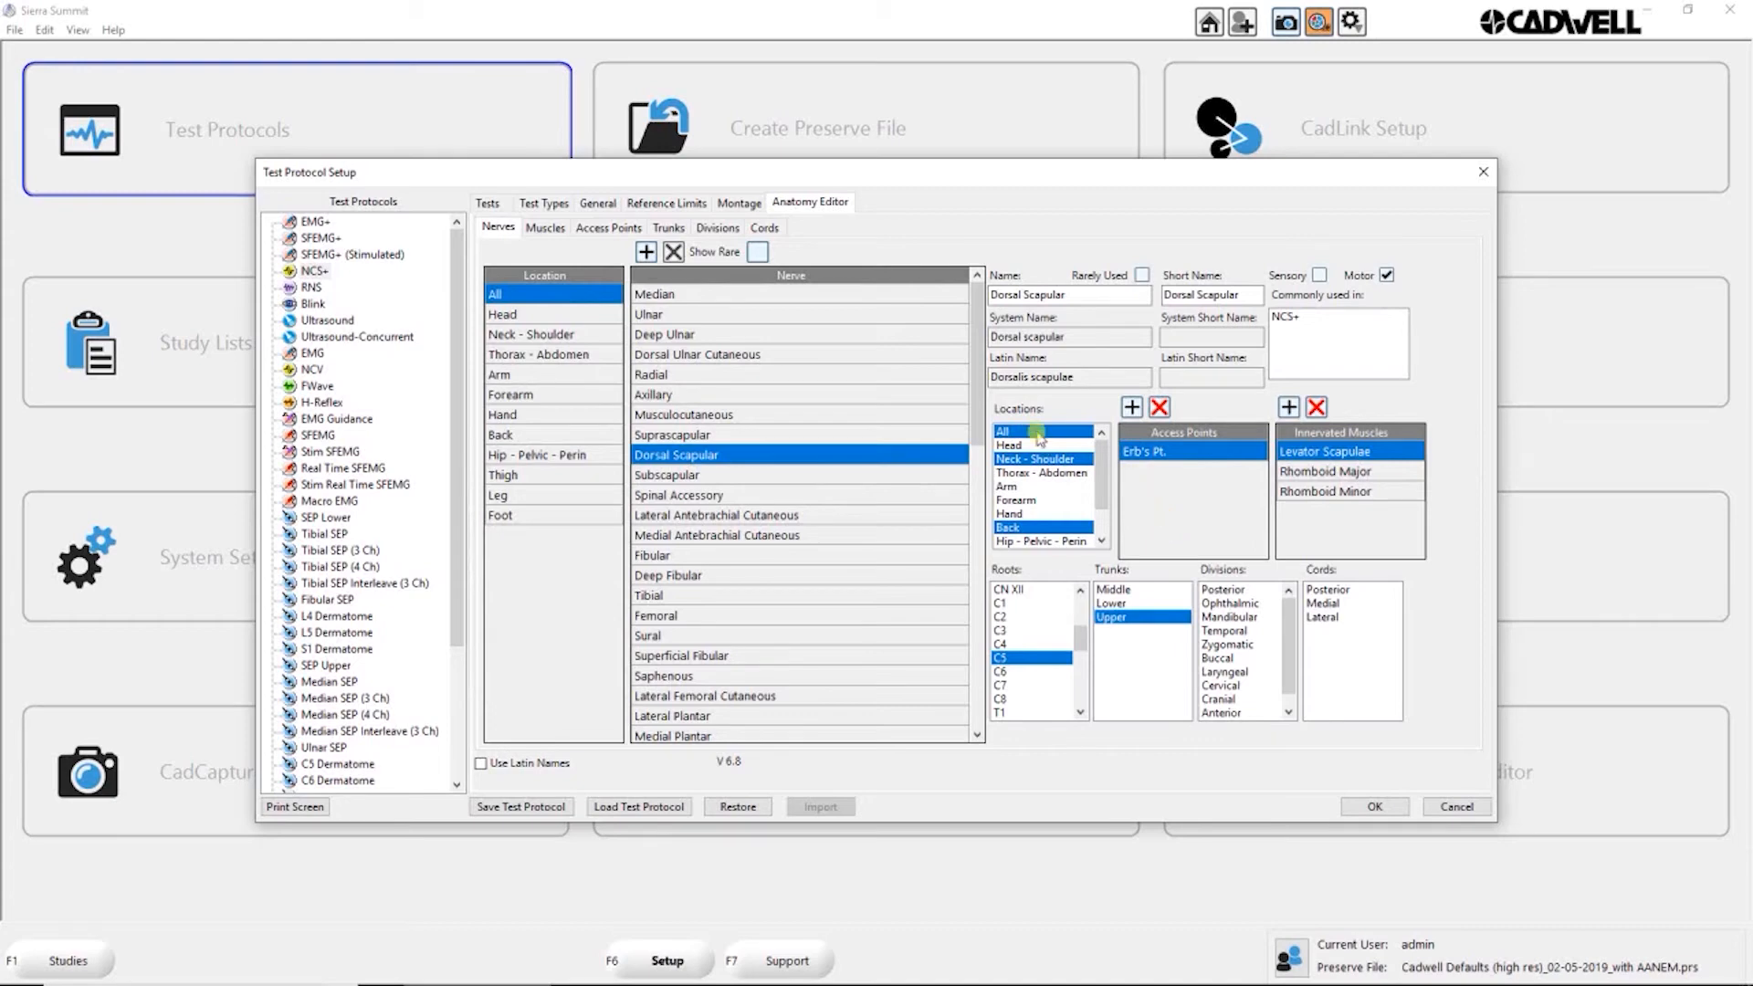
click(545, 229)
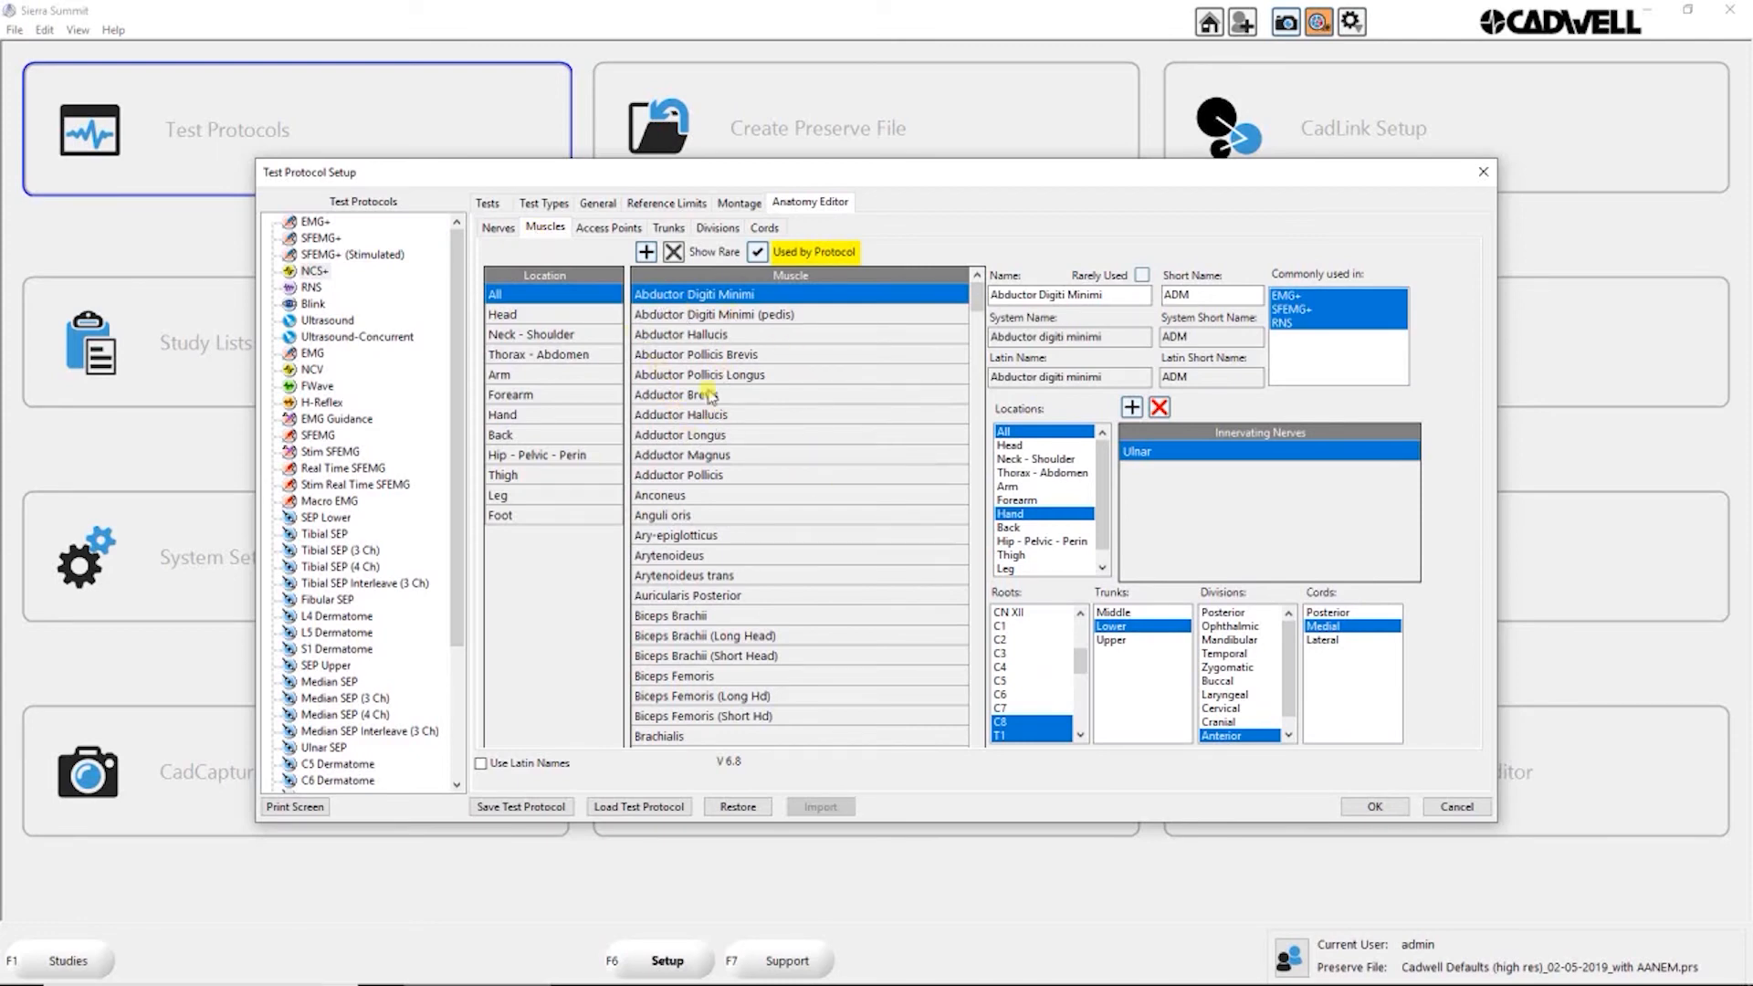
click(664, 375)
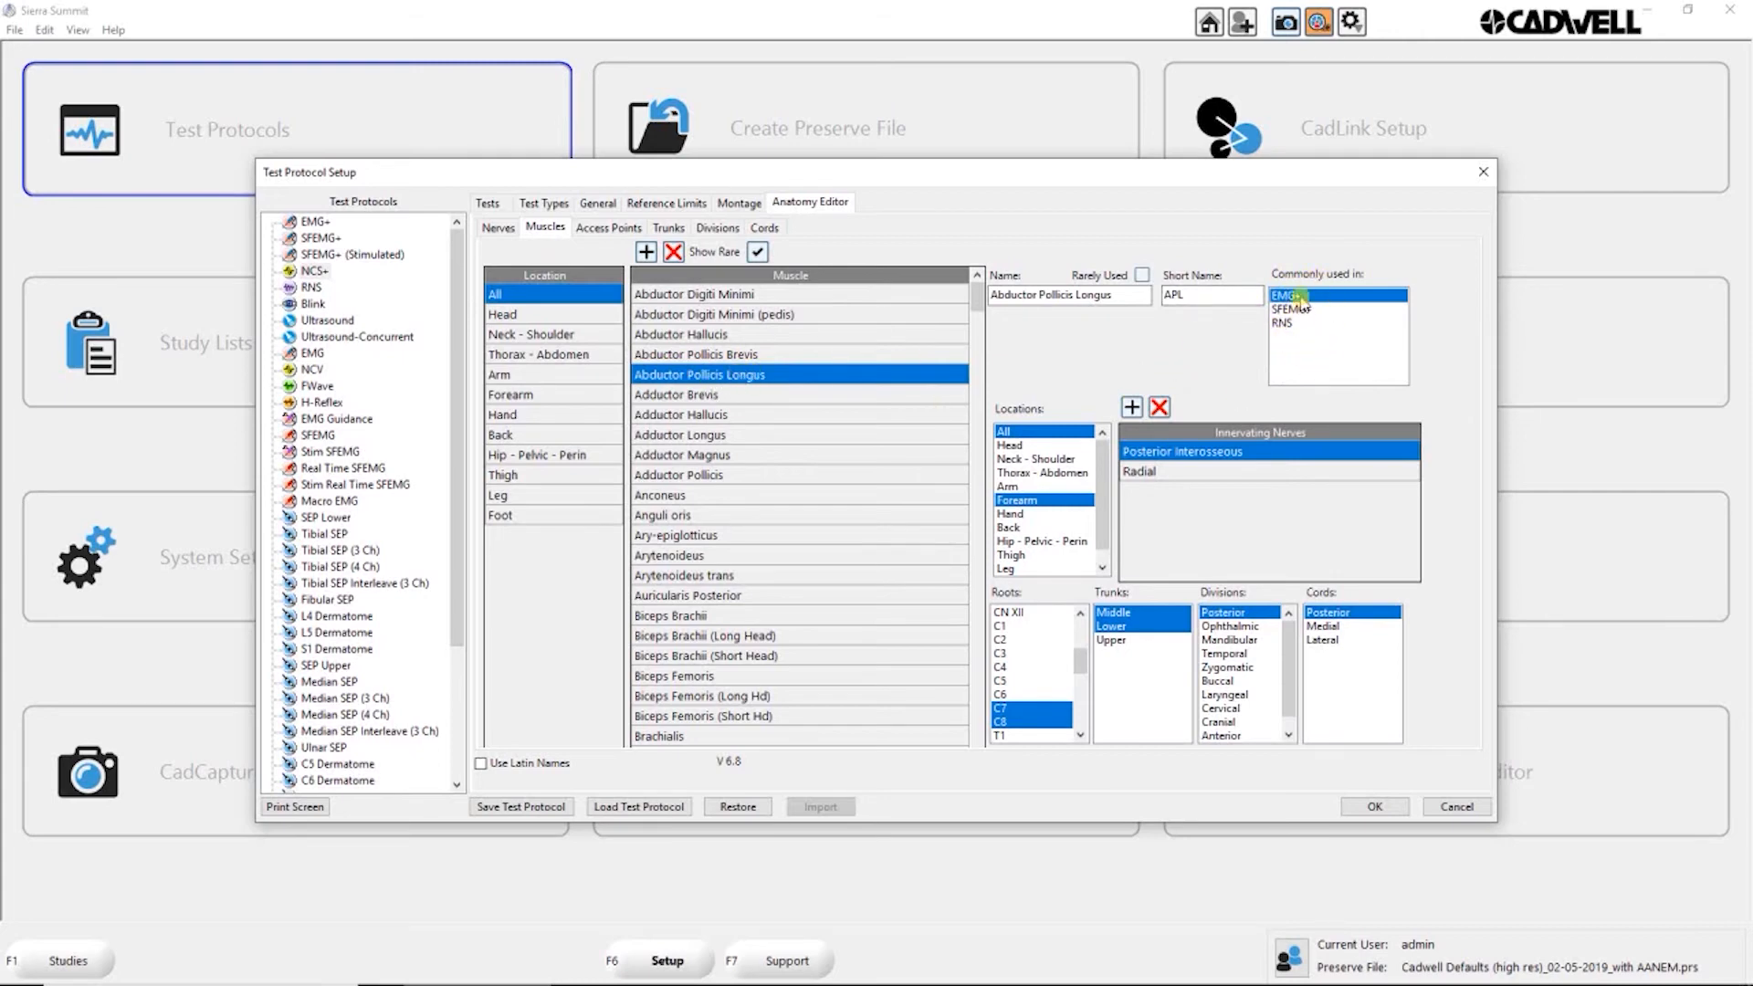
click(721, 294)
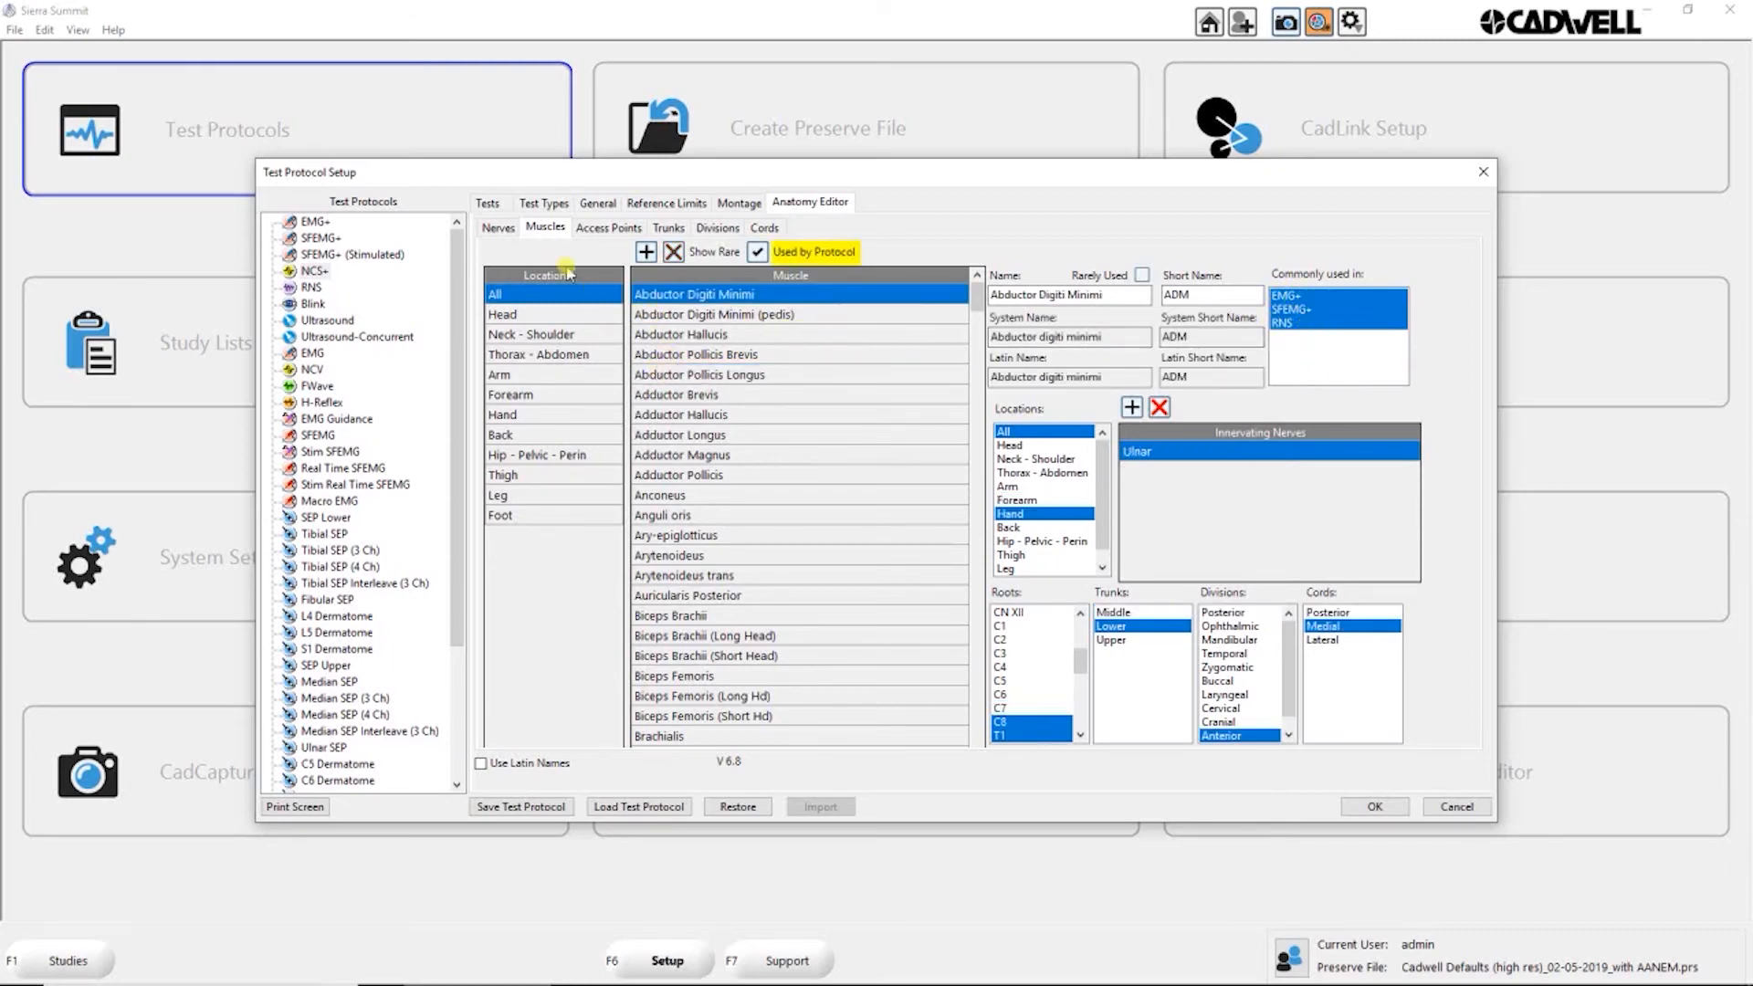
Step: Check the commonly used protocol assignment of the Radial and Median nerves
click(501, 229)
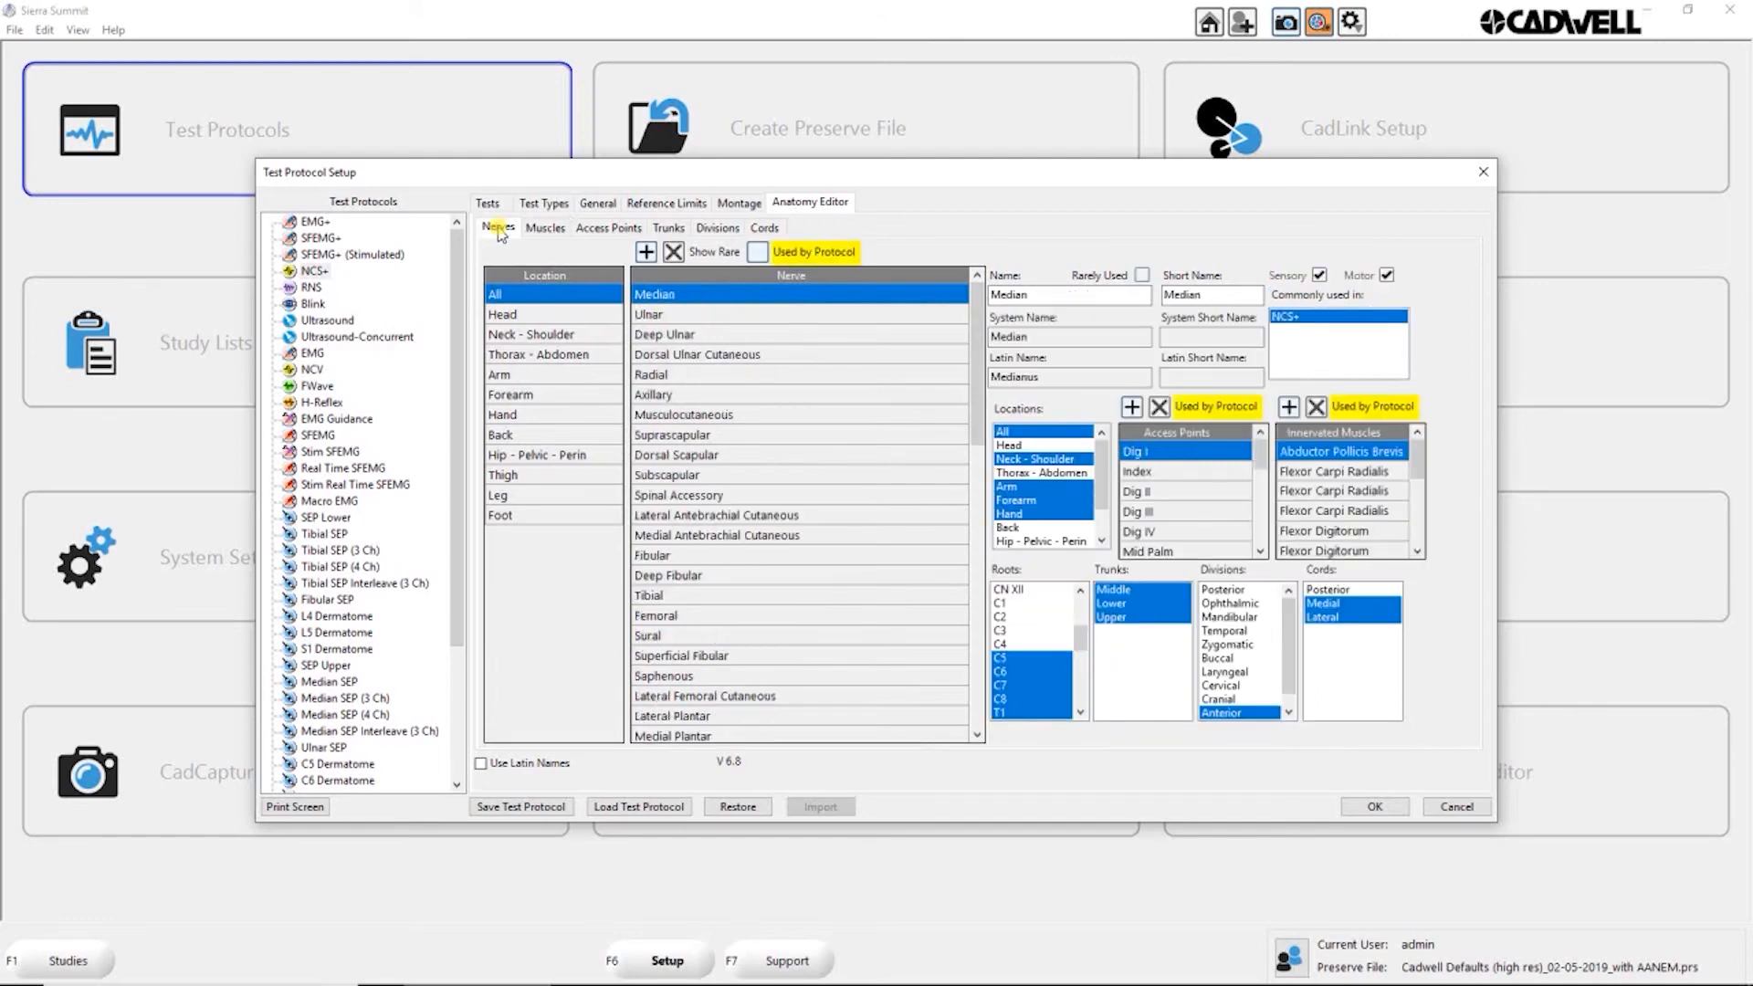
click(657, 377)
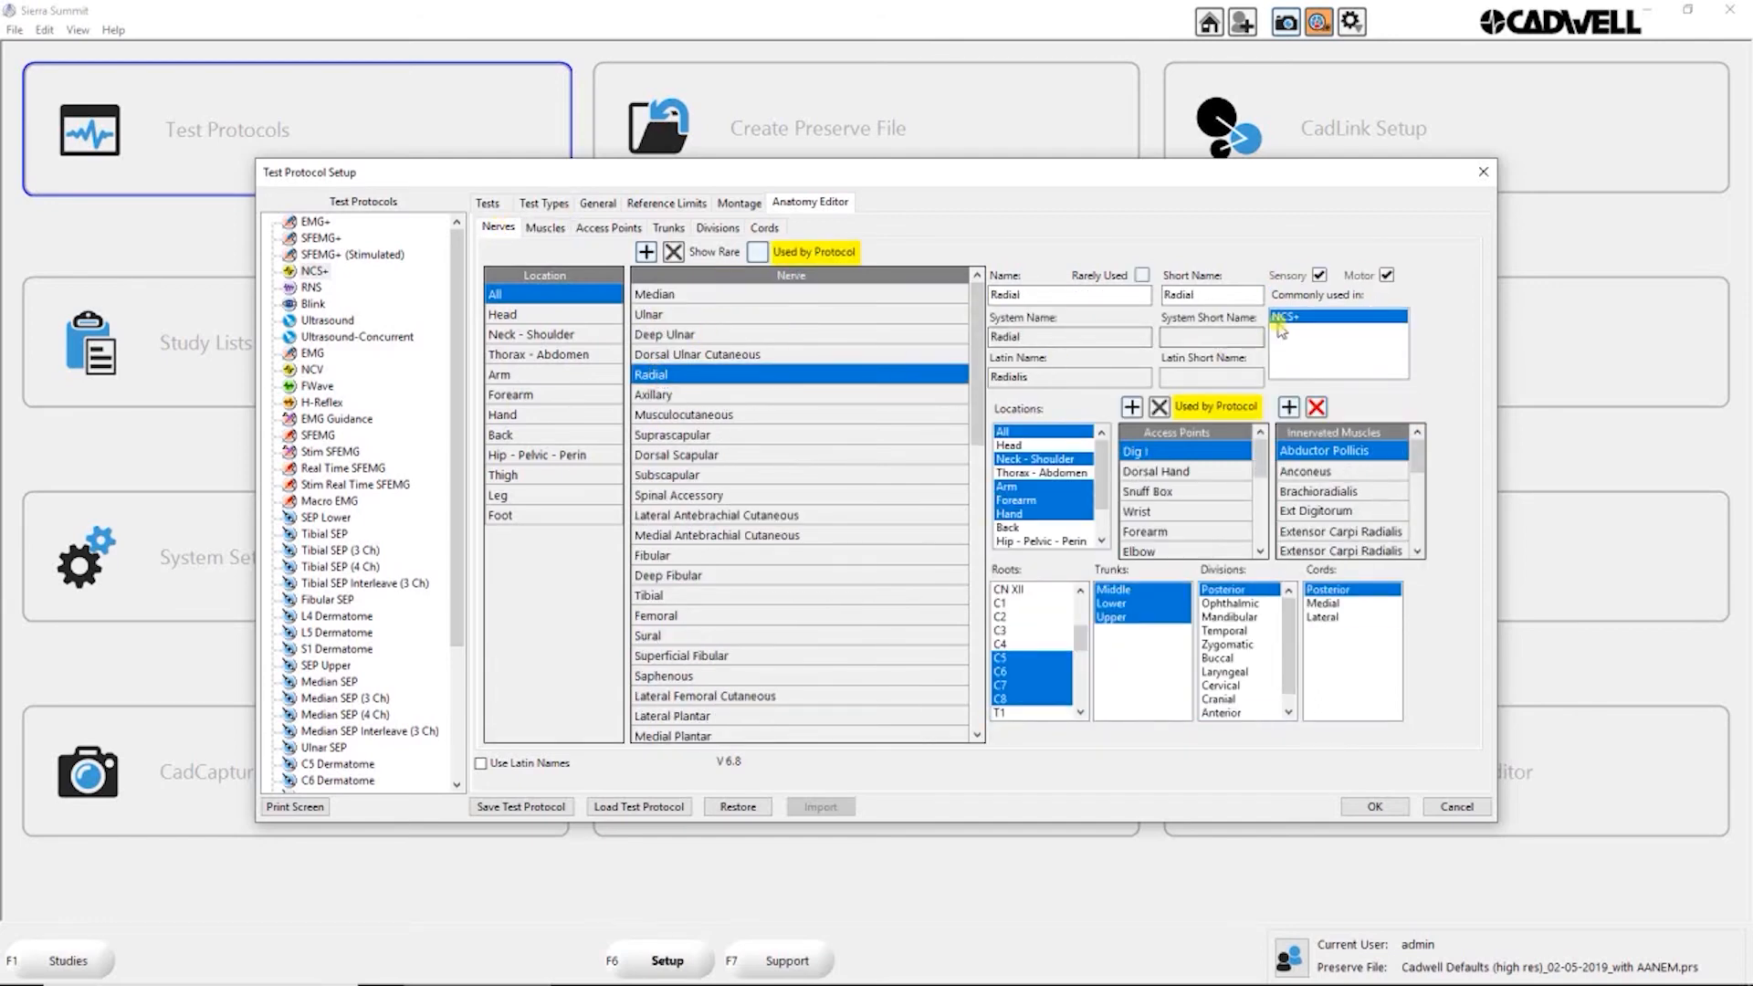
click(677, 294)
Step: Mark the Suprascapular nerve as commonly used in NCS+ and clear that assignment again
click(685, 435)
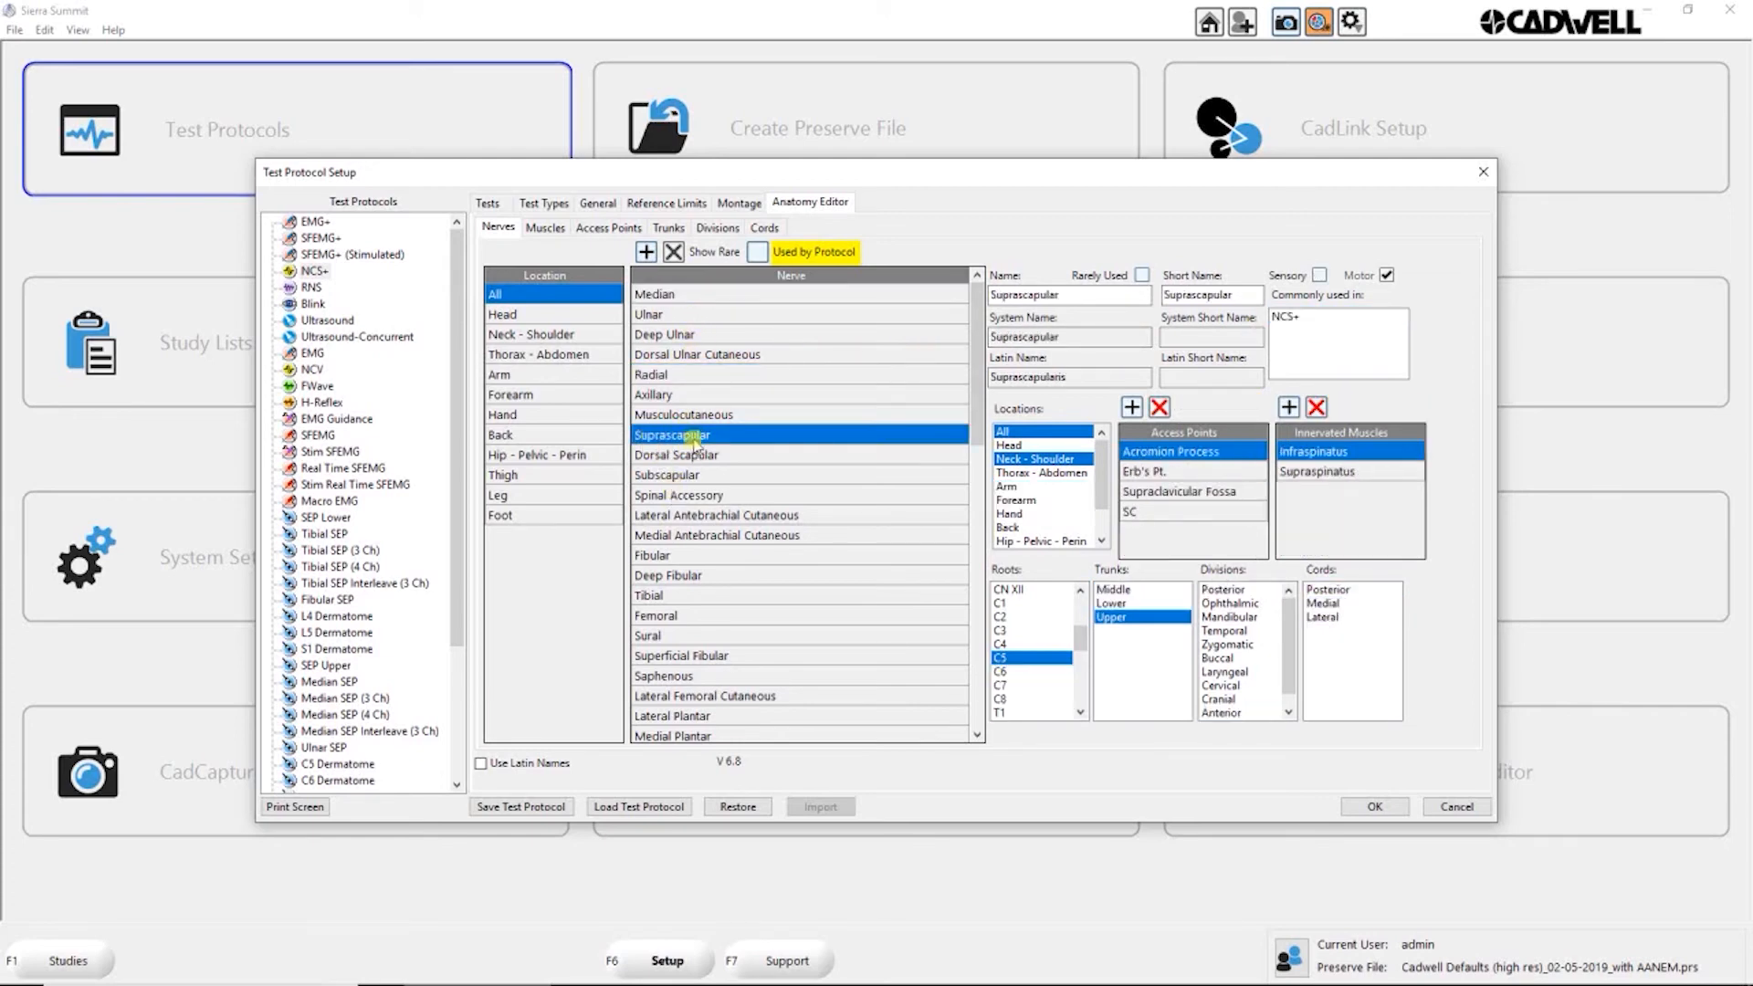
click(1288, 317)
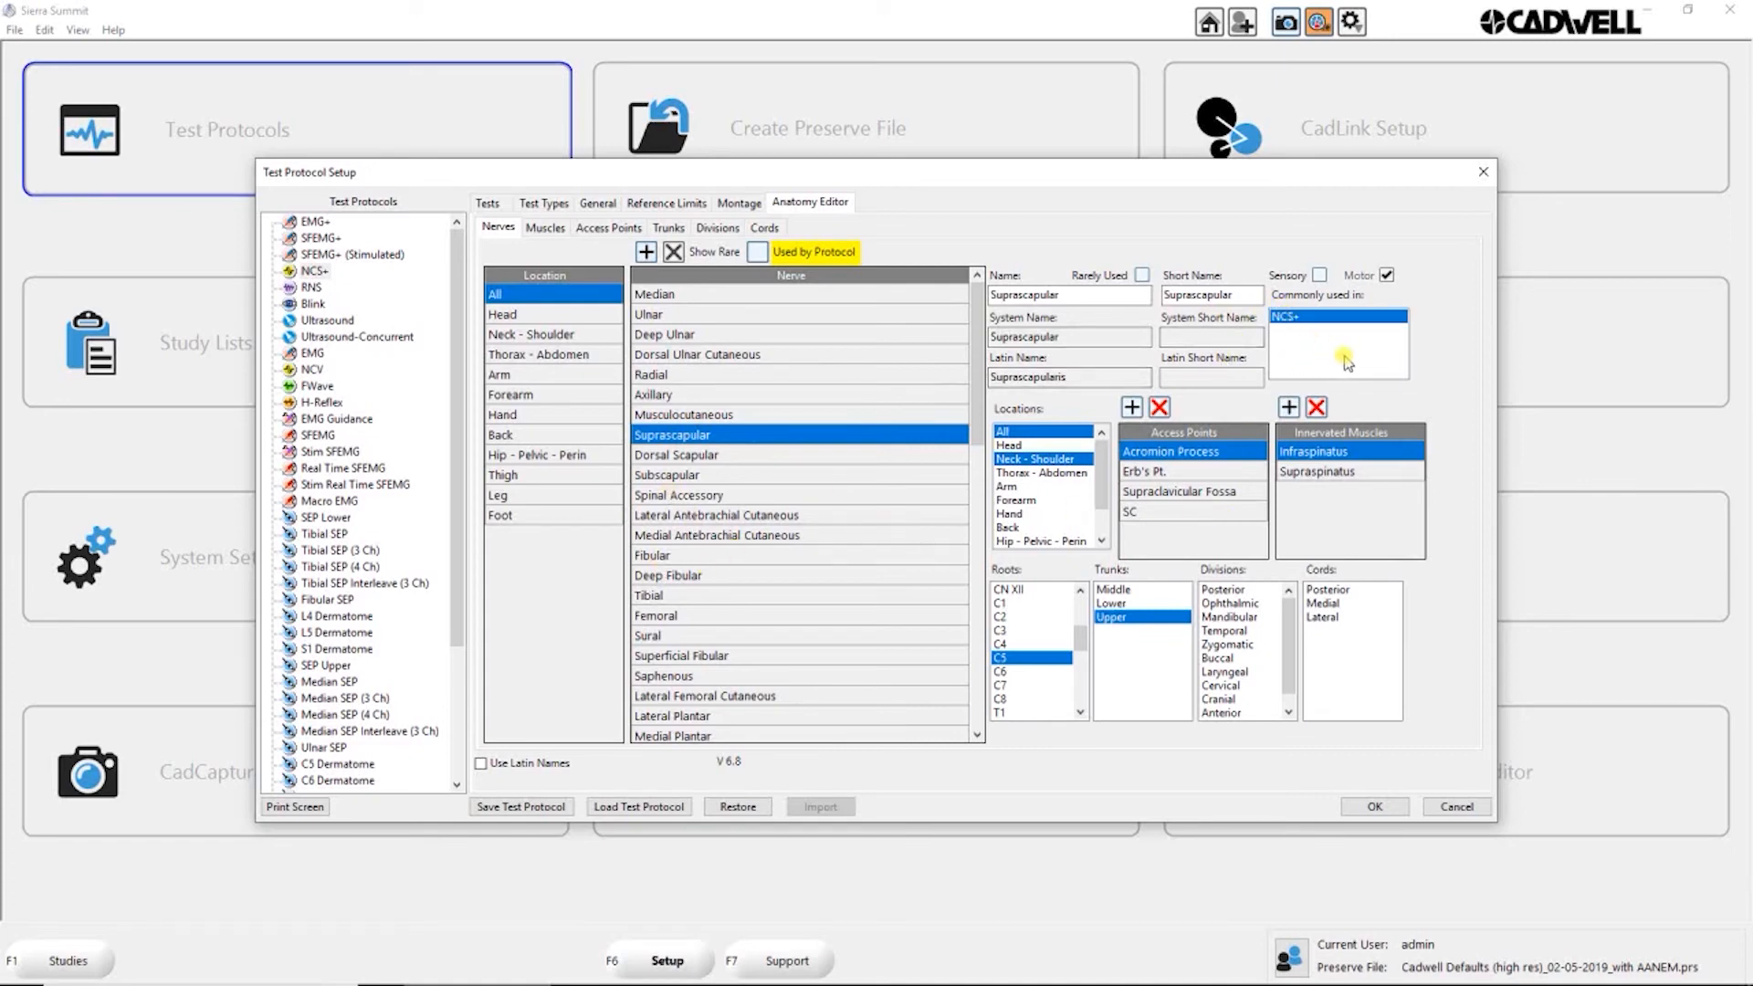
click(1318, 322)
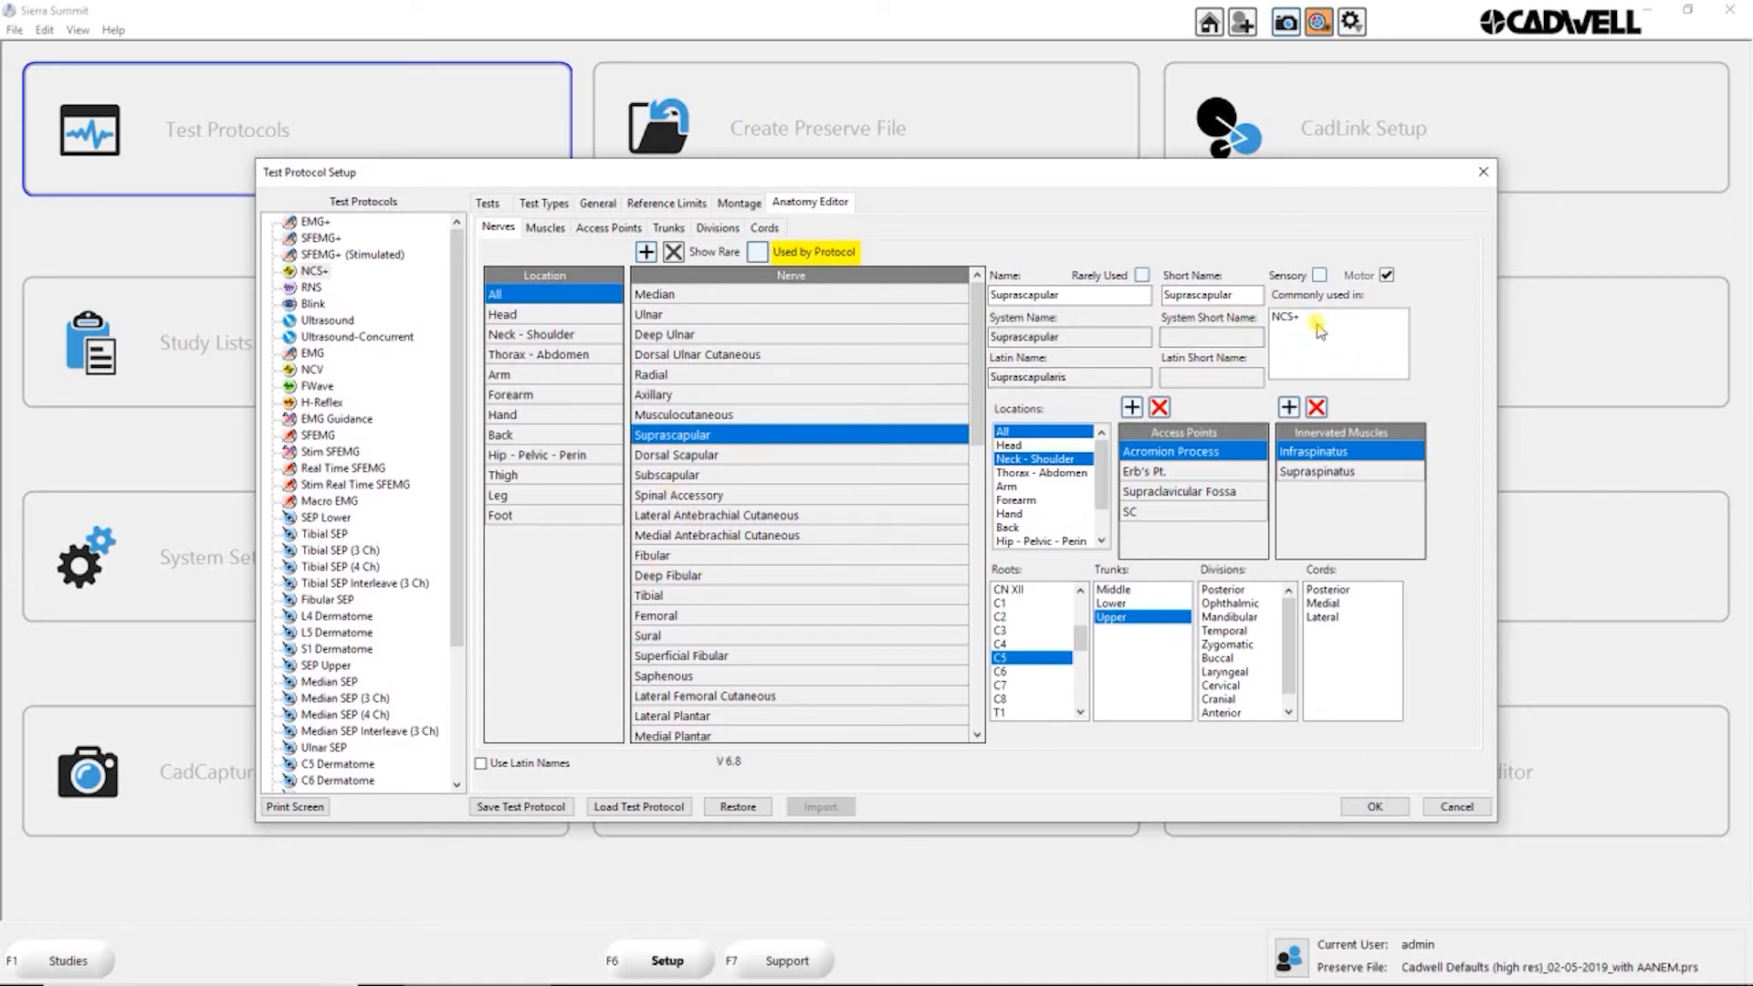
Step: View the details of the Abductor Digiti Minimi (pedis) muscle and bring up the access point list
click(547, 231)
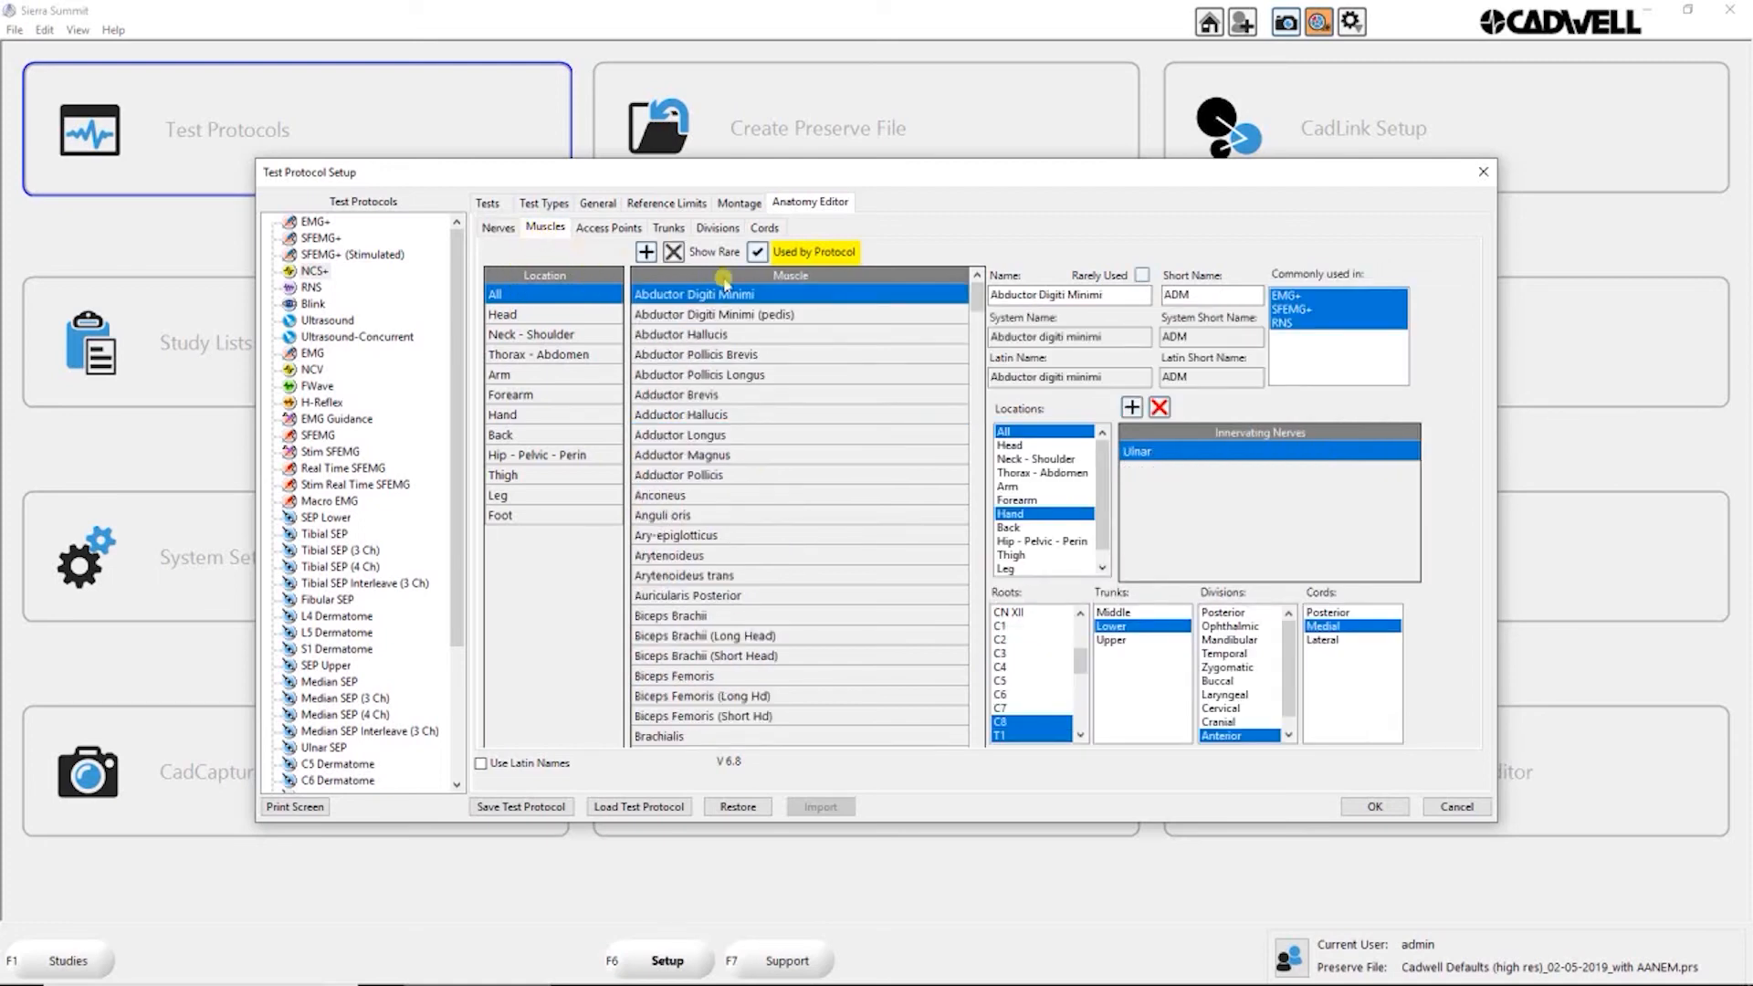
click(763, 316)
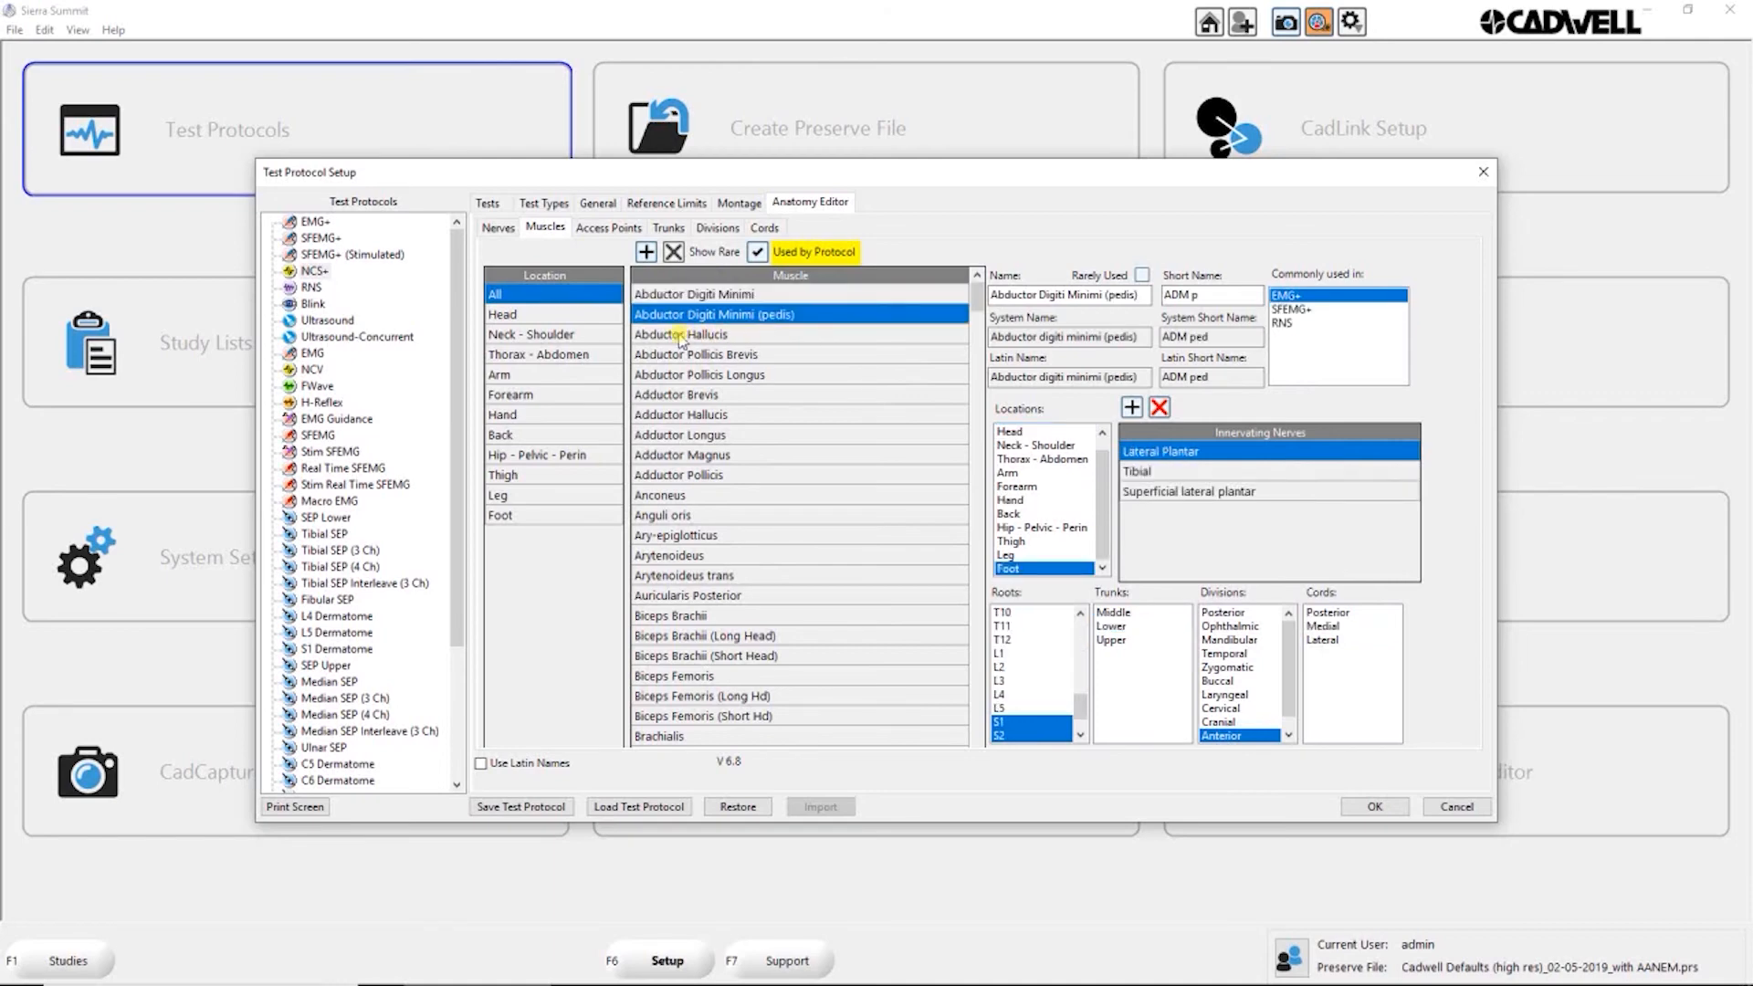
click(607, 228)
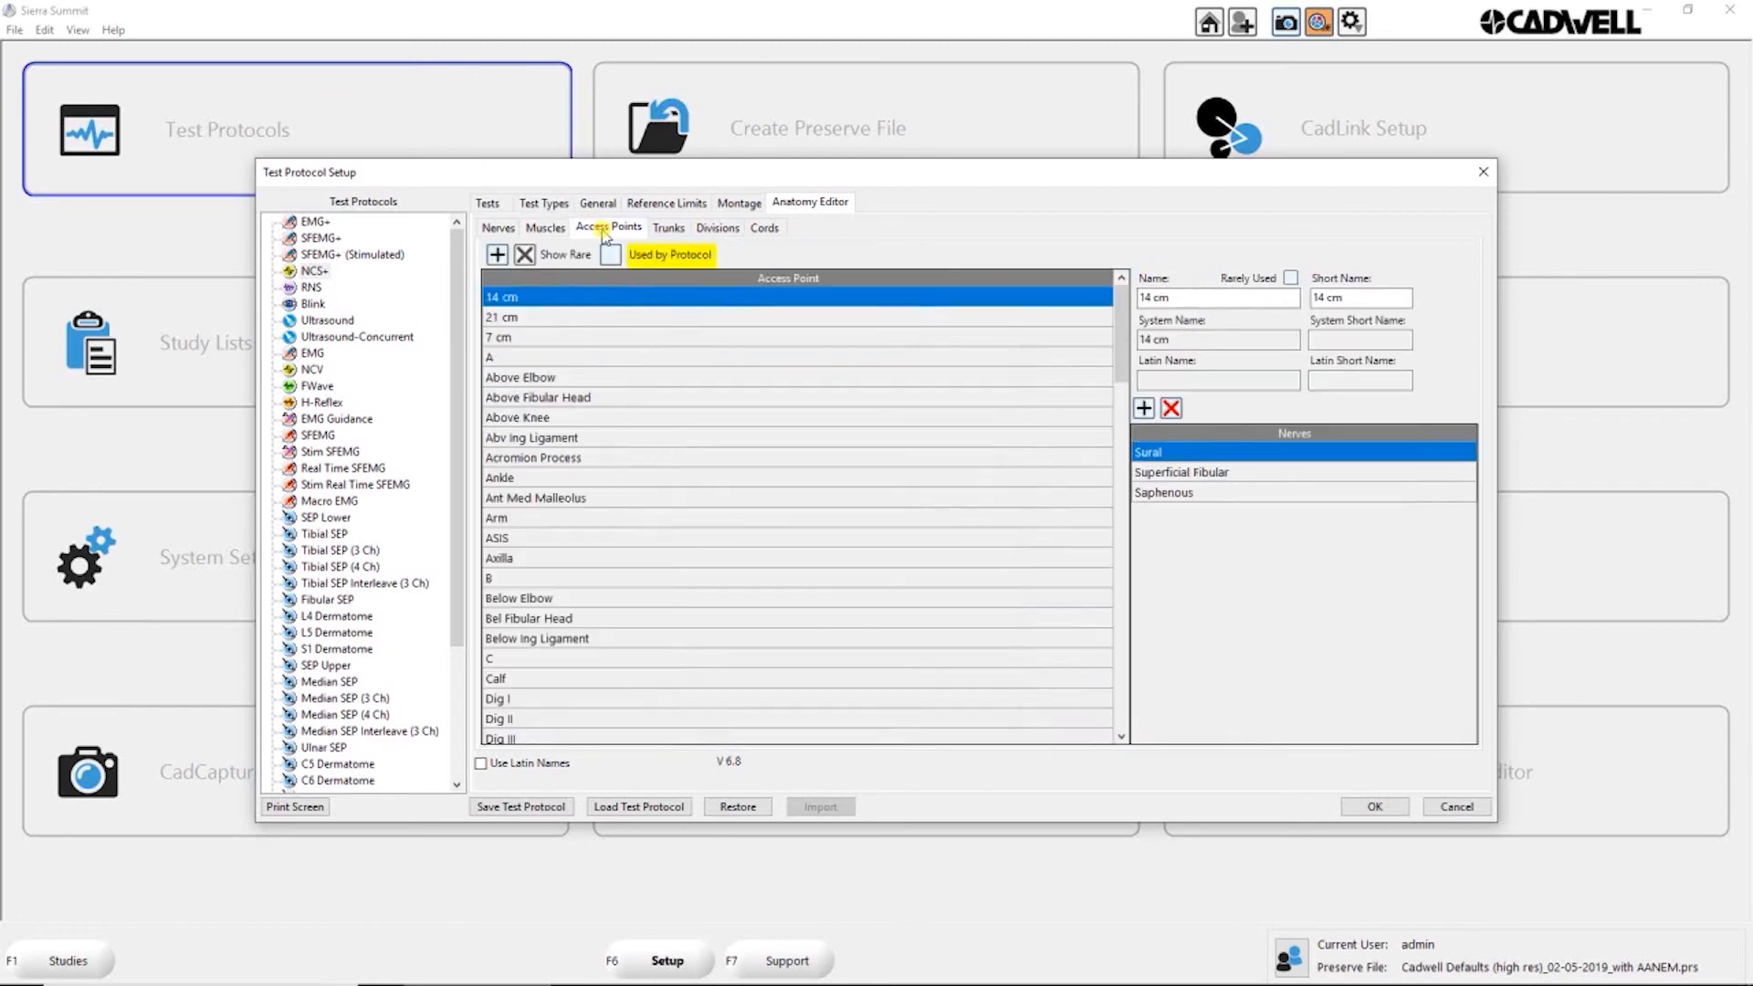
Step: View the Median nerve's details and filter the nerve list by the Forearm location
click(501, 231)
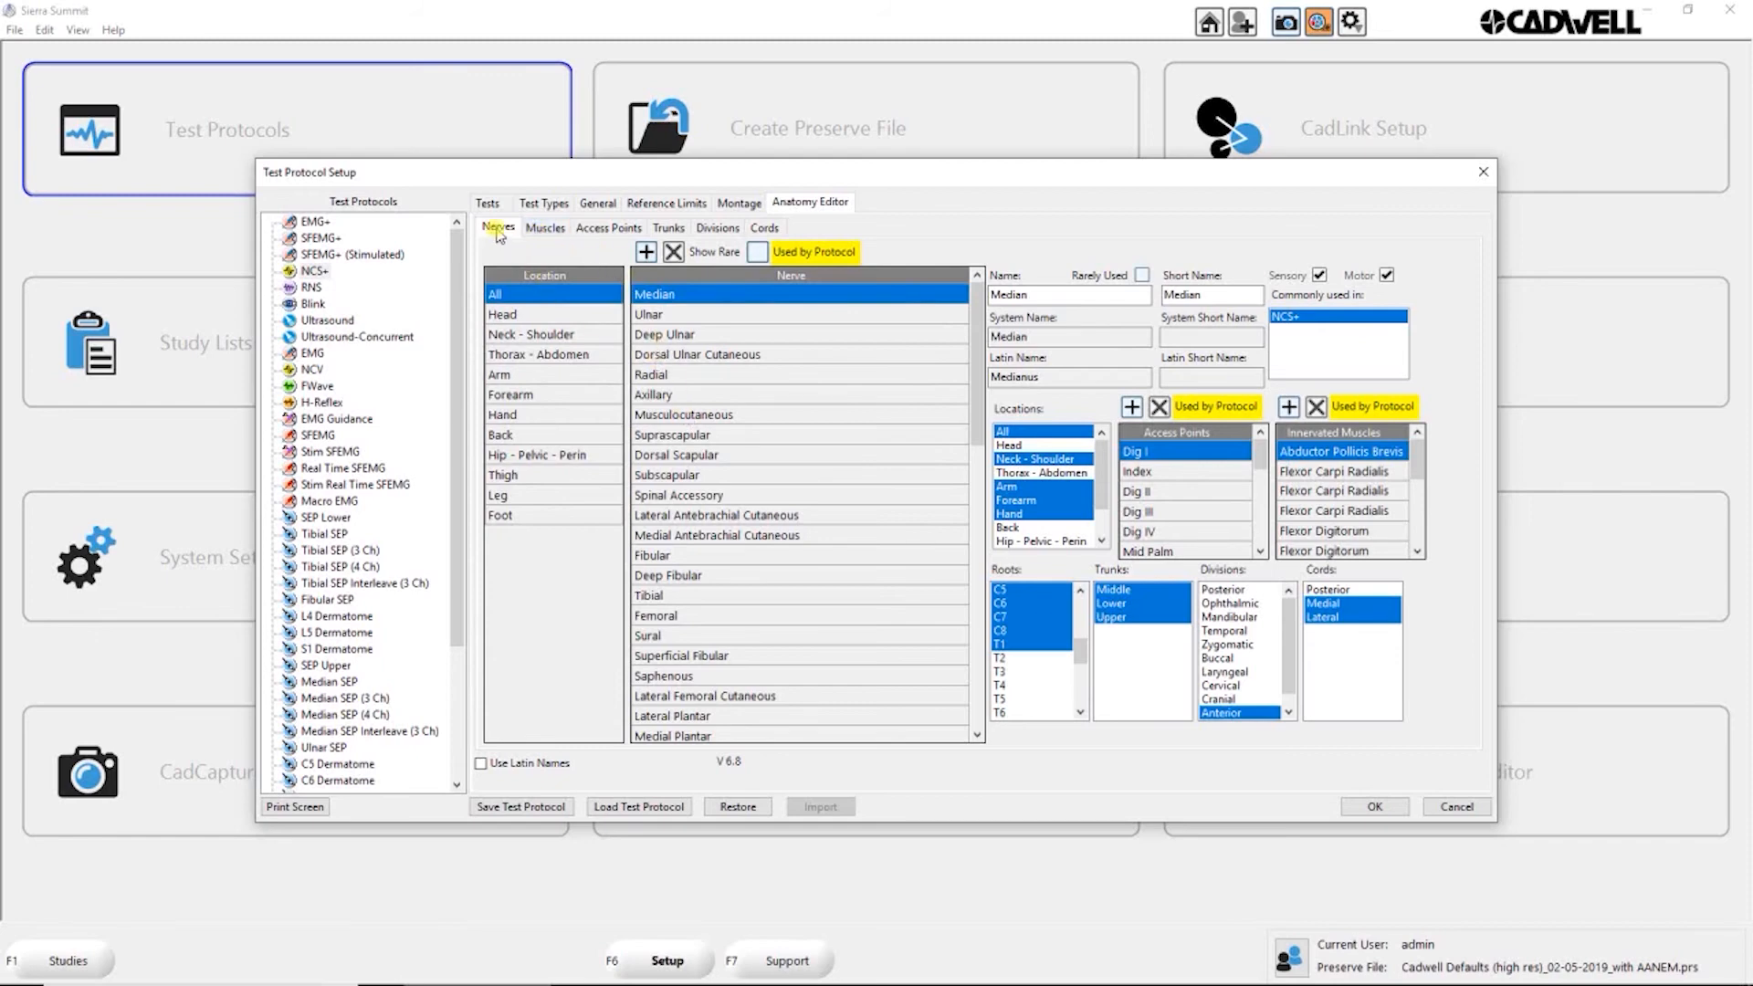
click(692, 298)
click(528, 400)
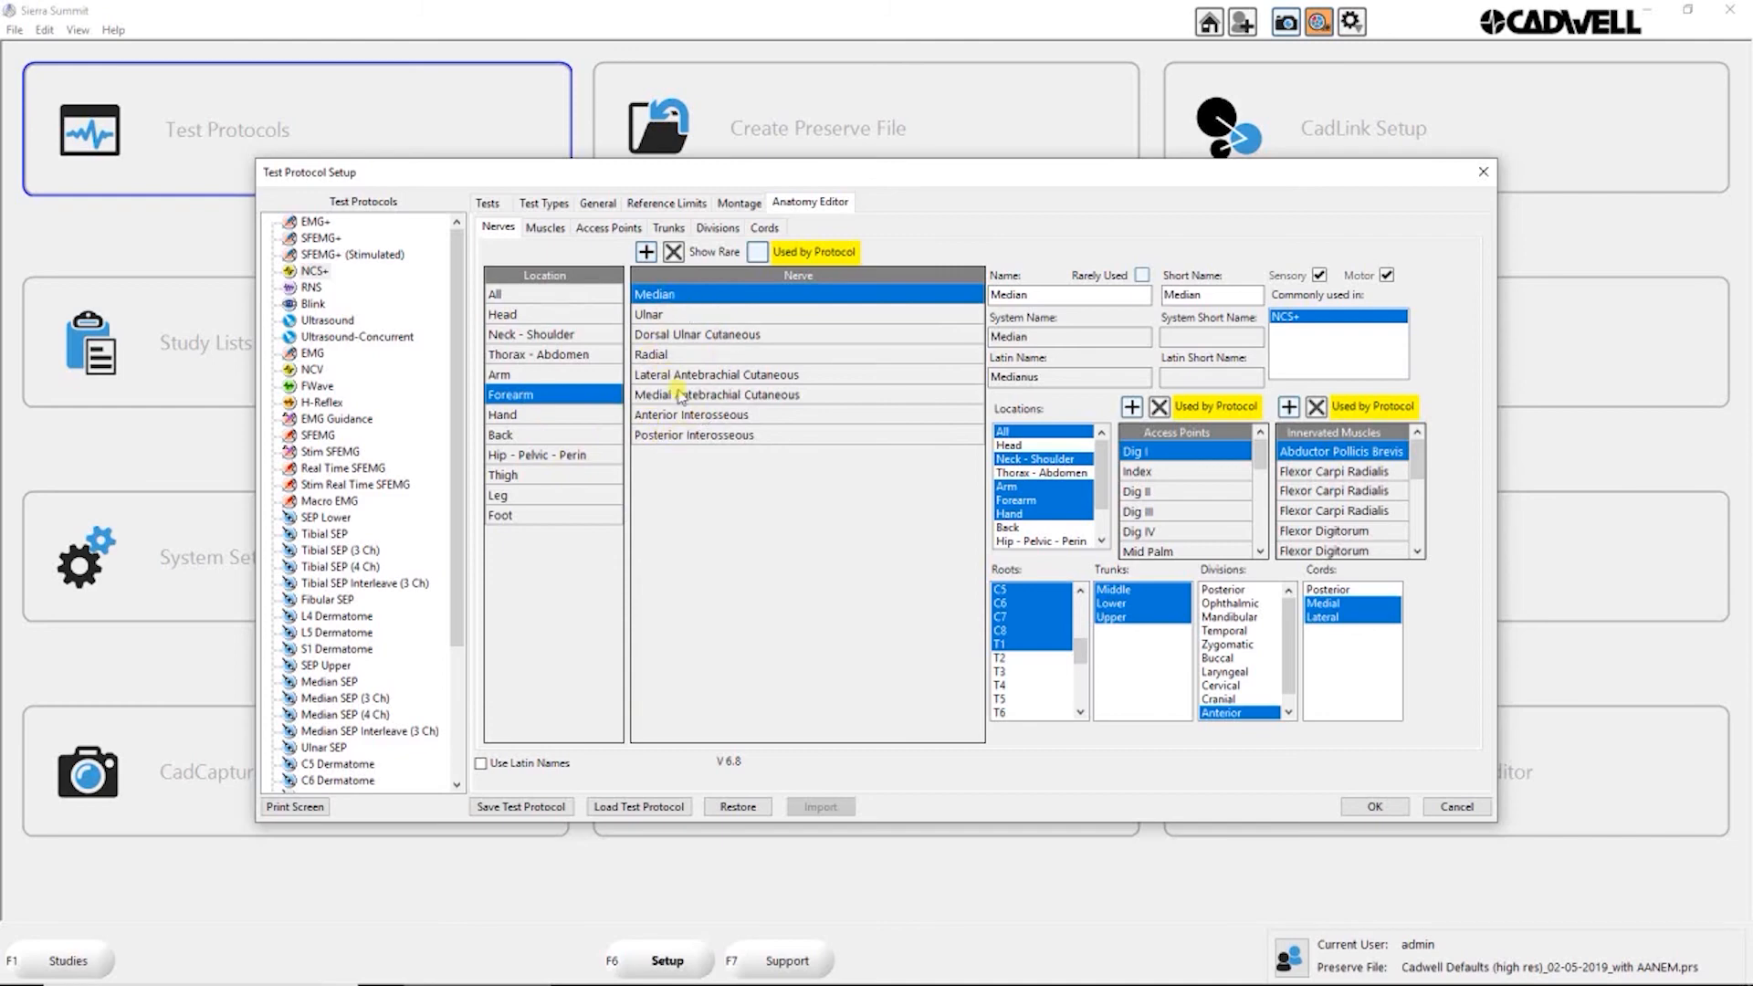
Step: Remove Neck - Shoulder from the Ulnar nerve's locations and assign it again
click(670, 316)
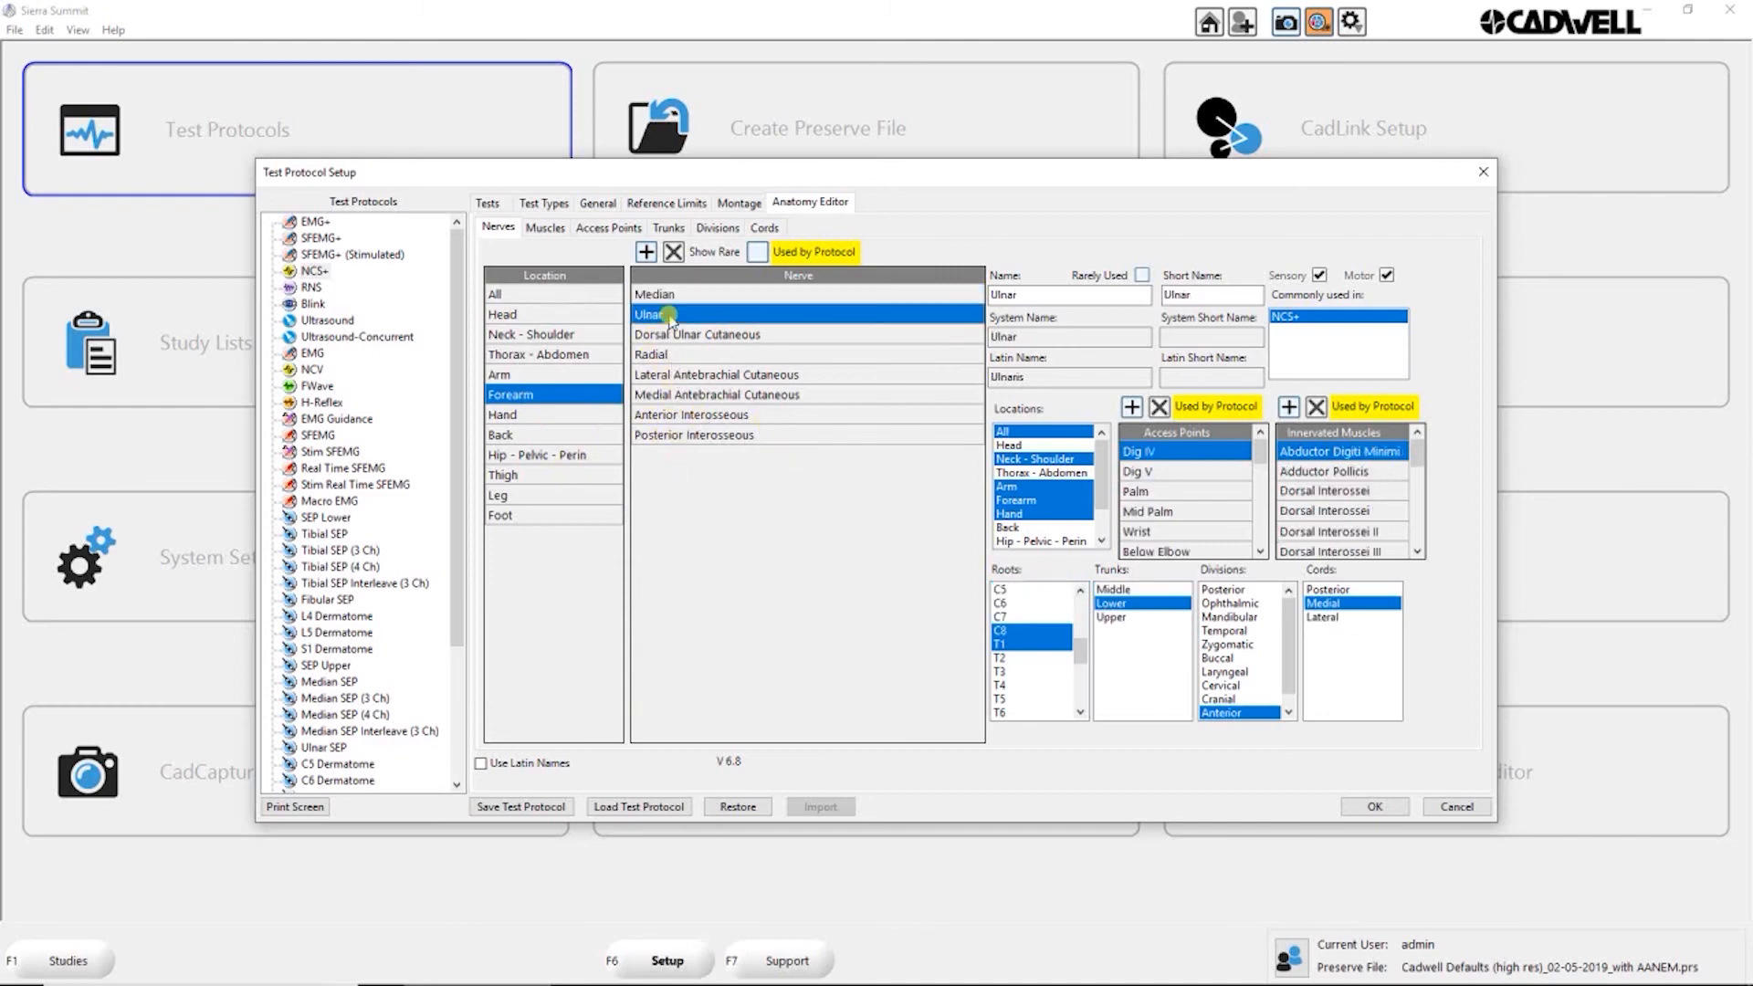
click(1024, 461)
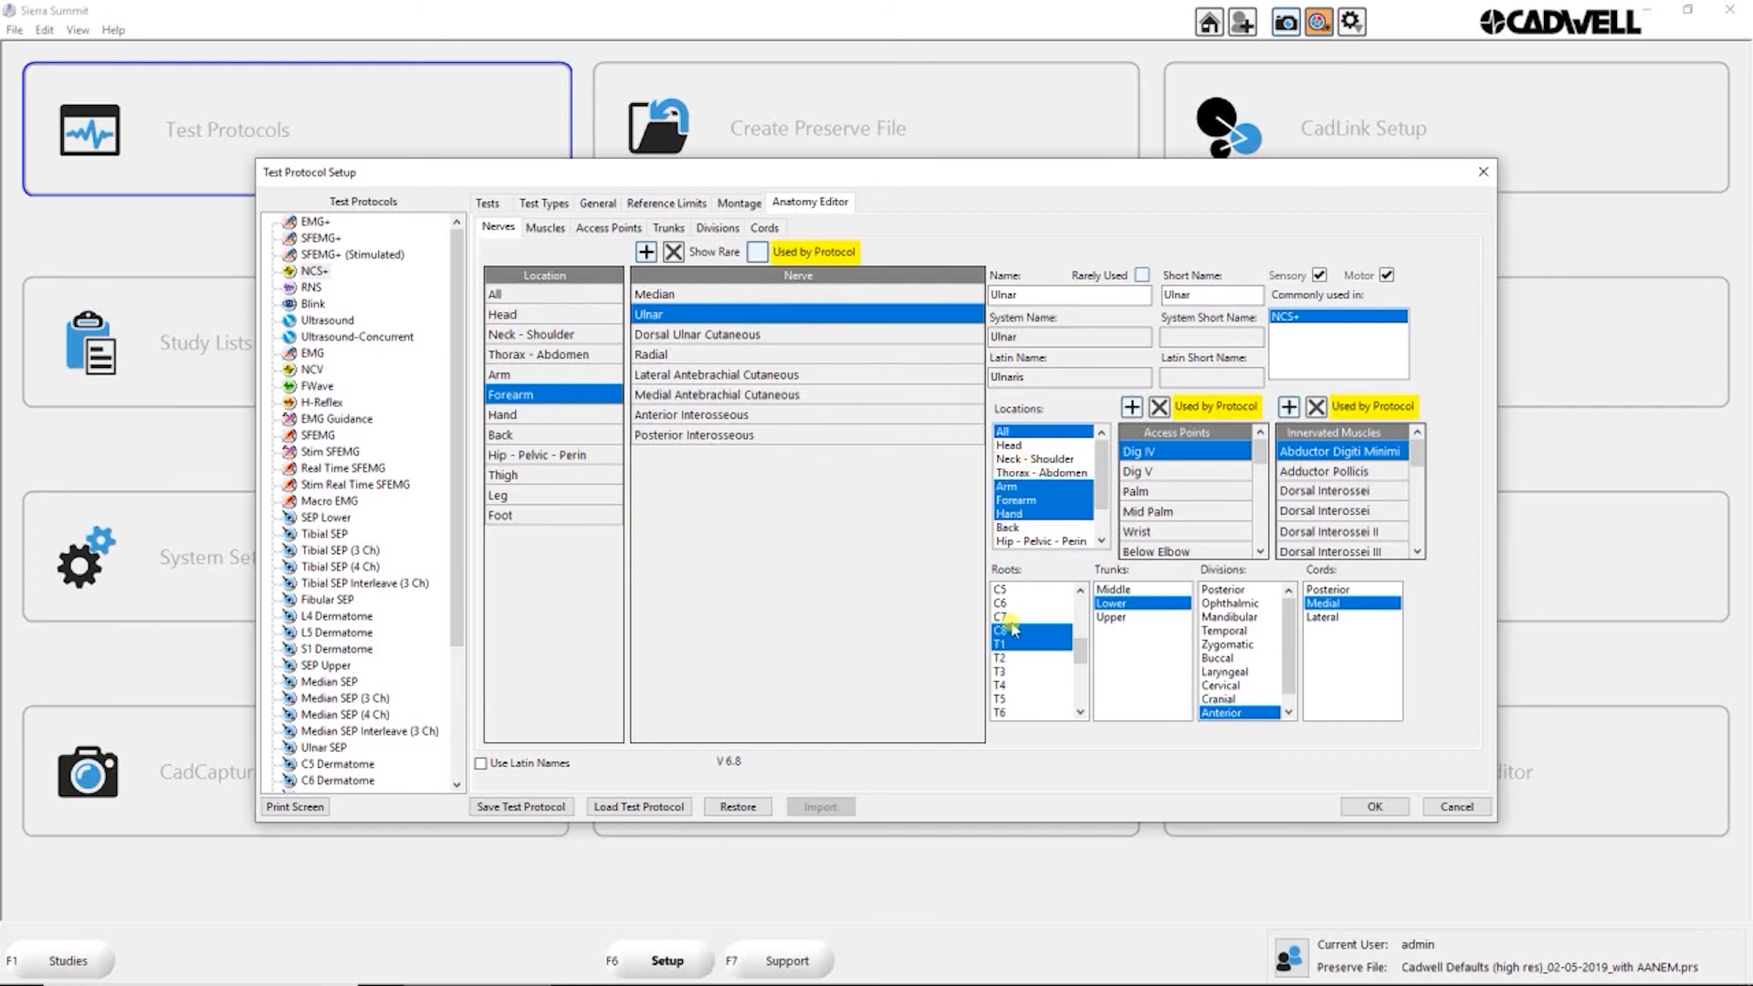
click(1015, 459)
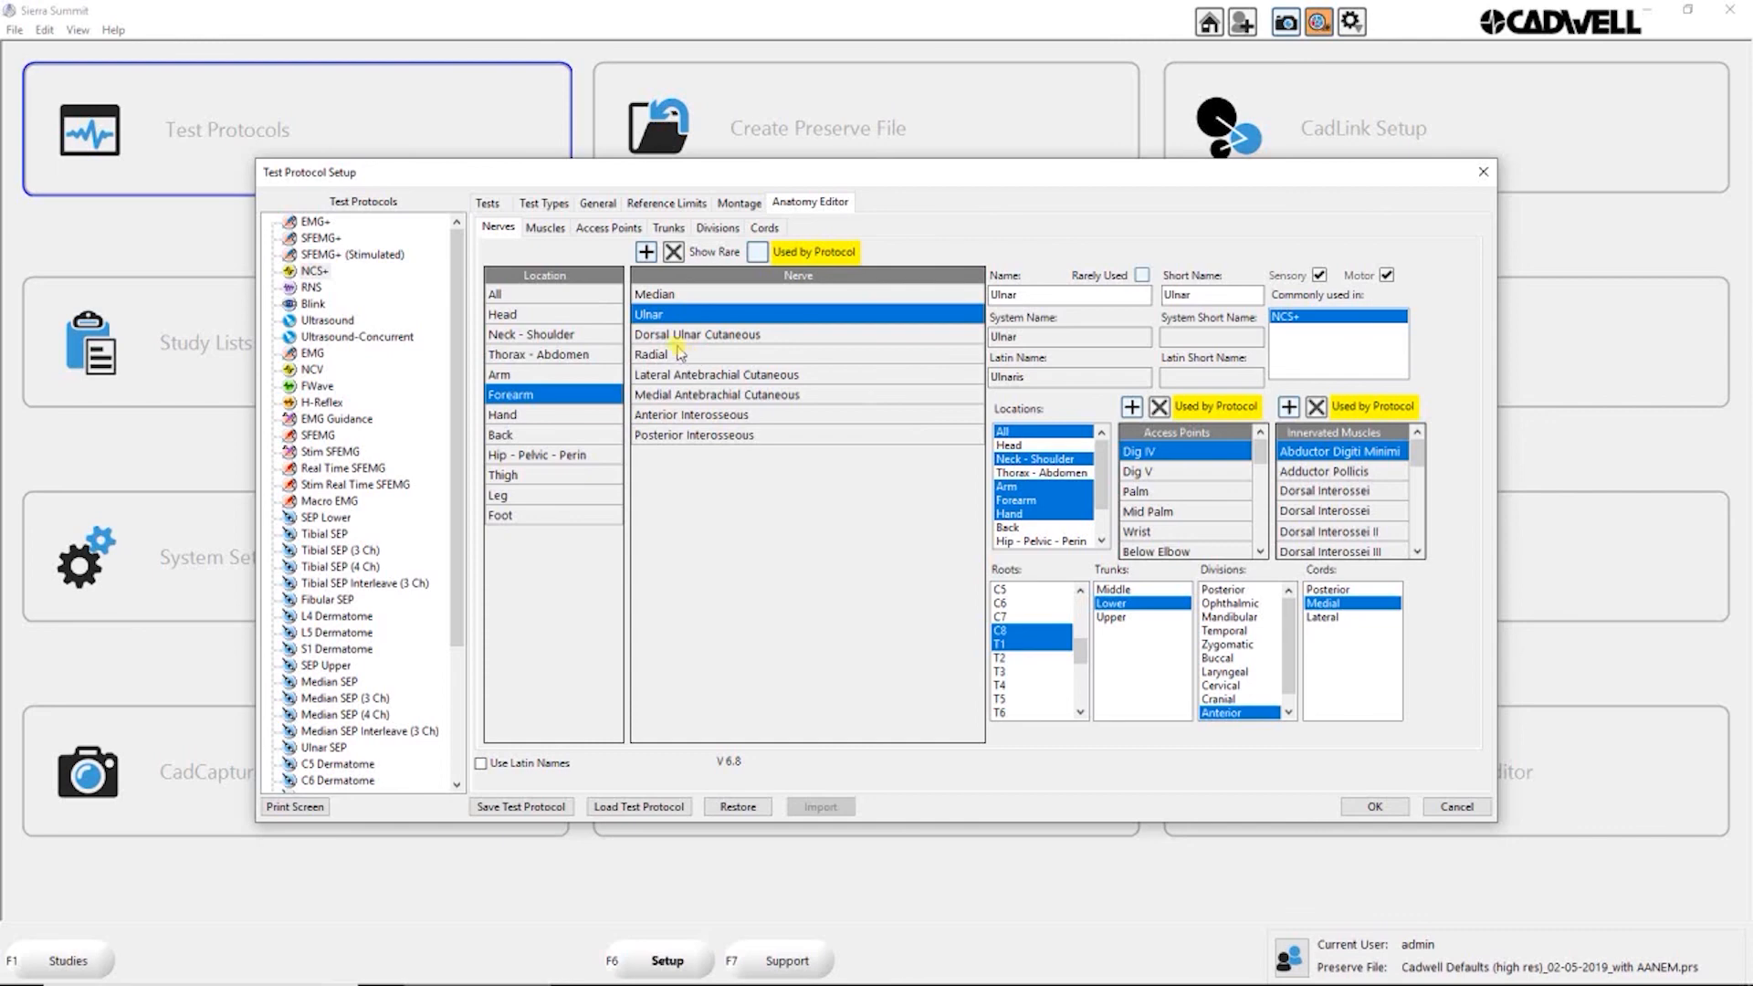
Step: Examine the locations, roots and innervating nerves of Adductor Brevis, Abductor Hallucis, Adductor Magnus and Arytenoideus trans, and return to the nerve list
click(546, 234)
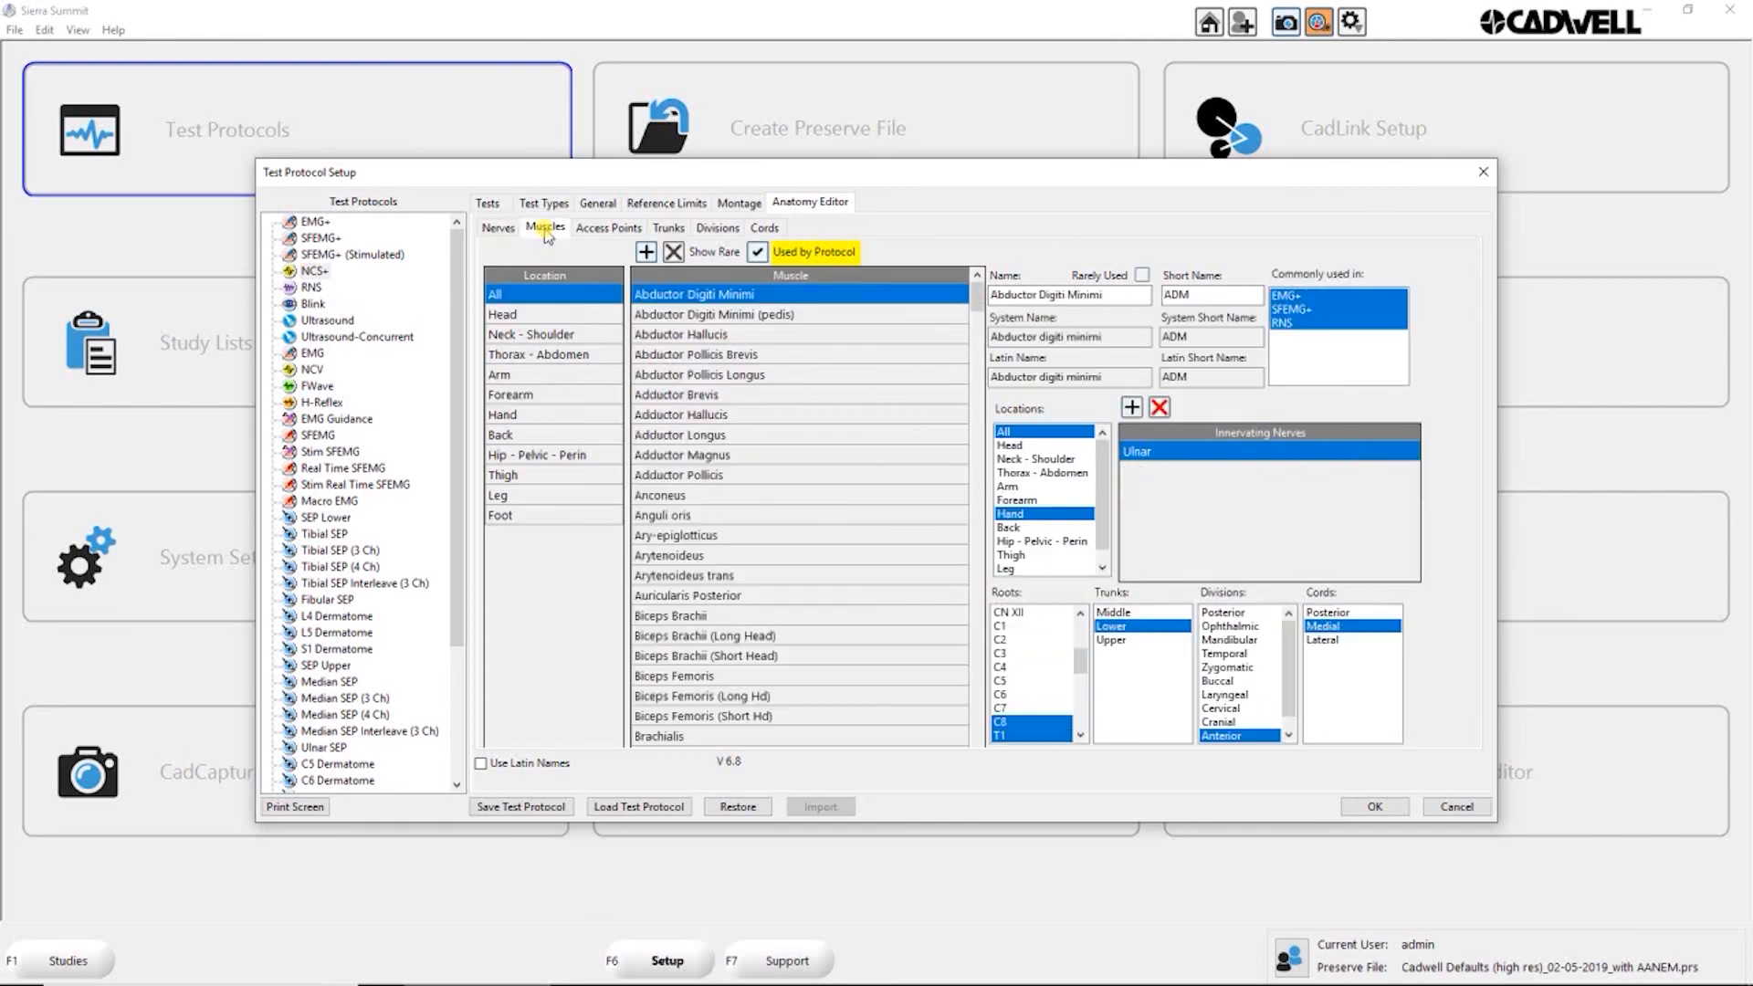
click(673, 397)
drag(1105, 480, 1105, 543)
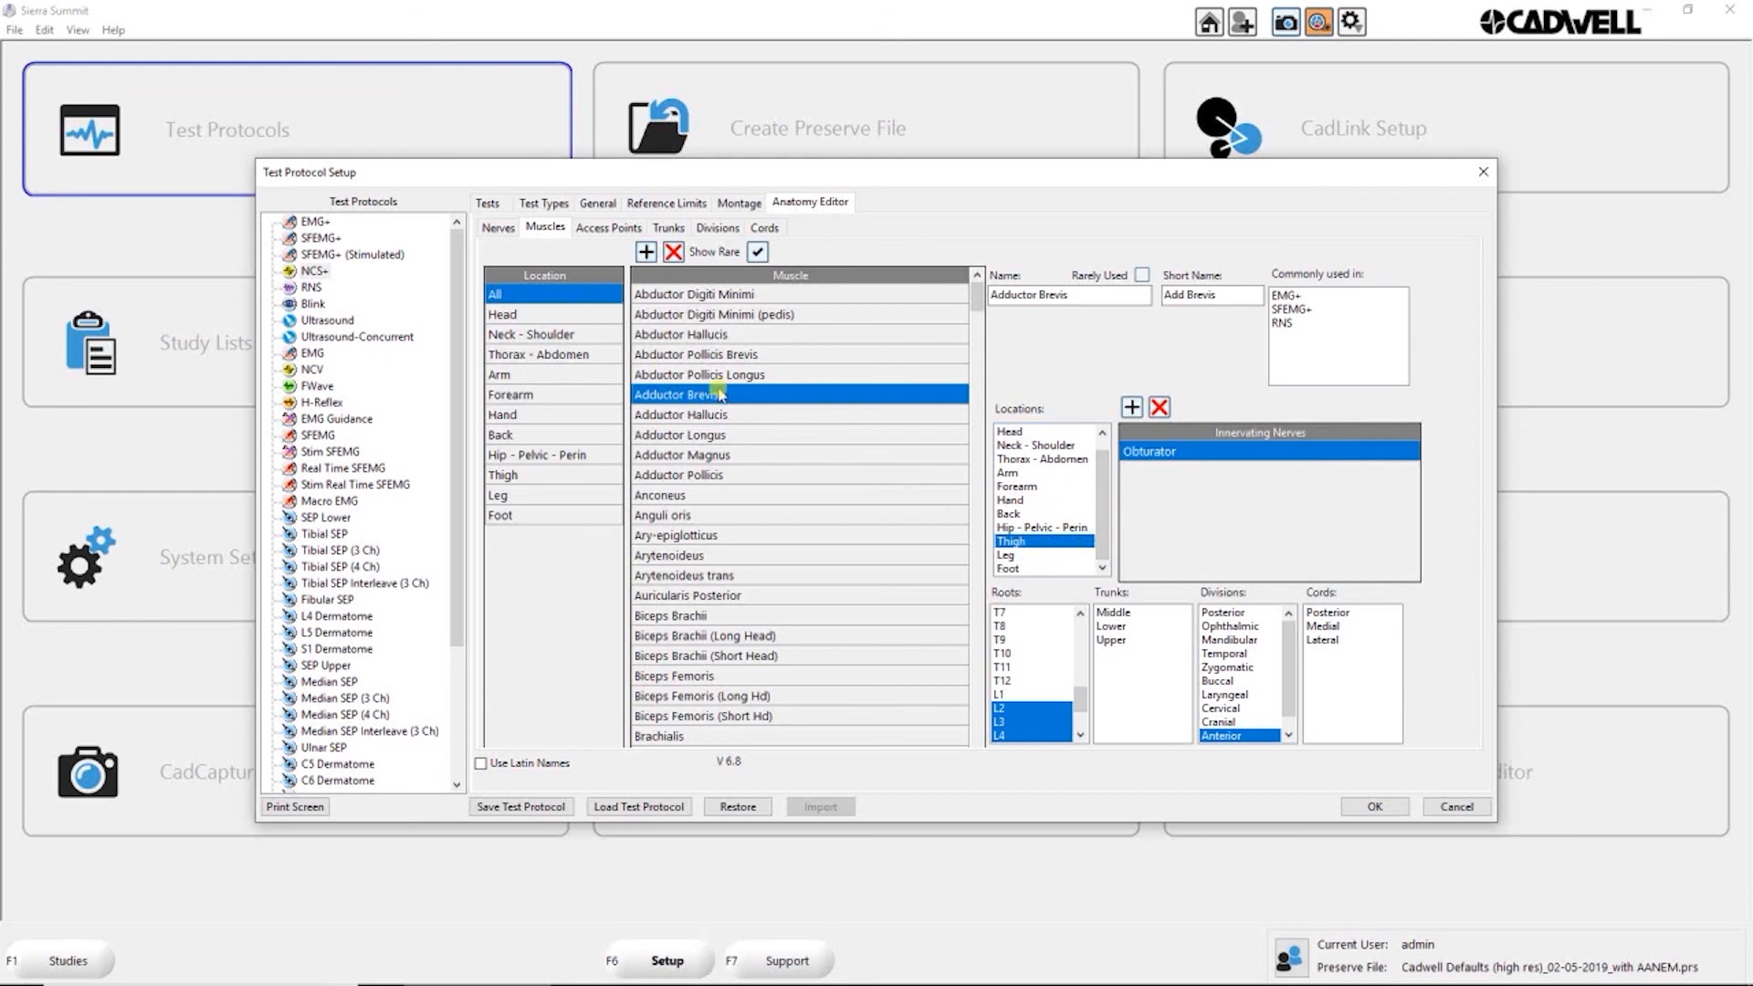
click(671, 334)
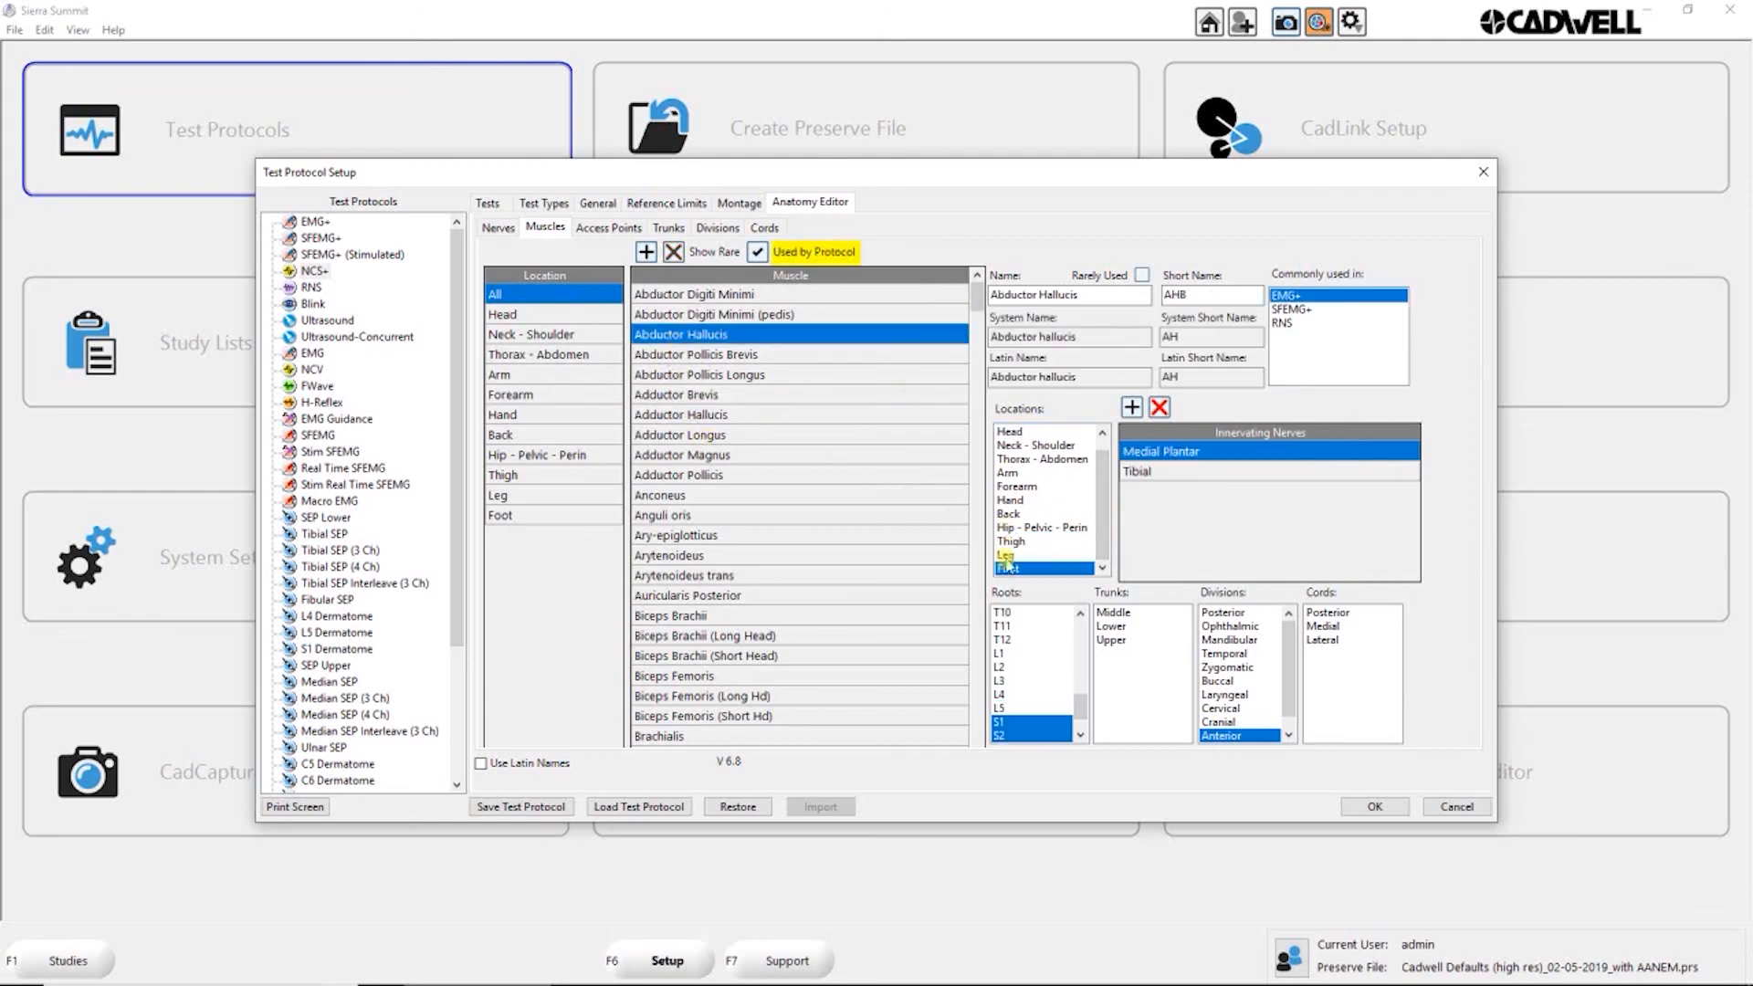
click(674, 398)
click(692, 454)
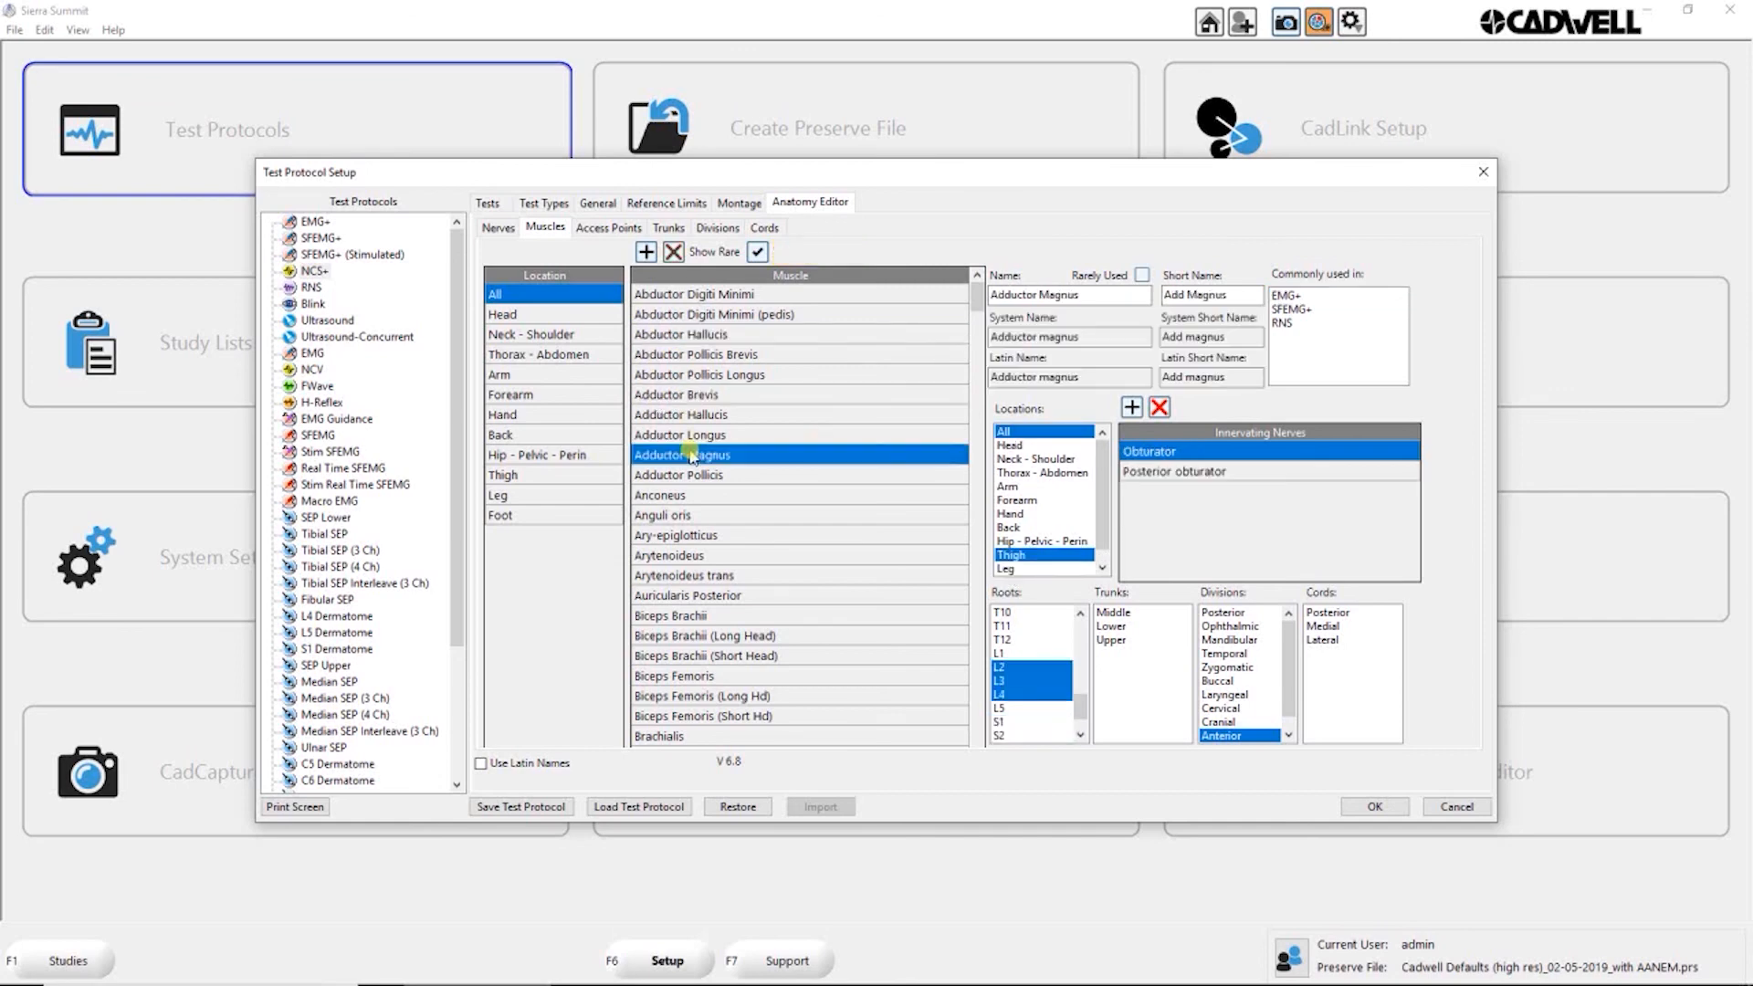
click(670, 514)
click(662, 575)
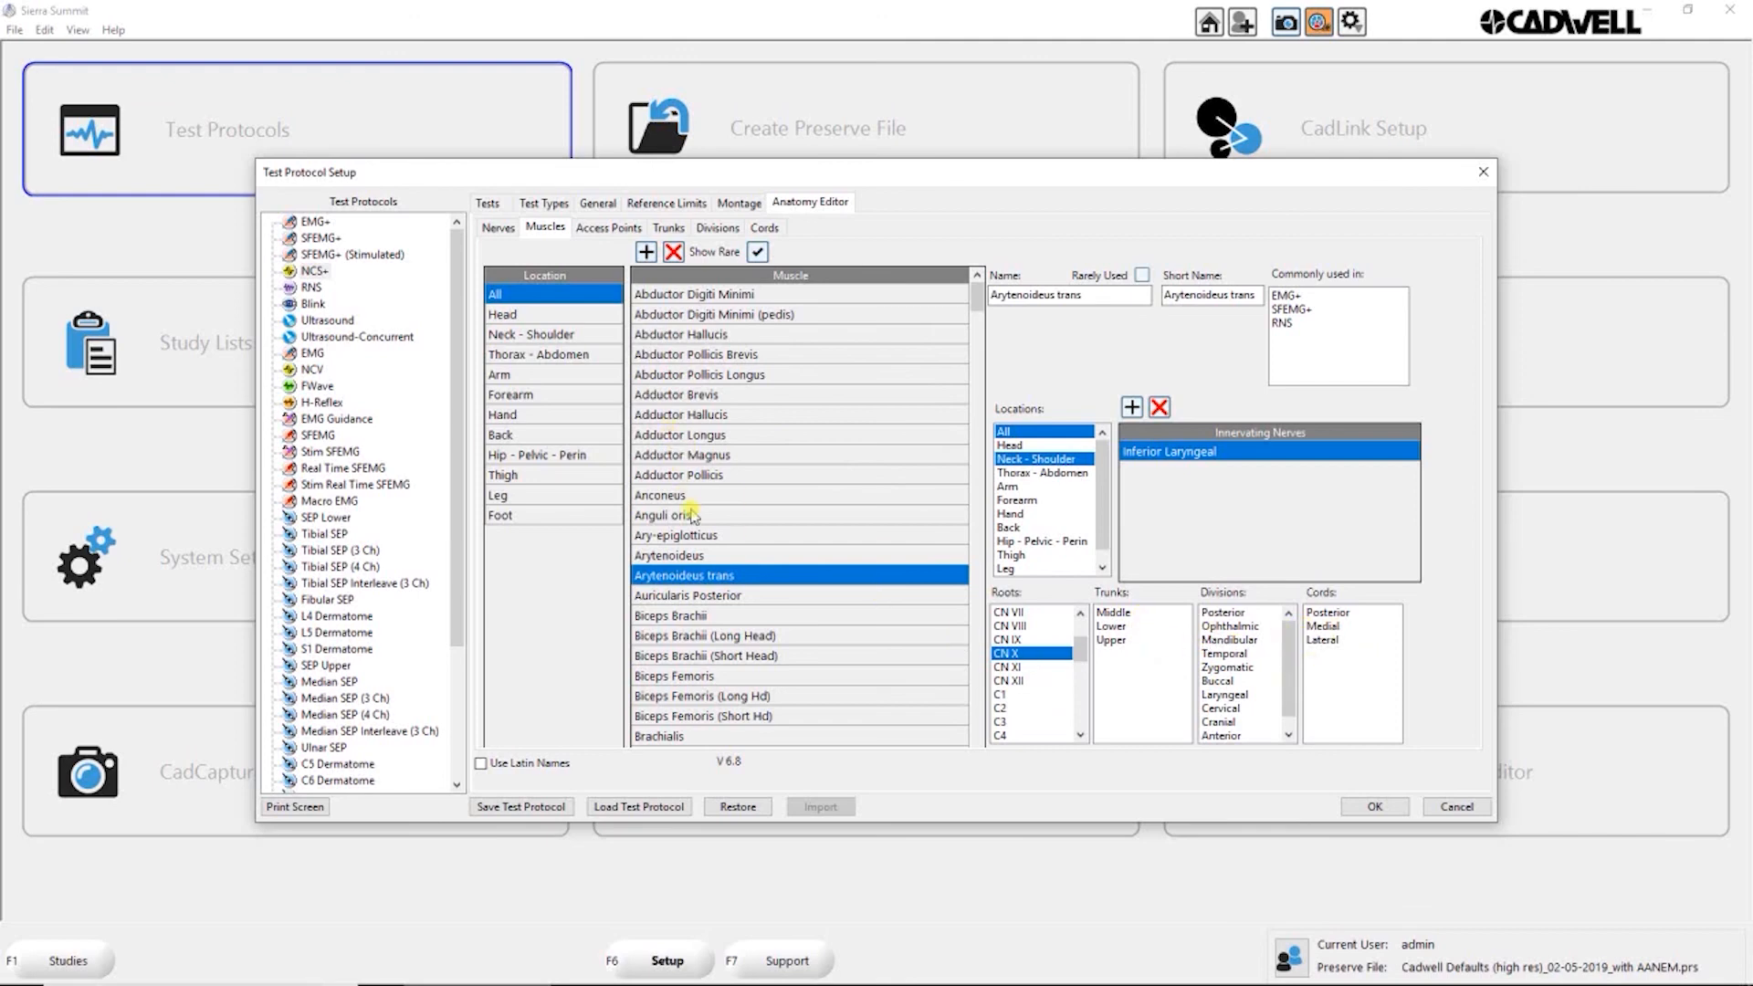
click(681, 394)
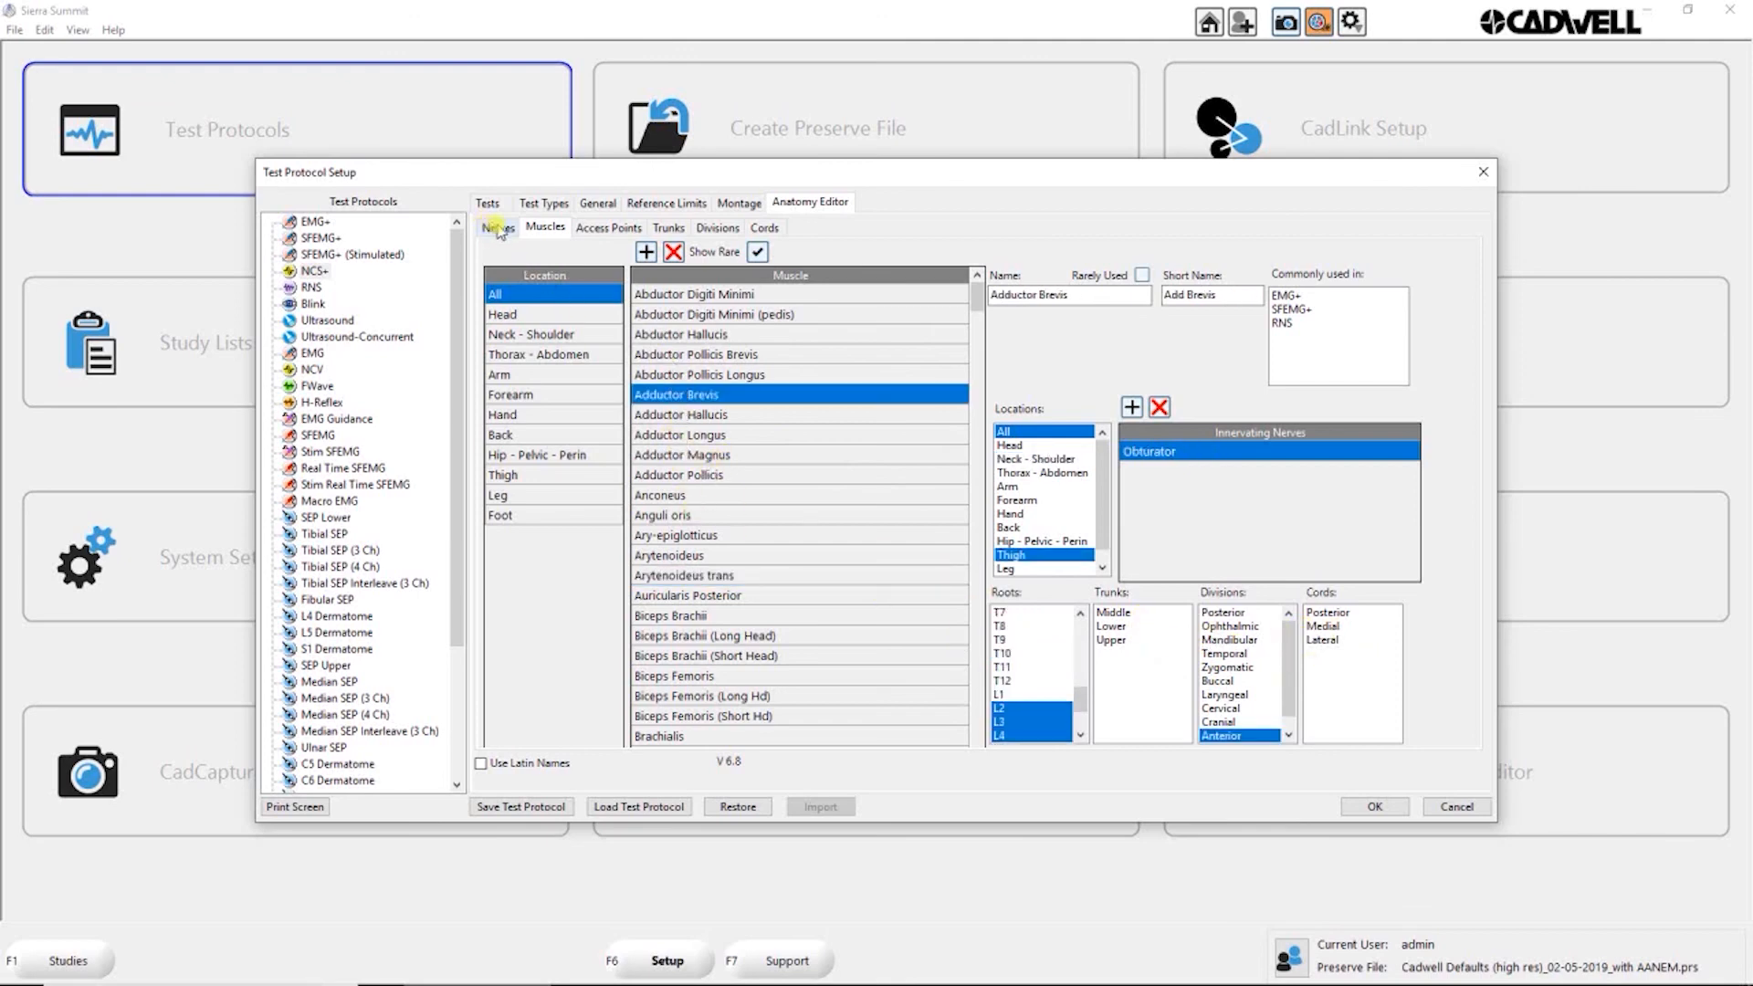
click(498, 228)
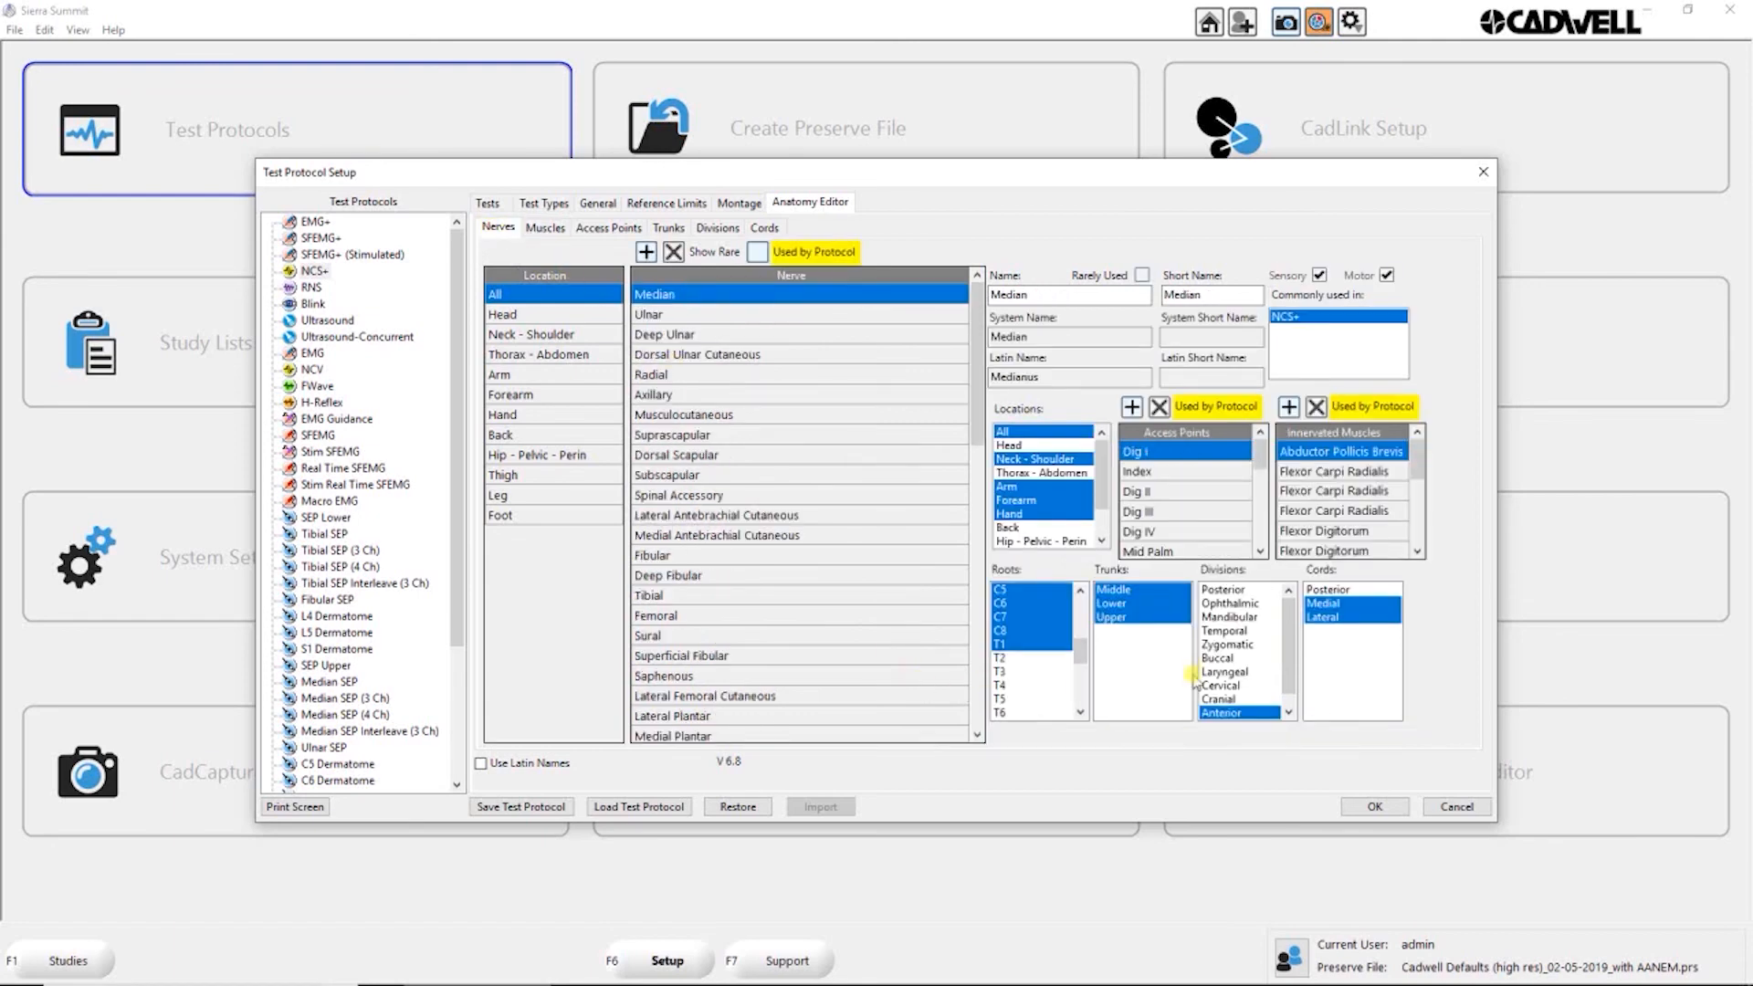